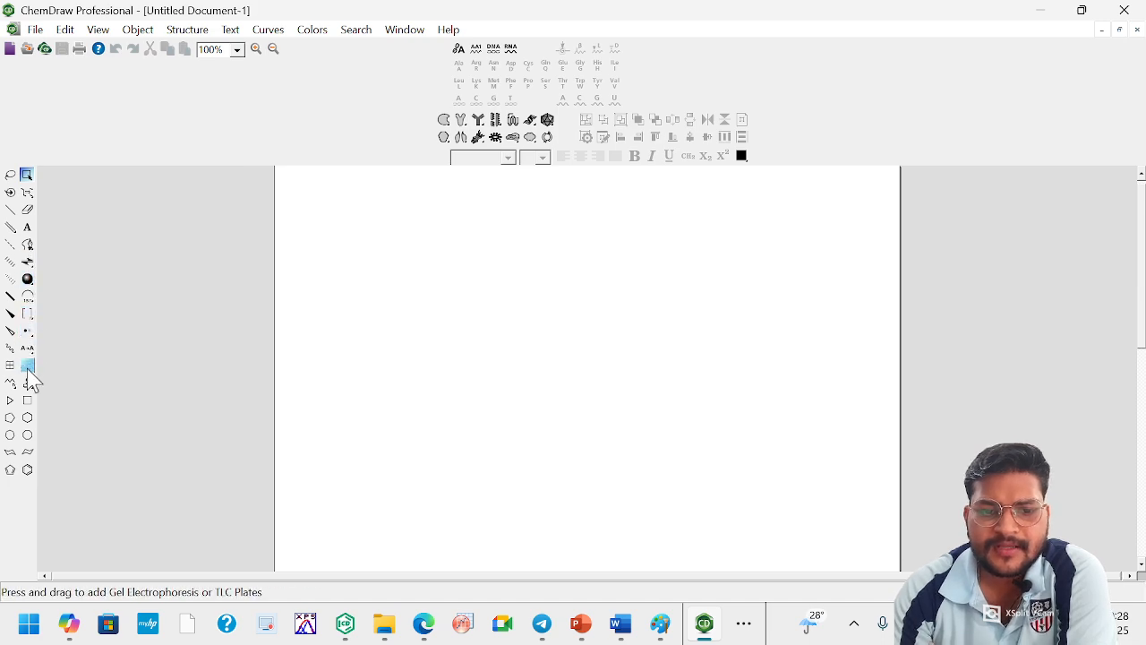
Step: Draw a benzene ring in the upper-left area of the page and erase its right-hand vertical bond
left_click(26, 475)
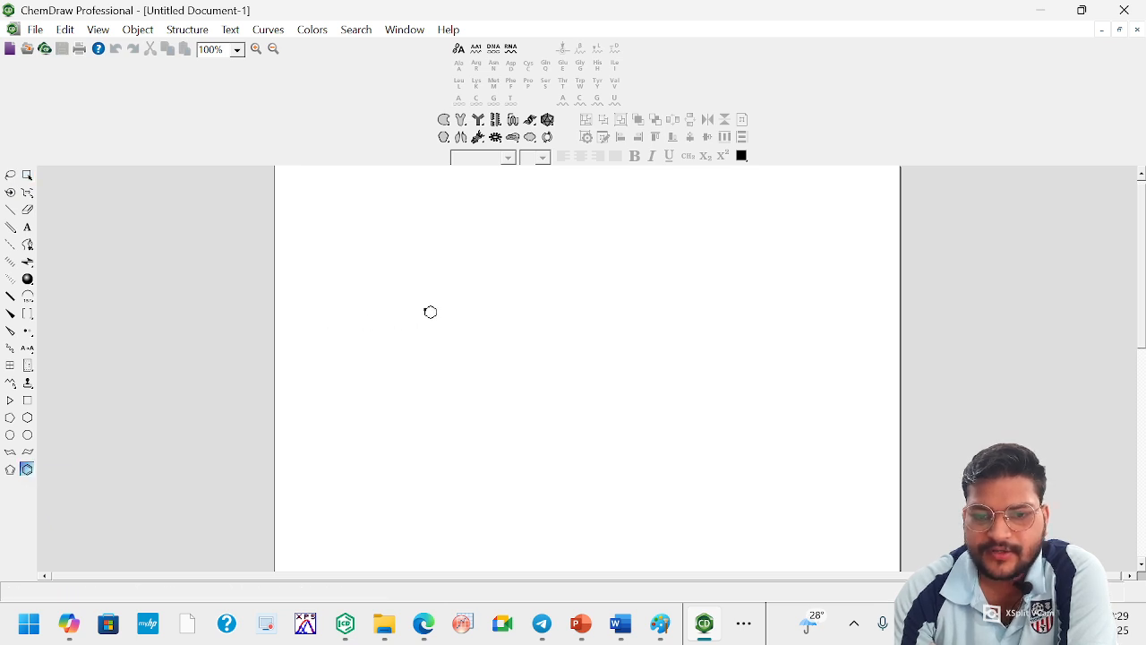
left_click(430, 311)
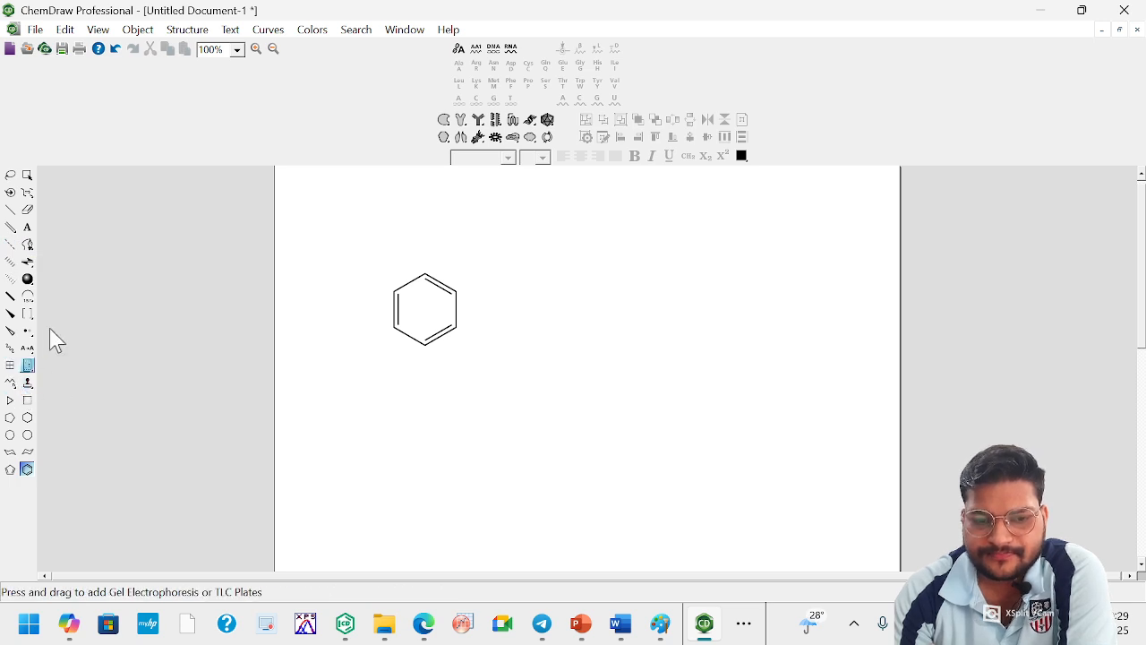
left_click(28, 213)
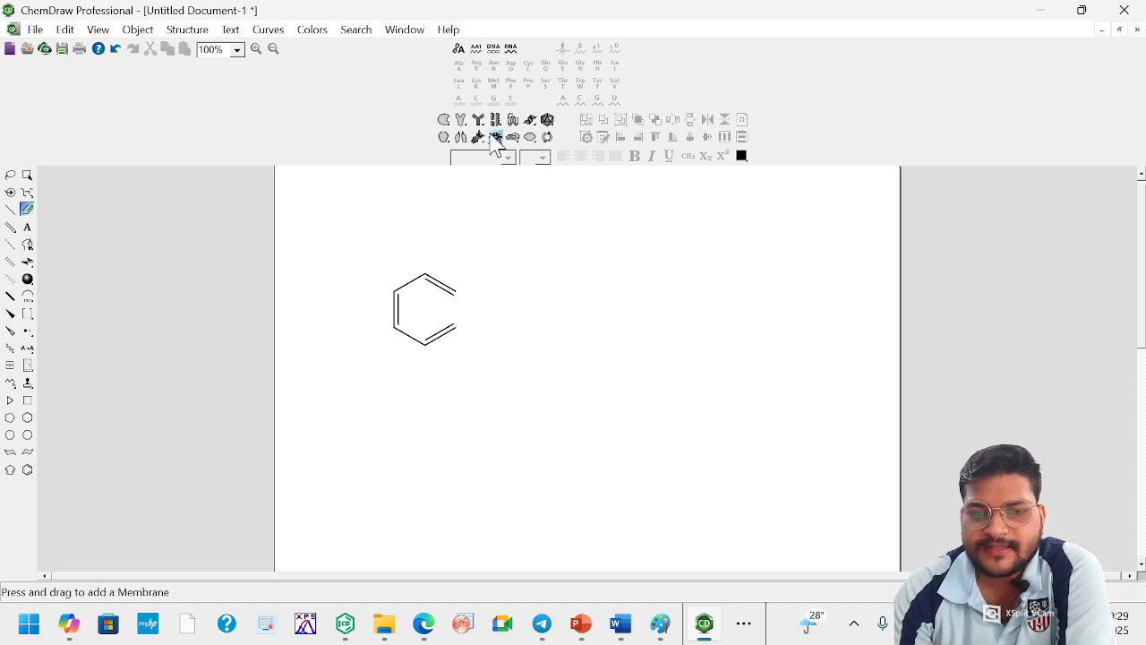
Step: Add a large blue icosahedral microorganism drawing over the ring, undo the extra change, and delete the drawing
left_click(548, 122)
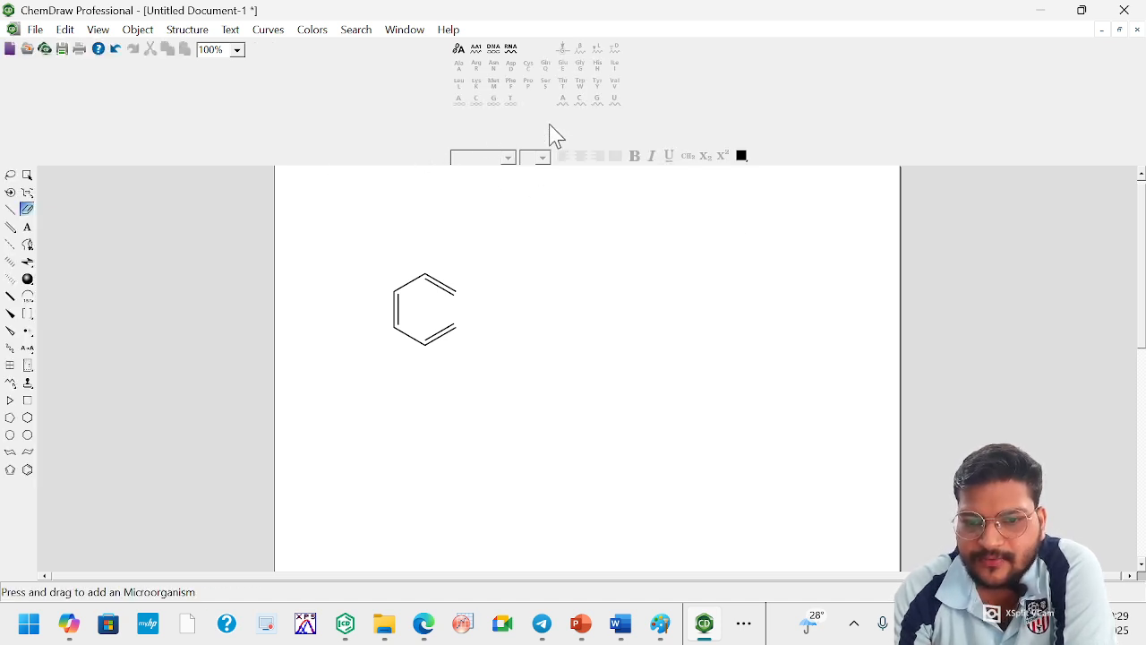
left_click(621, 342)
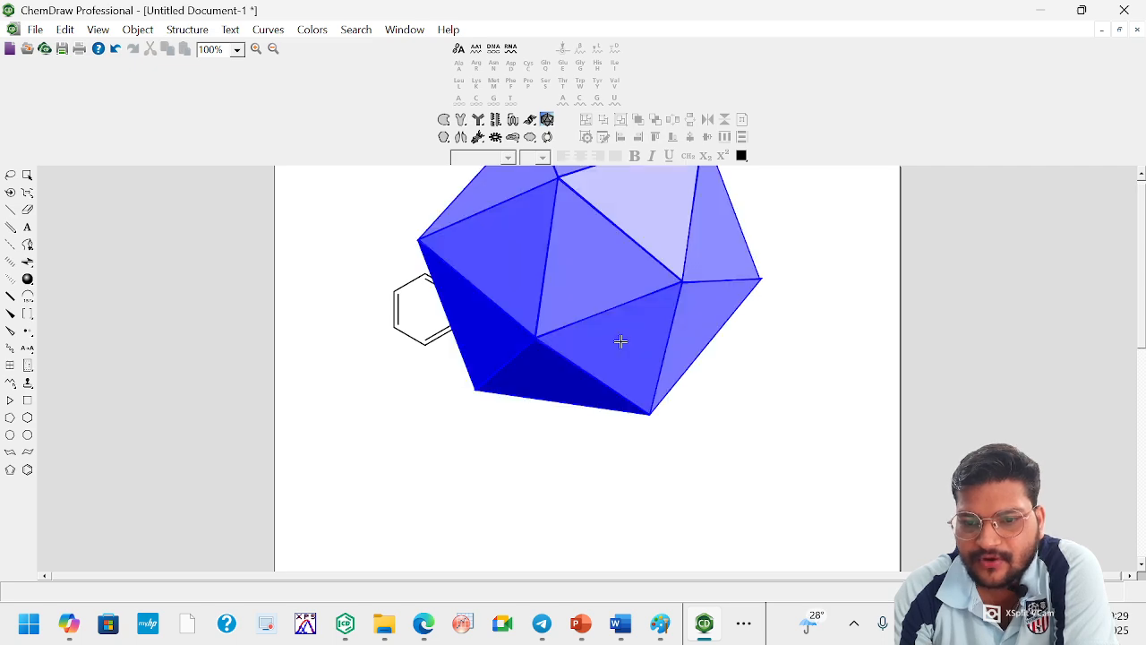
left_click(670, 401)
key("ctrl+z")
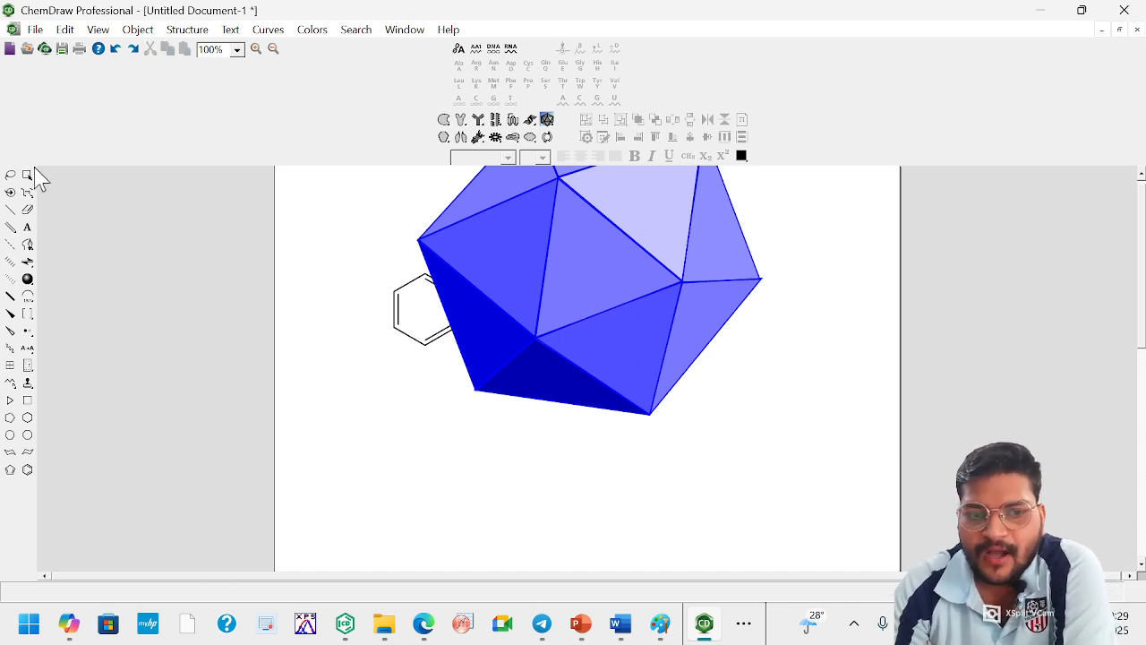
left_click(11, 175)
left_click(11, 175)
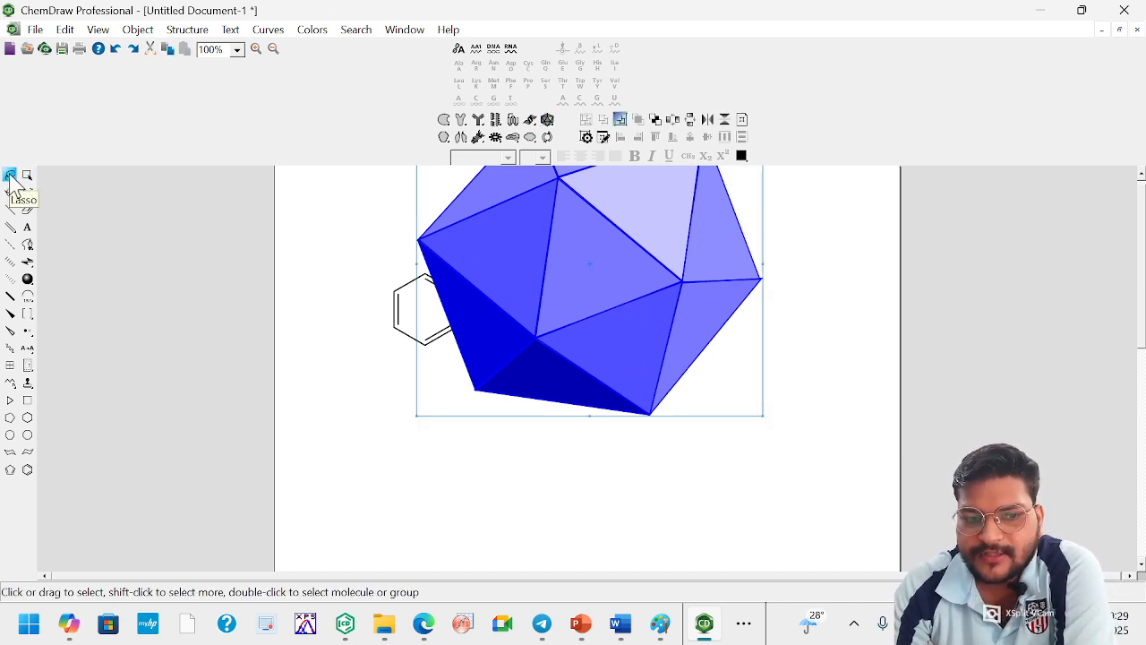
key("Delete")
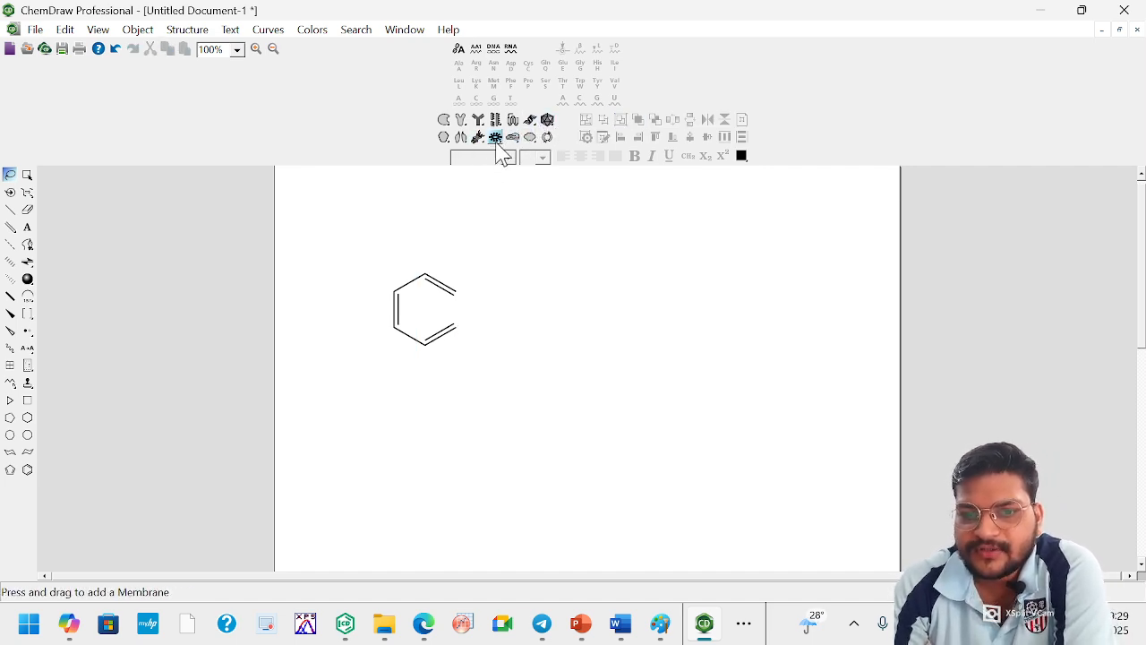
Step: Draw two overlapping elliptical lipid-bilayer membranes in the lower-right area of the page
left_click(496, 139)
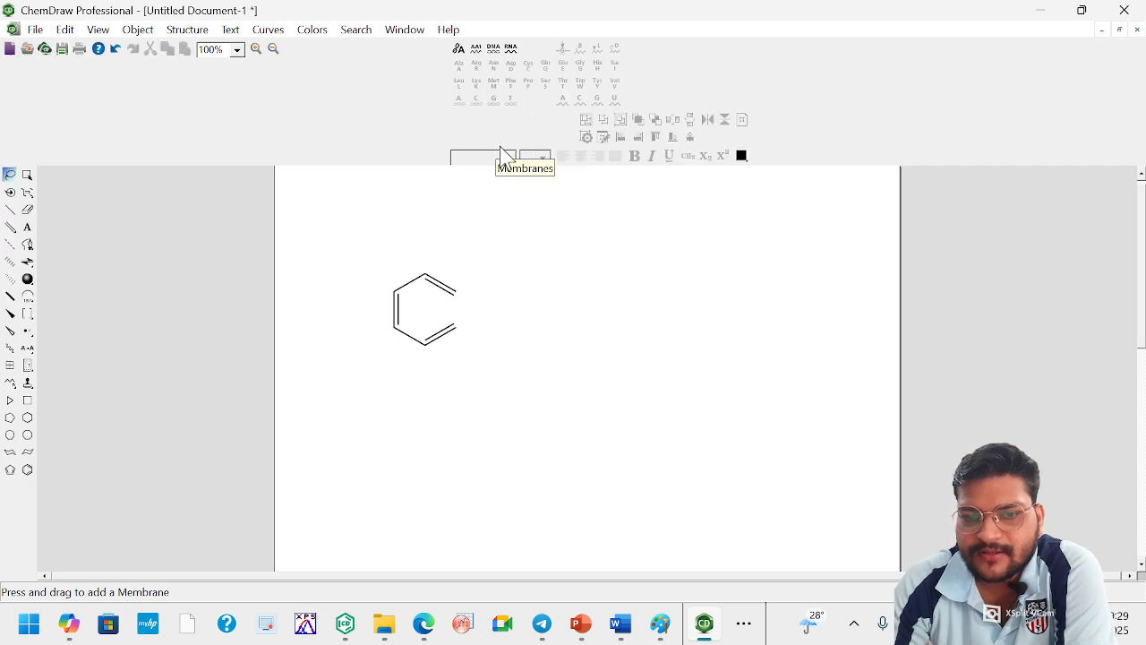
left_click_drag(613, 418, 744, 515)
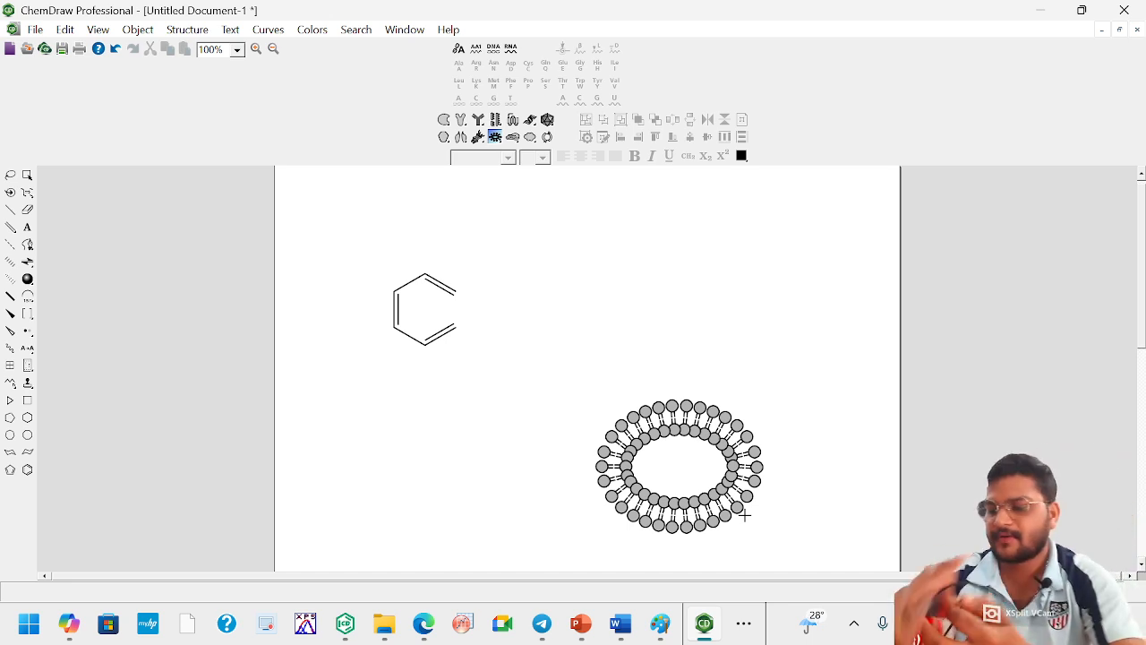
left_click(744, 515)
scroll(745, 515, "down", 2)
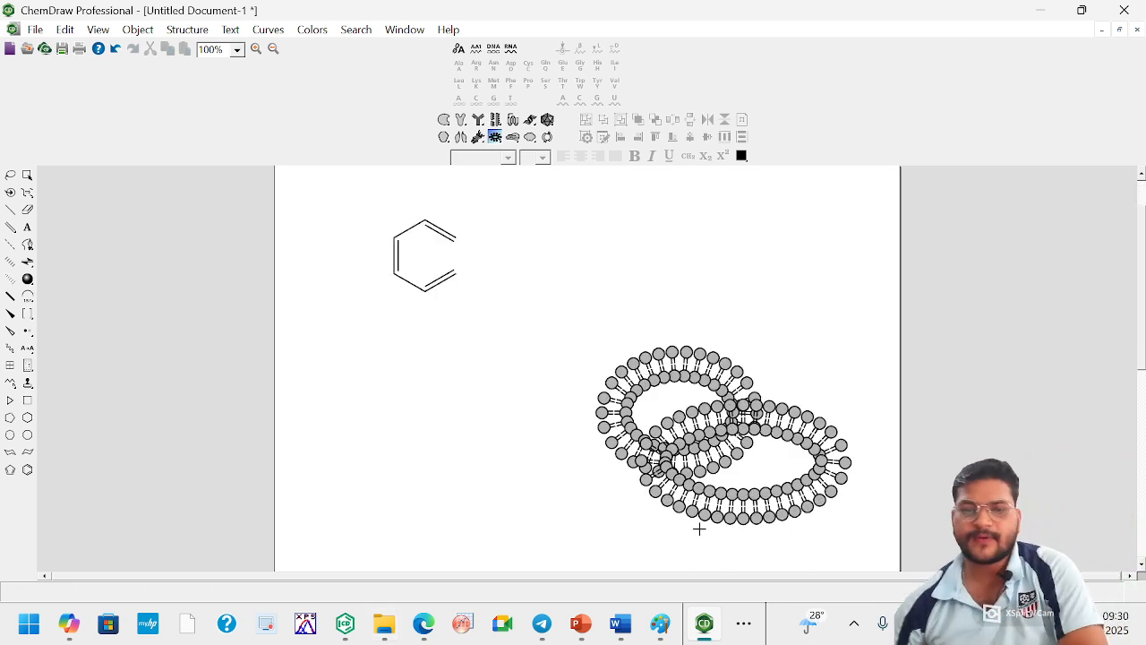
Step: Delete the broken benzene ring and both membranes to clear the page
left_click(11, 175)
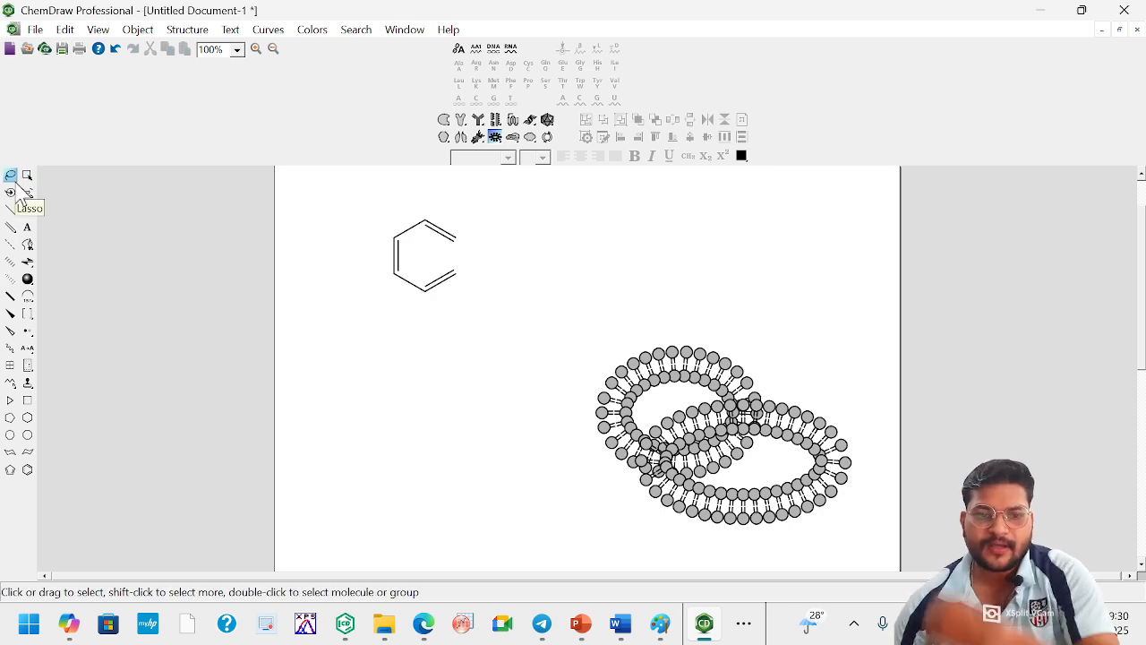
left_click(15, 181)
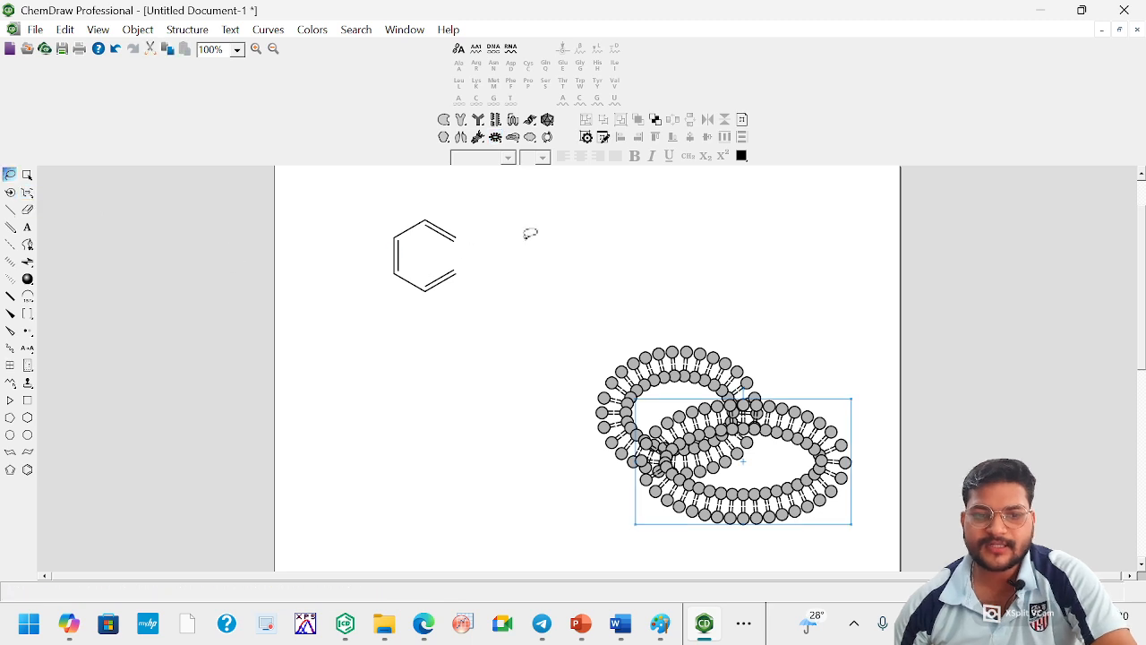
mouse_move(360, 210)
left_mouse_down()
mouse_move(379, 308)
mouse_move(491, 328)
mouse_move(540, 245)
mouse_move(490, 192)
left_mouse_up()
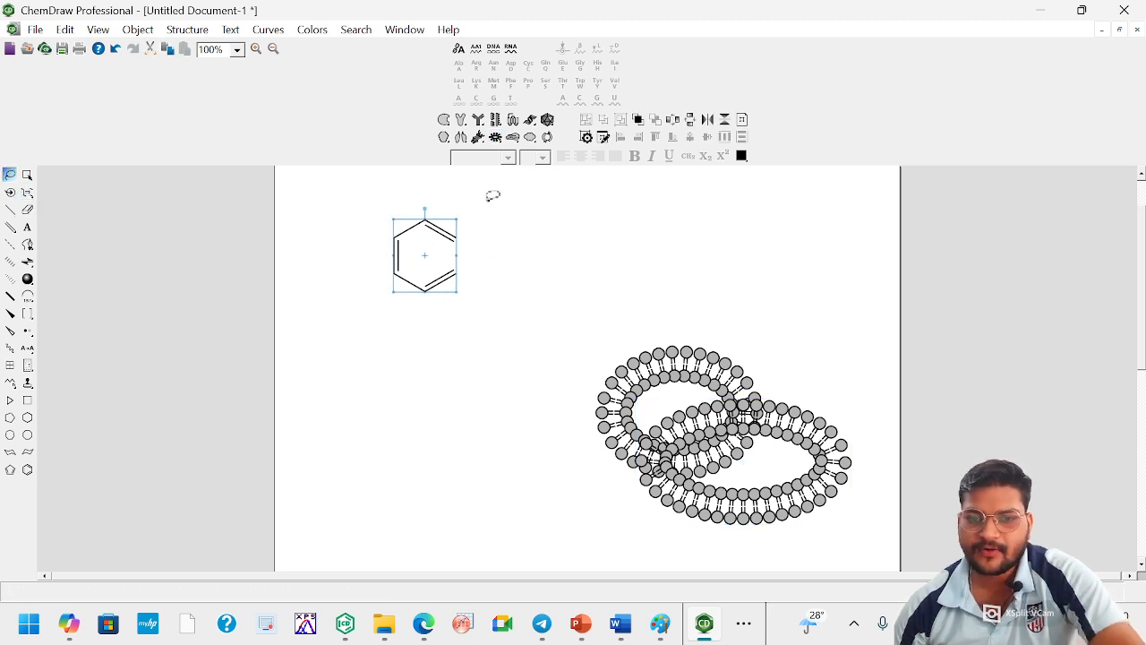
key("Delete")
mouse_move(530, 315)
left_mouse_down()
mouse_move(609, 493)
mouse_move(699, 540)
mouse_move(832, 527)
mouse_move(875, 427)
mouse_move(785, 314)
mouse_move(769, 310)
left_mouse_up()
key("Delete")
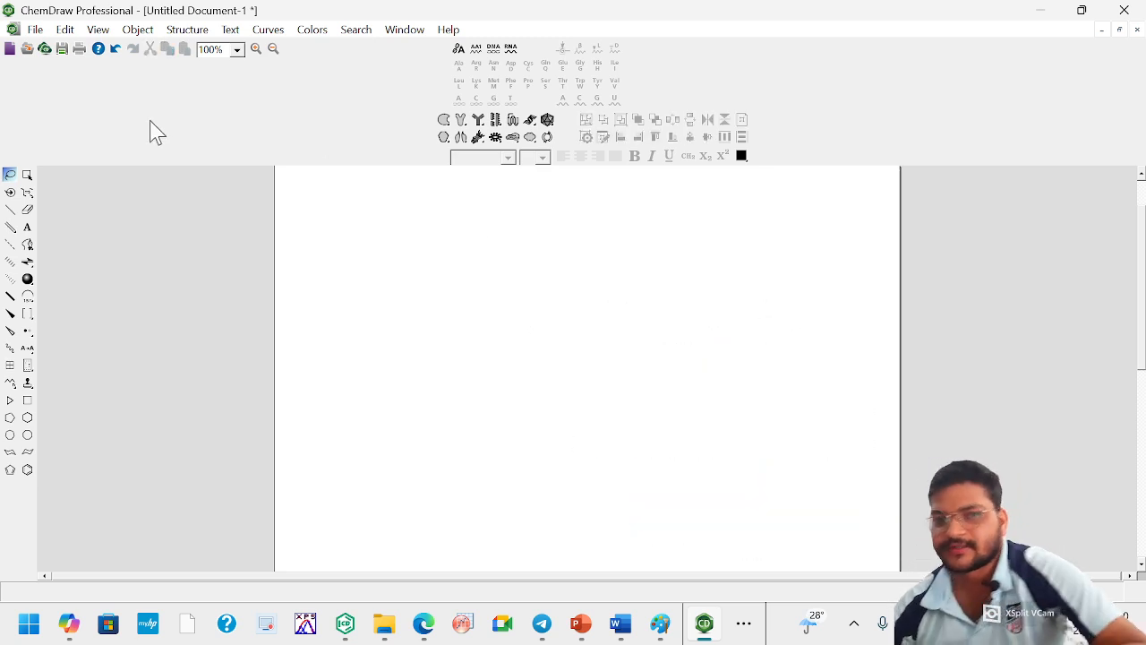
Step: Place a text label reading "rrrgdrgdrg" in the upper-left area of the page and delete it
left_click(27, 227)
left_click(398, 269)
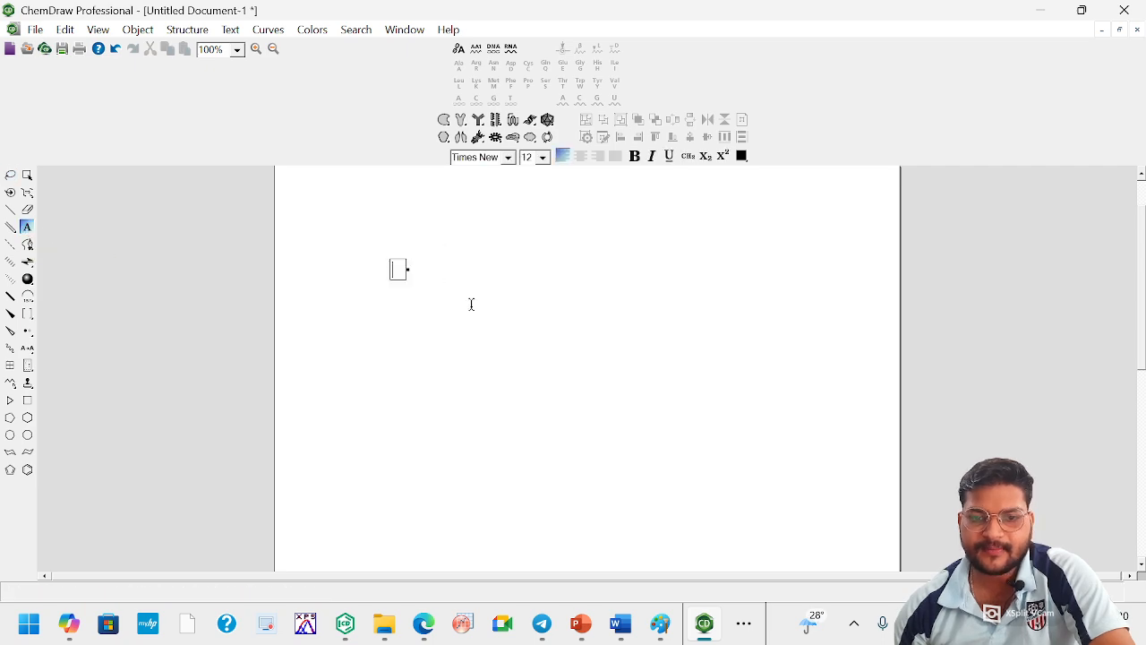
type("rrrgdrgdrg")
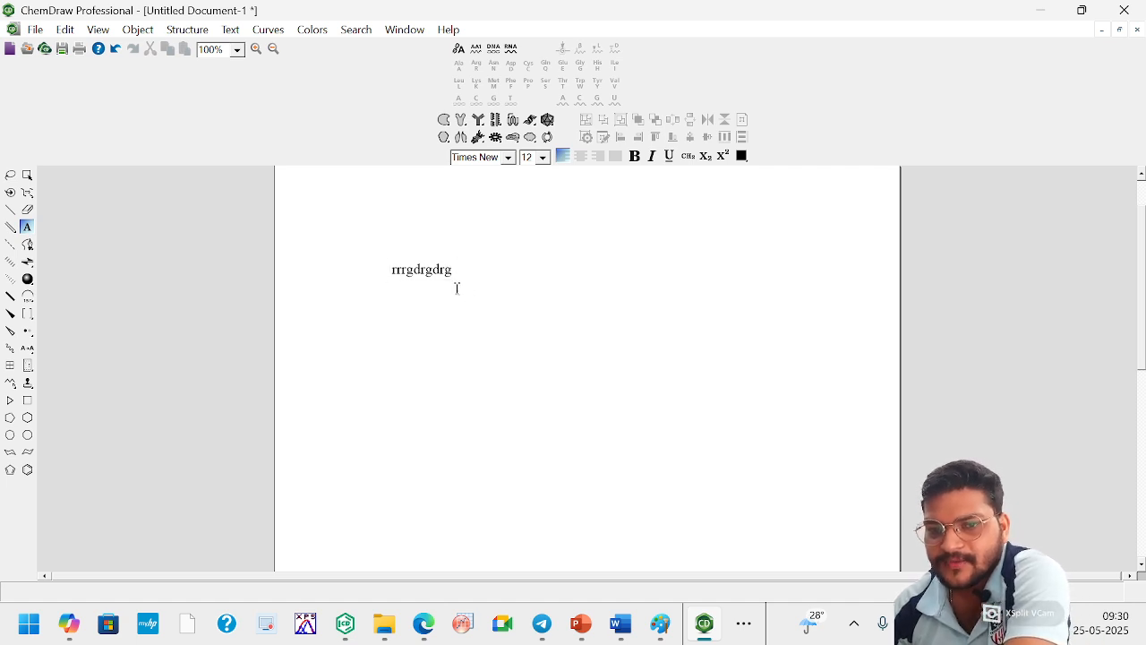
left_click(9, 173)
key("Delete")
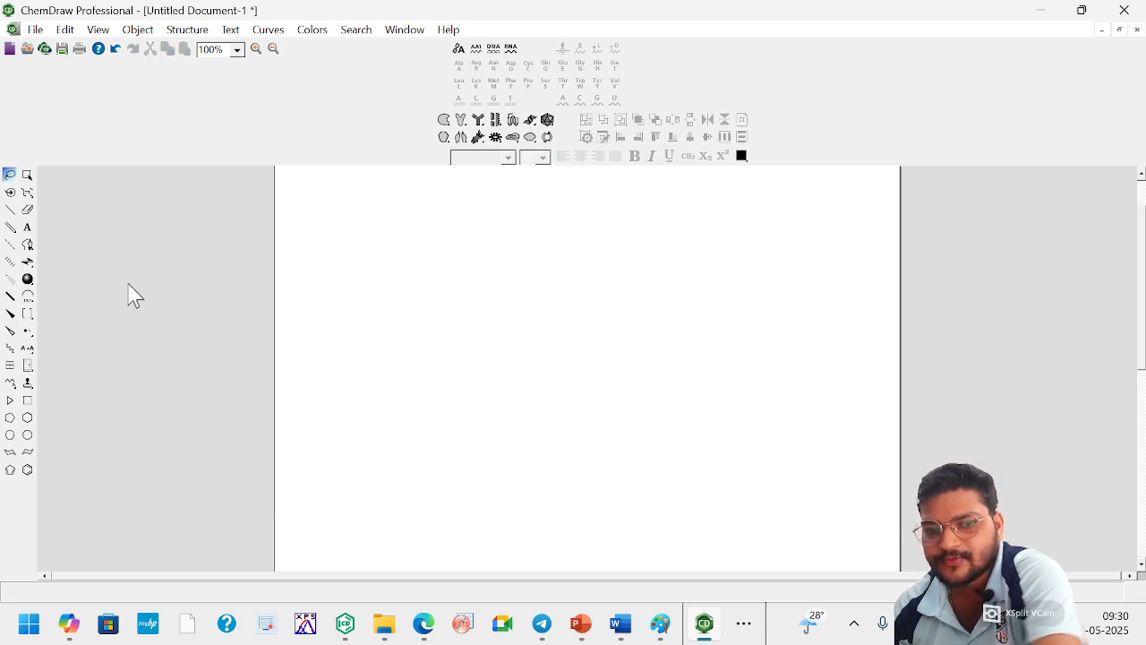
Step: Place one large and seven smaller mitochondria from the Advanced BioDraw templates across the page, and delete them all
left_click_drag(28, 385, 47, 397)
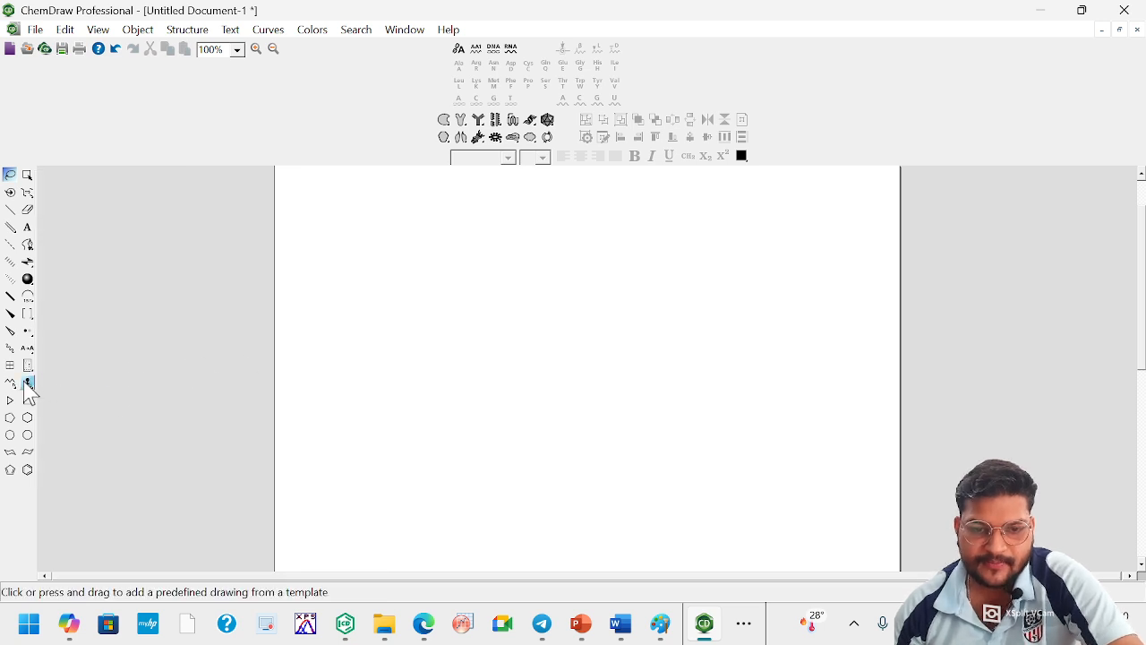
left_click_drag(28, 385, 91, 182)
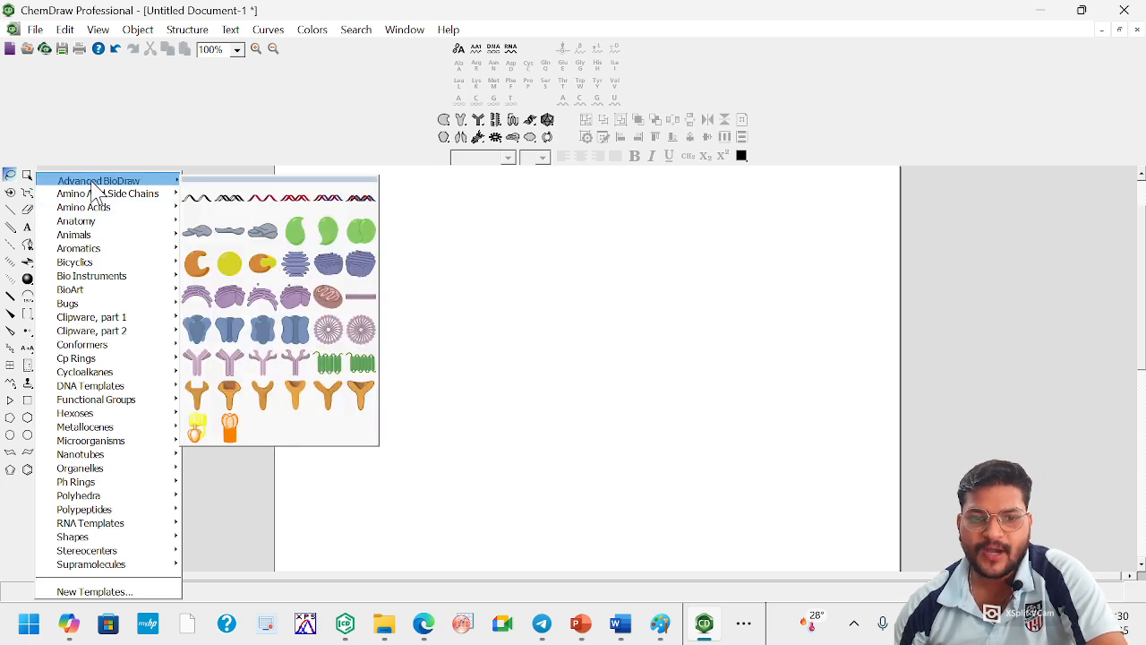
left_click_drag(93, 188, 385, 335)
left_click_drag(557, 315, 628, 331)
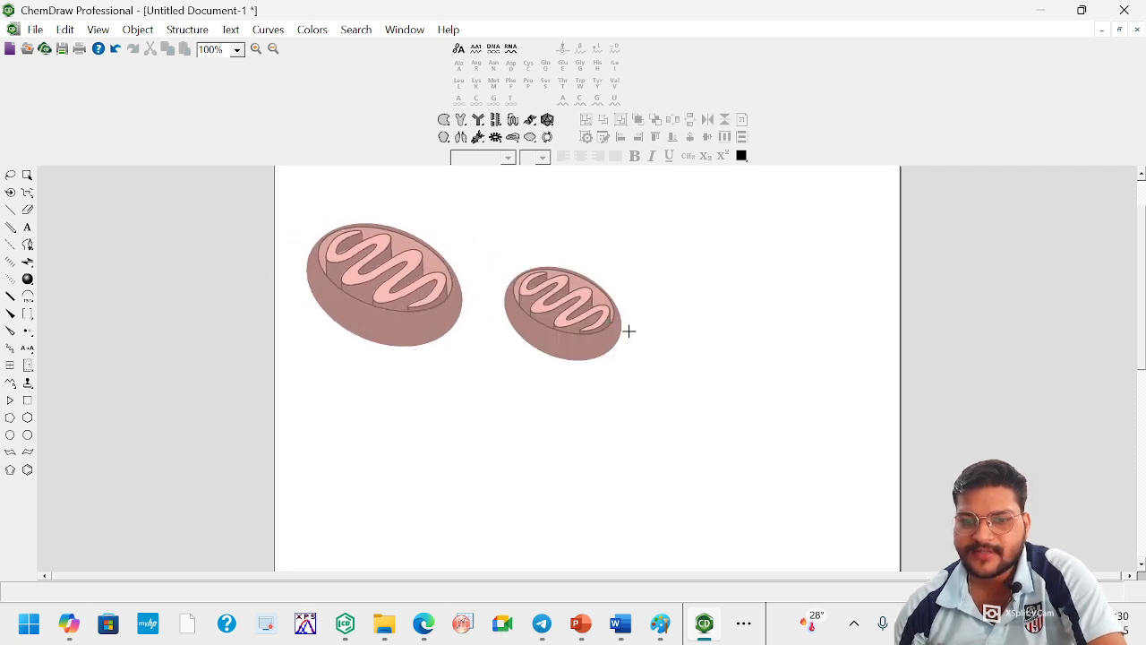
left_click(704, 367)
left_click(766, 294)
left_click(405, 457)
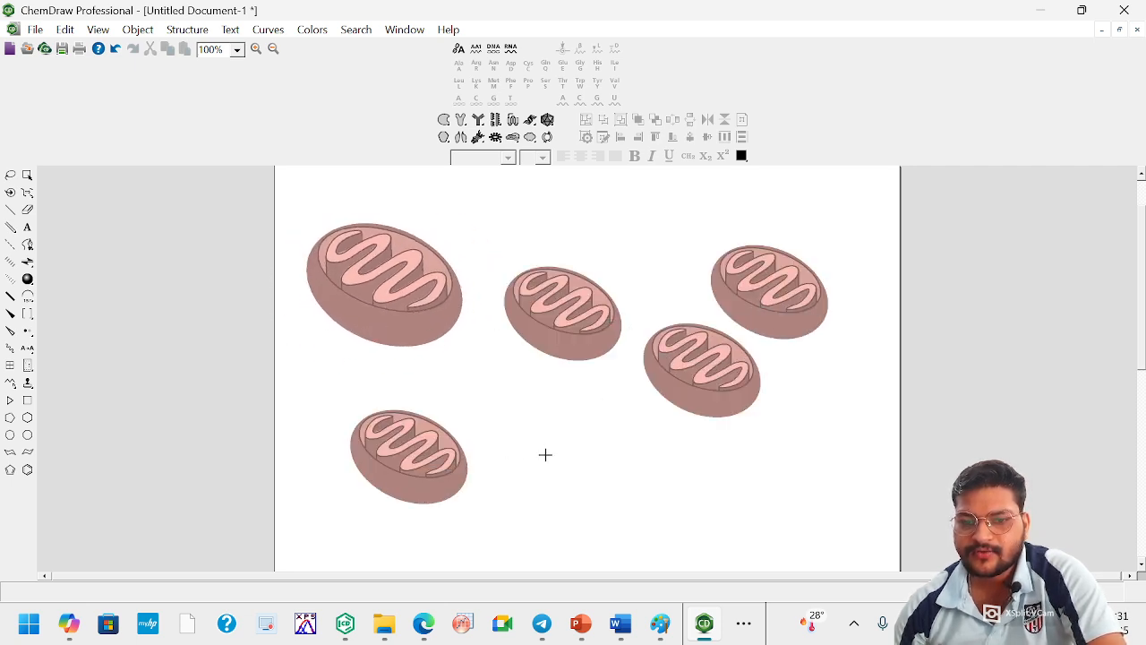
left_click(545, 454)
left_click(701, 491)
left_click(806, 430)
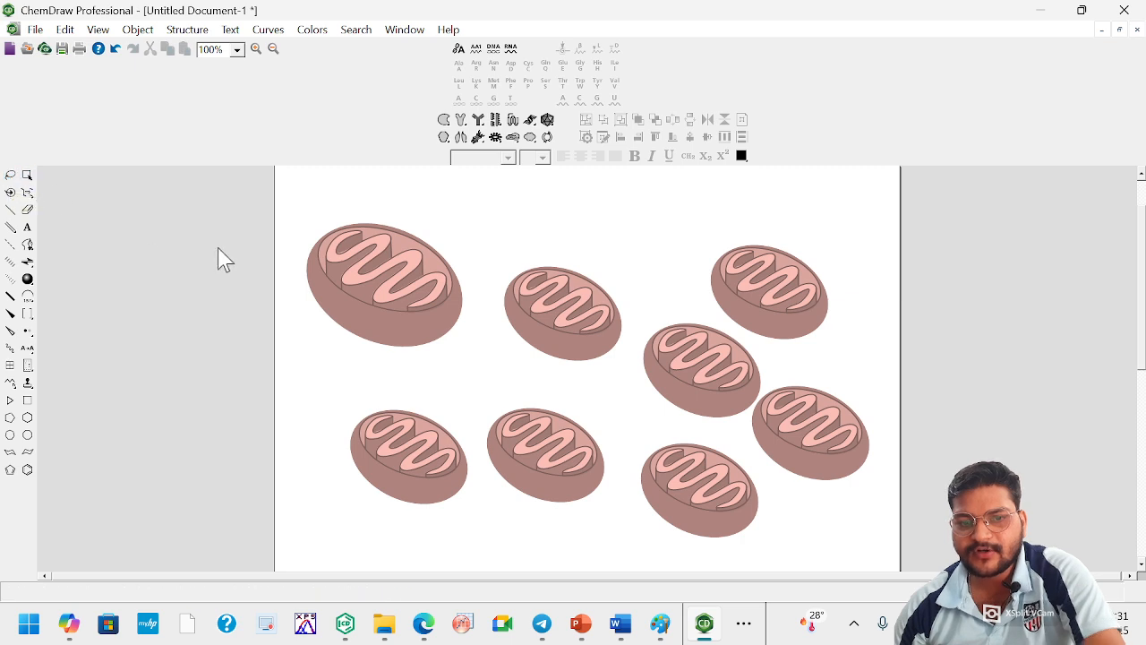
key("ctrl+a")
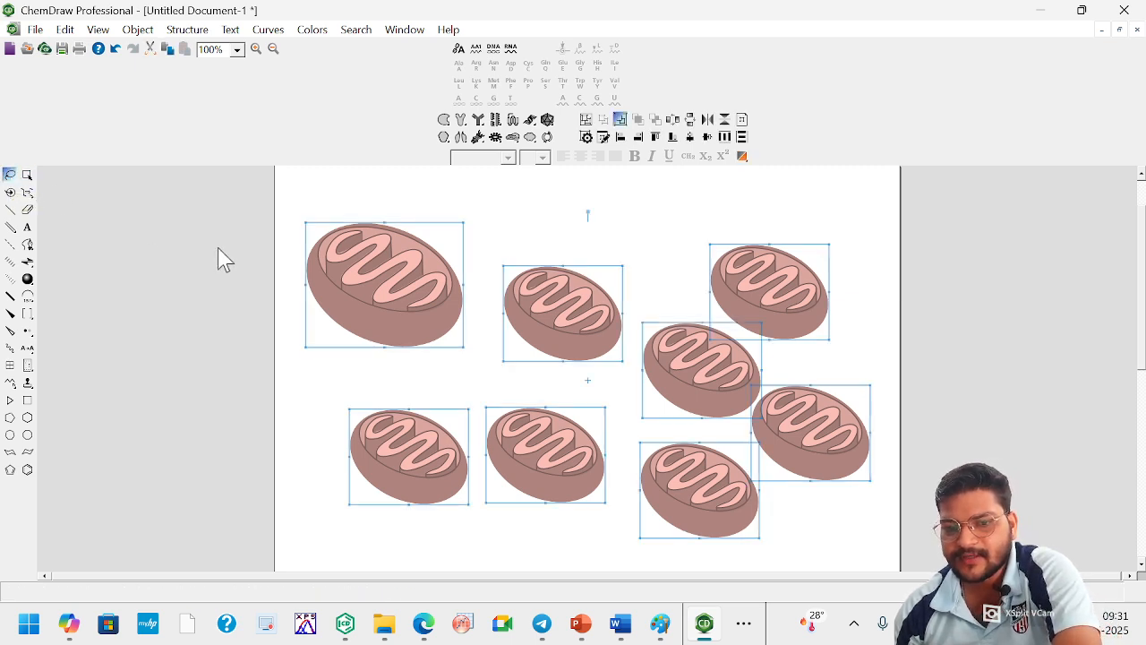
key("Delete")
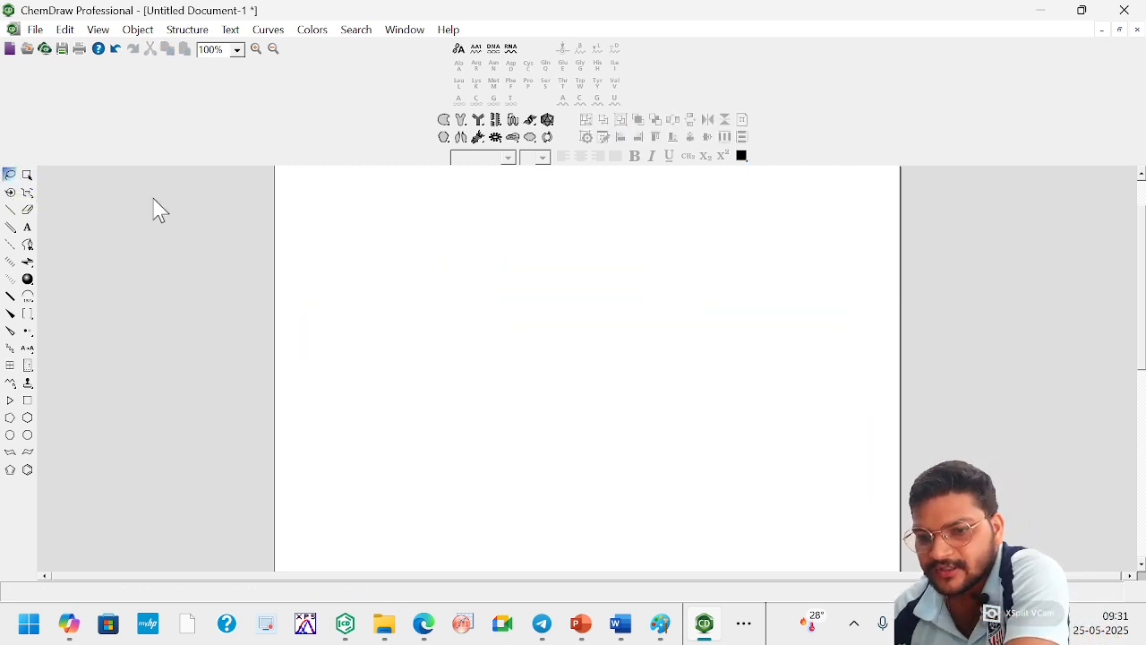
Step: Draw the lungs from the Anatomy templates in the middle of the page and delete them
left_click(28, 383)
mouse_move(53, 394)
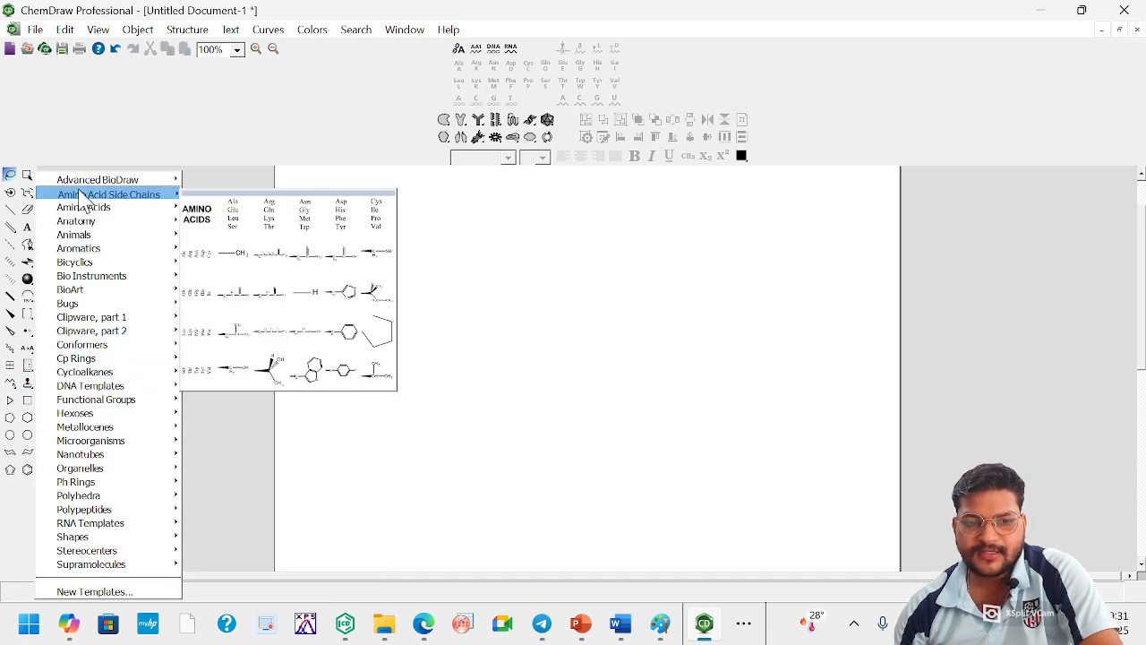
mouse_move(83, 212)
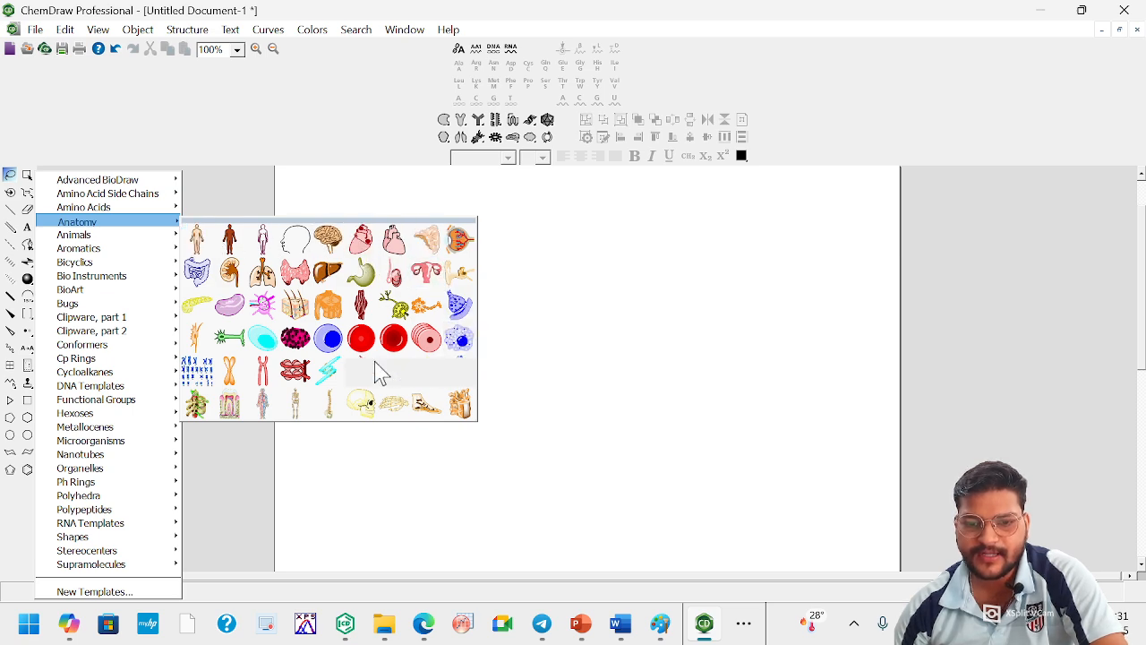
left_click(264, 274)
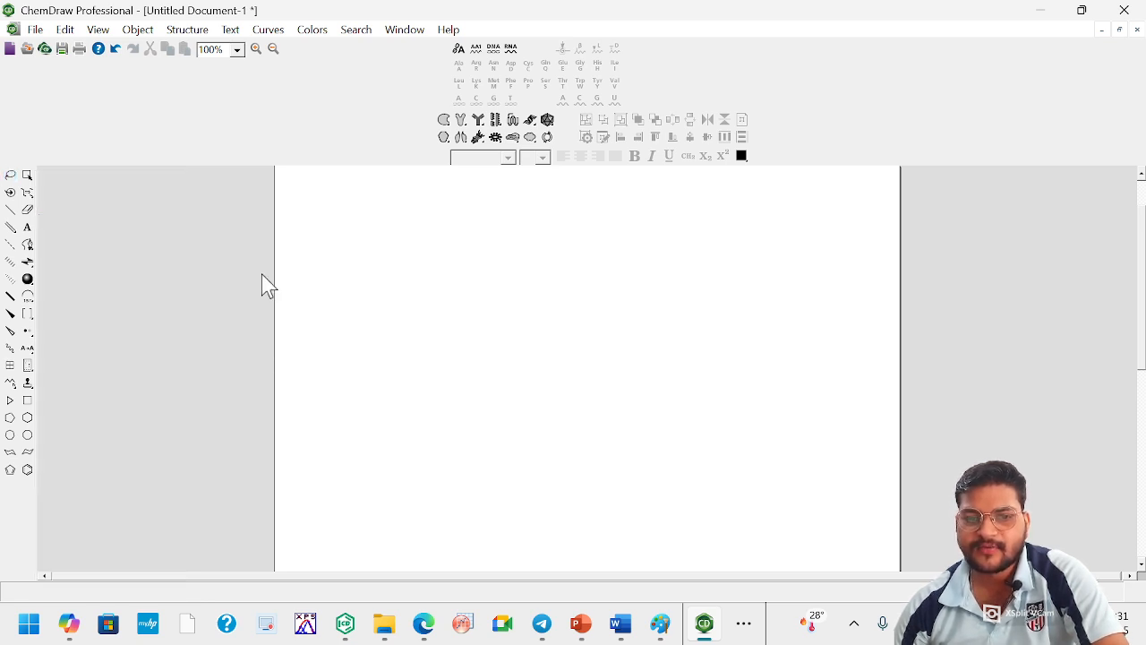
left_click_drag(546, 331, 543, 391)
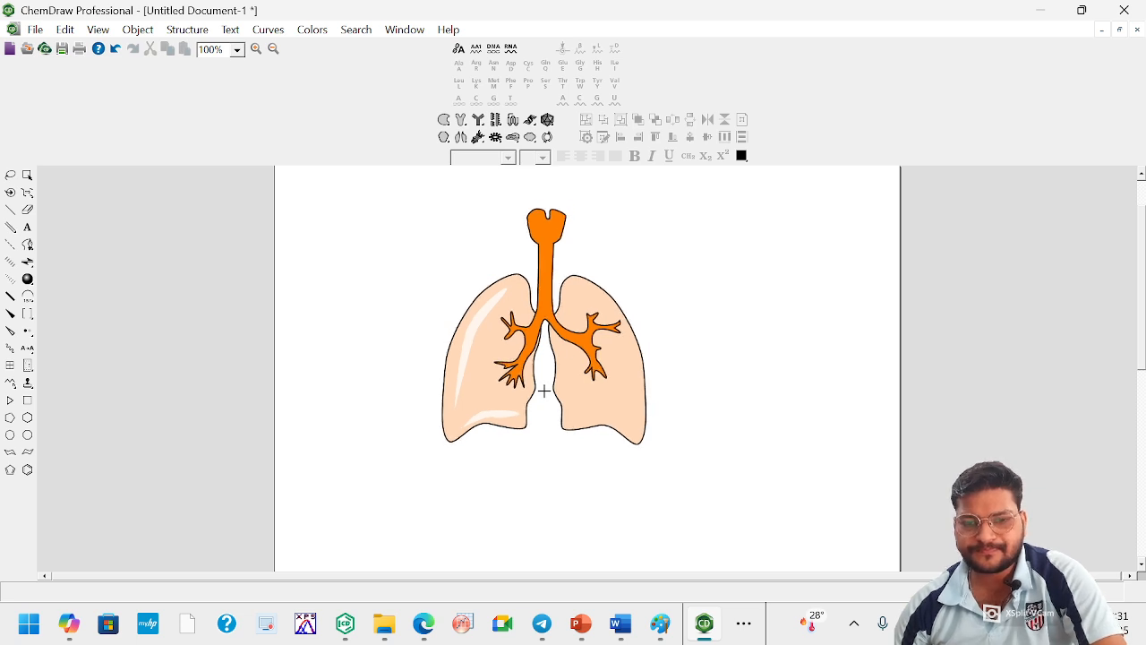
left_click(9, 175)
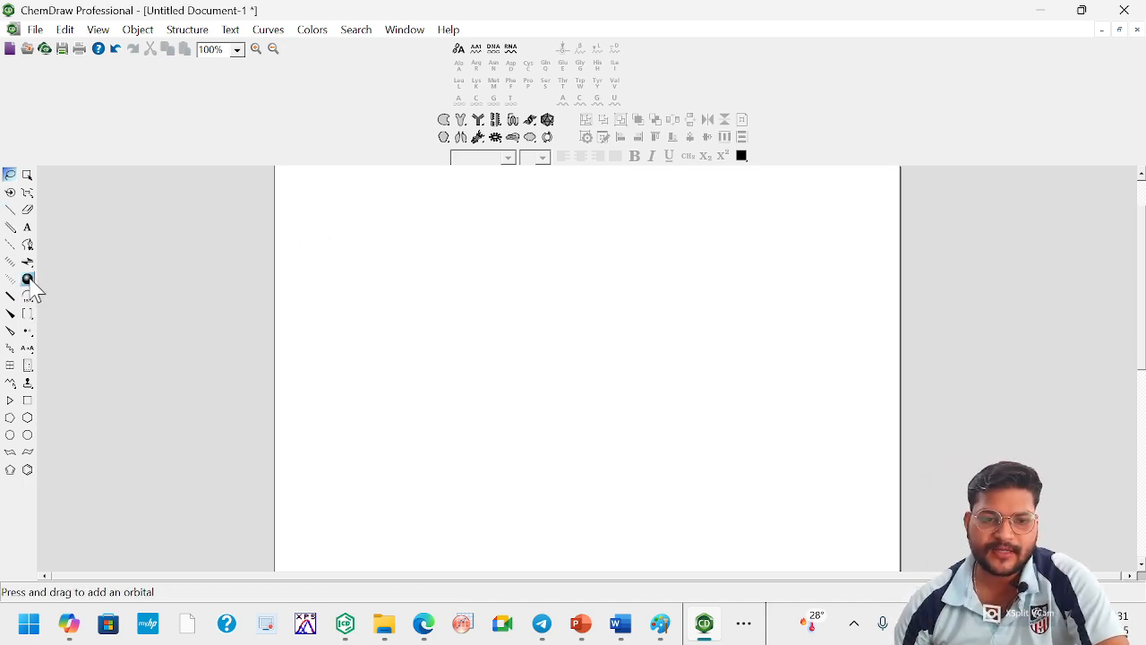
Step: Place a small two-lobed orbital with a filled black central ring on the page's left half and colour it red
mouse_move(27, 278)
left_mouse_down()
mouse_move(171, 307)
mouse_move(153, 321)
mouse_move(154, 303)
mouse_move(120, 301)
mouse_move(109, 327)
mouse_move(149, 328)
left_mouse_up()
left_click(413, 321)
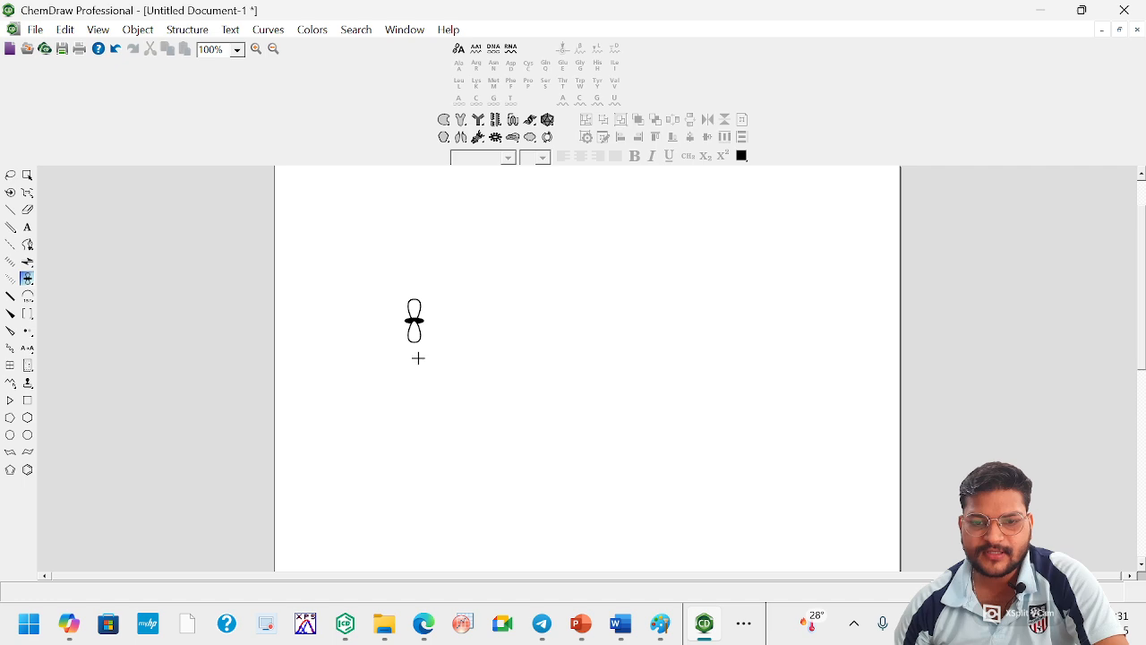
key("ctrl+a")
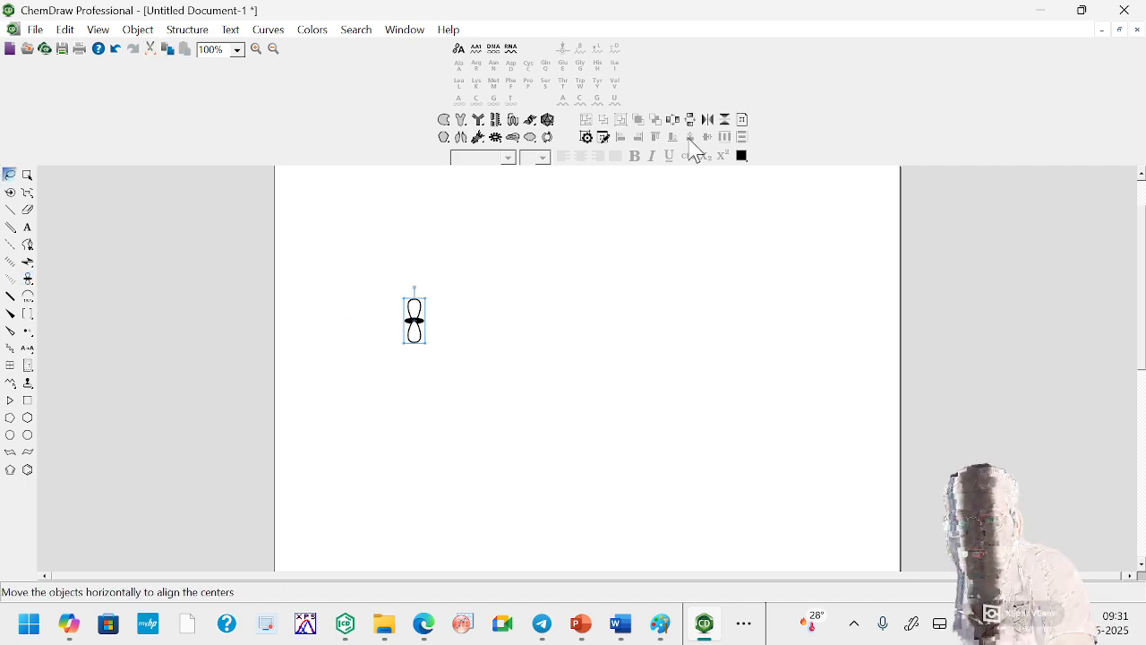
left_click(742, 156)
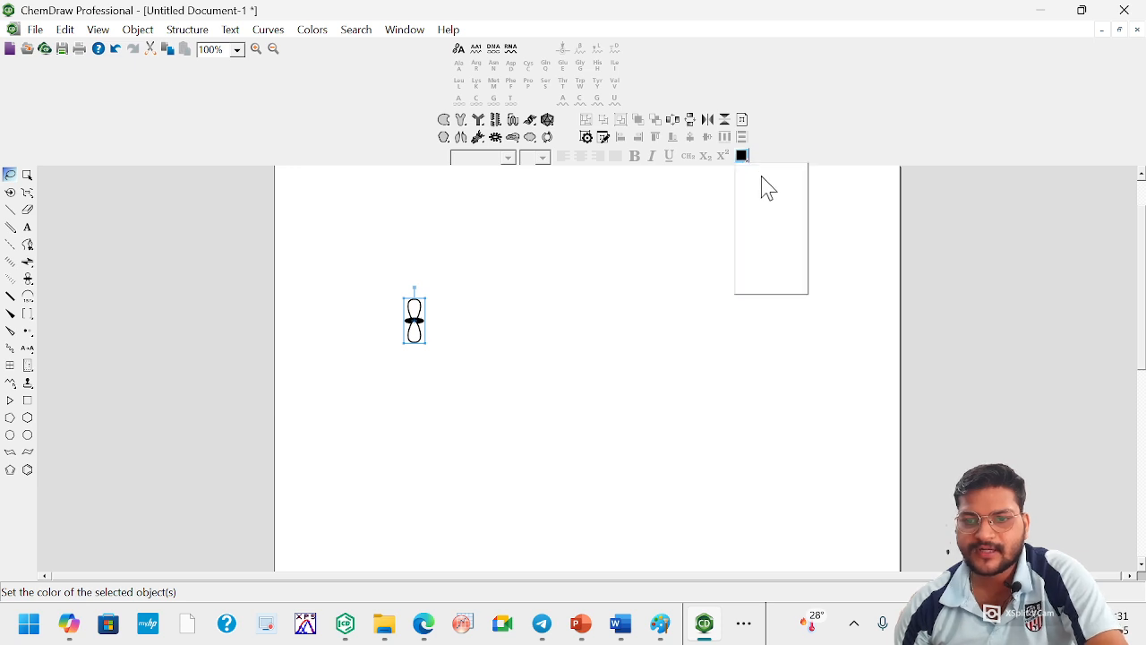
left_click(762, 179)
left_click(742, 157)
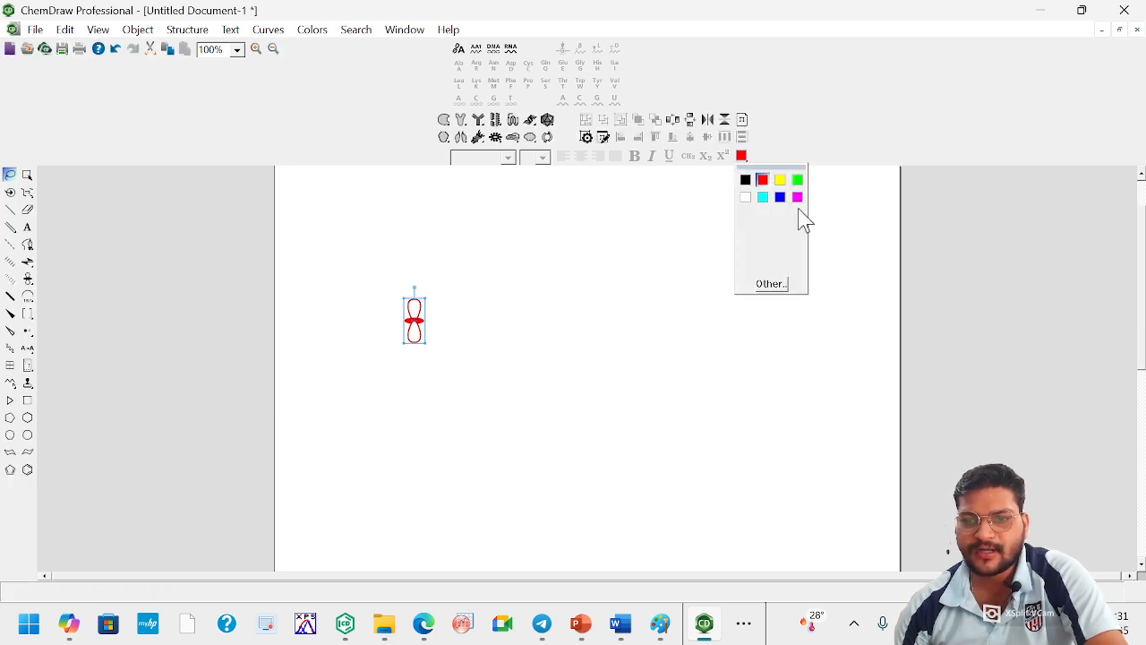
left_click(800, 231)
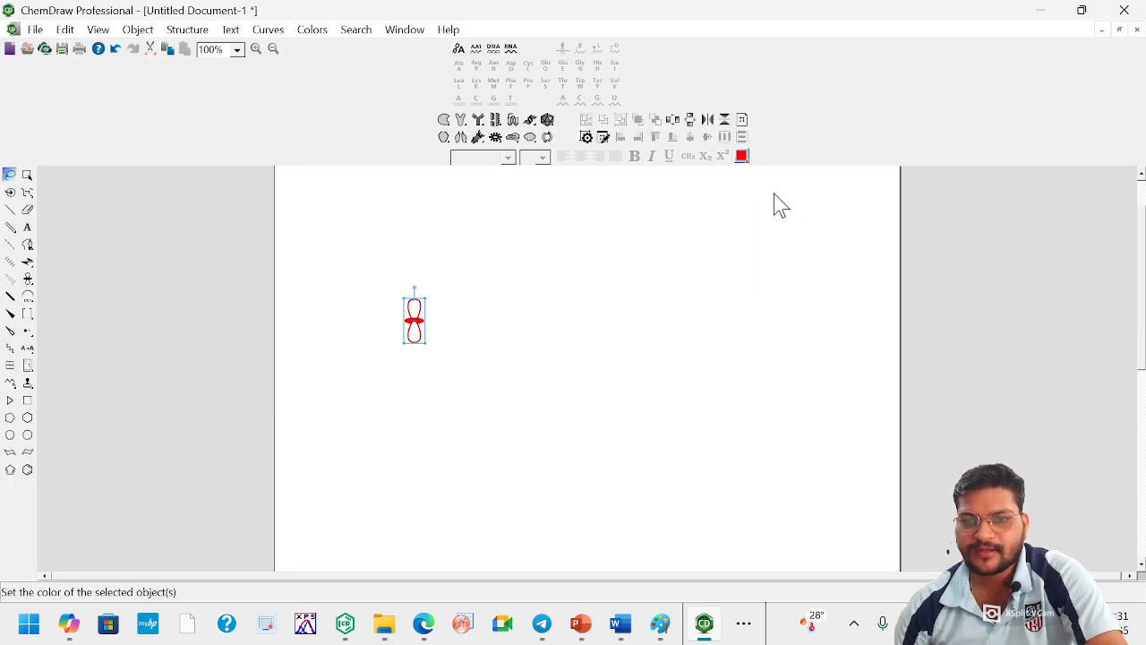
Step: Recolour the orbital with the dark maroon basic colour and enlarge it to about twice its size without scaling the document's drawing and text settings
left_click(748, 160)
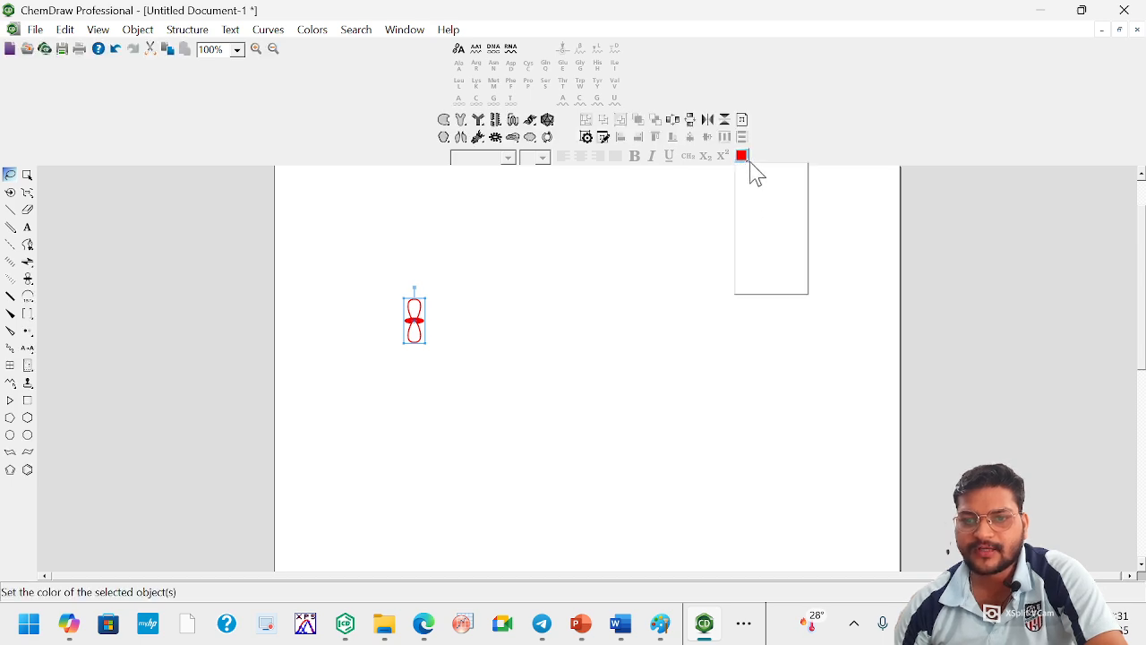
left_click(749, 160)
left_click(741, 156)
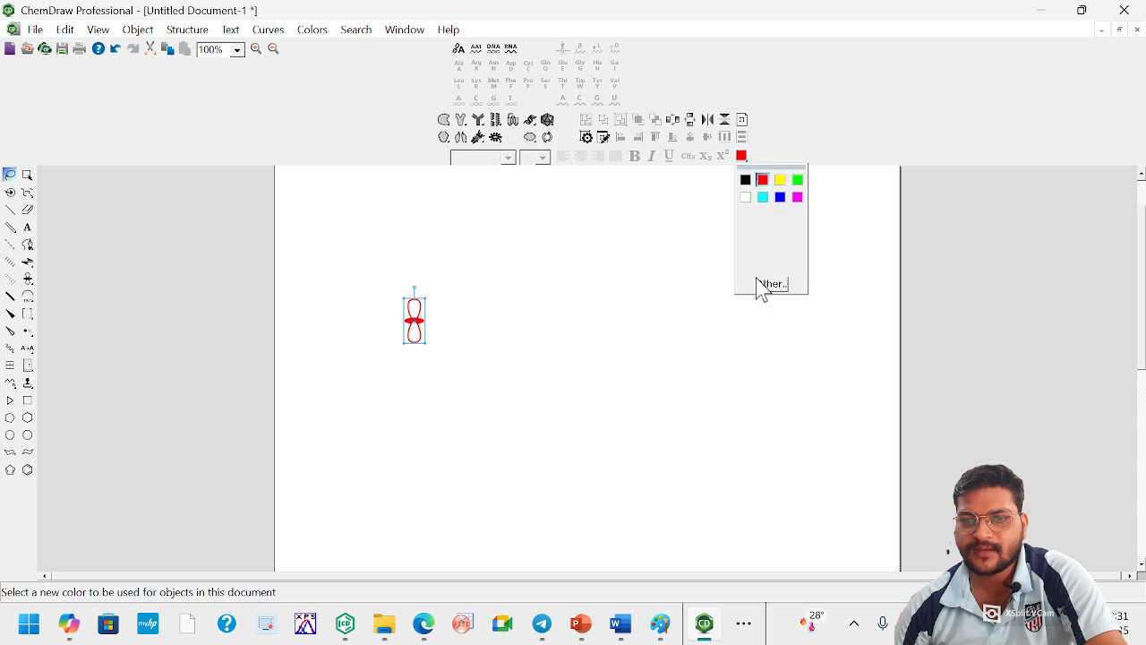
left_click(769, 285)
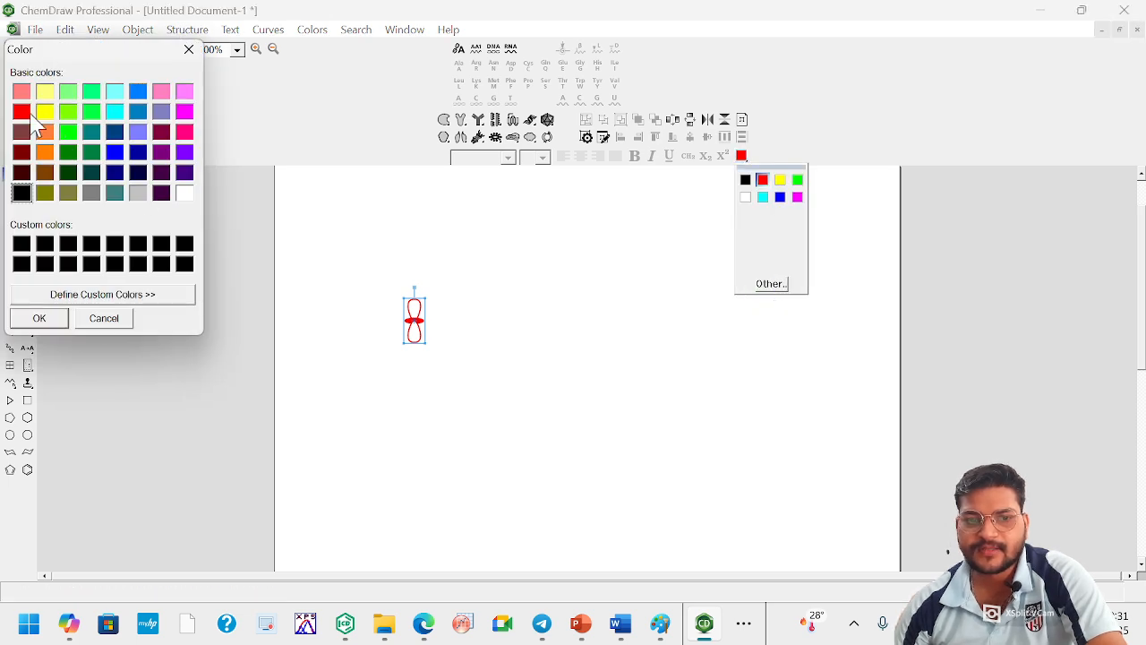
left_click(161, 132)
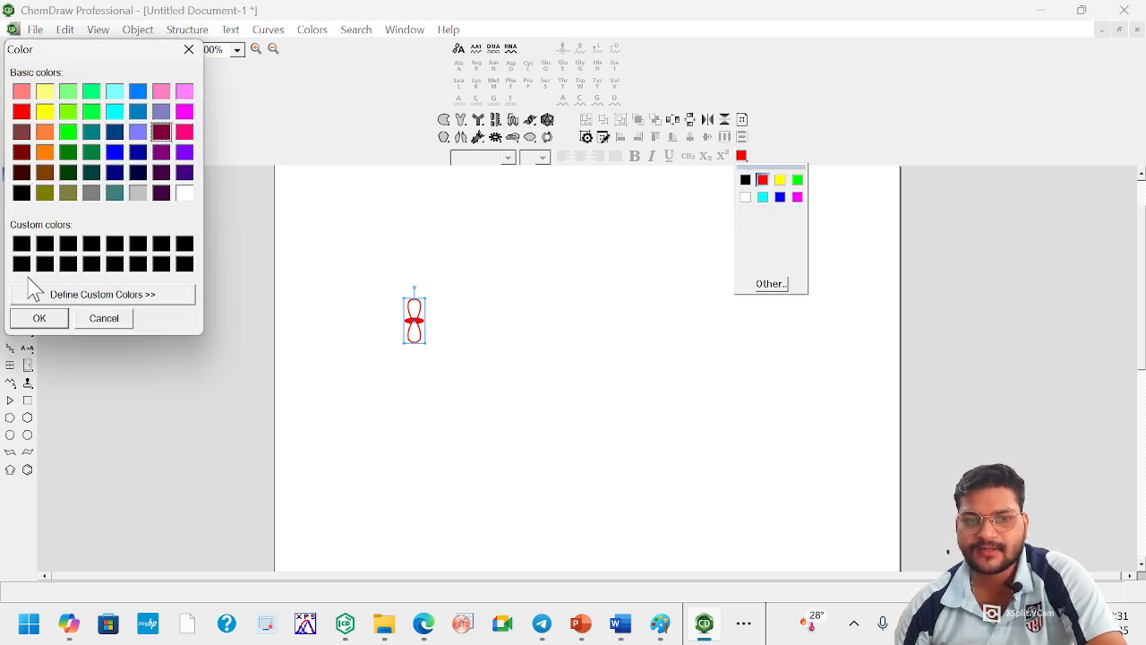
left_click(43, 318)
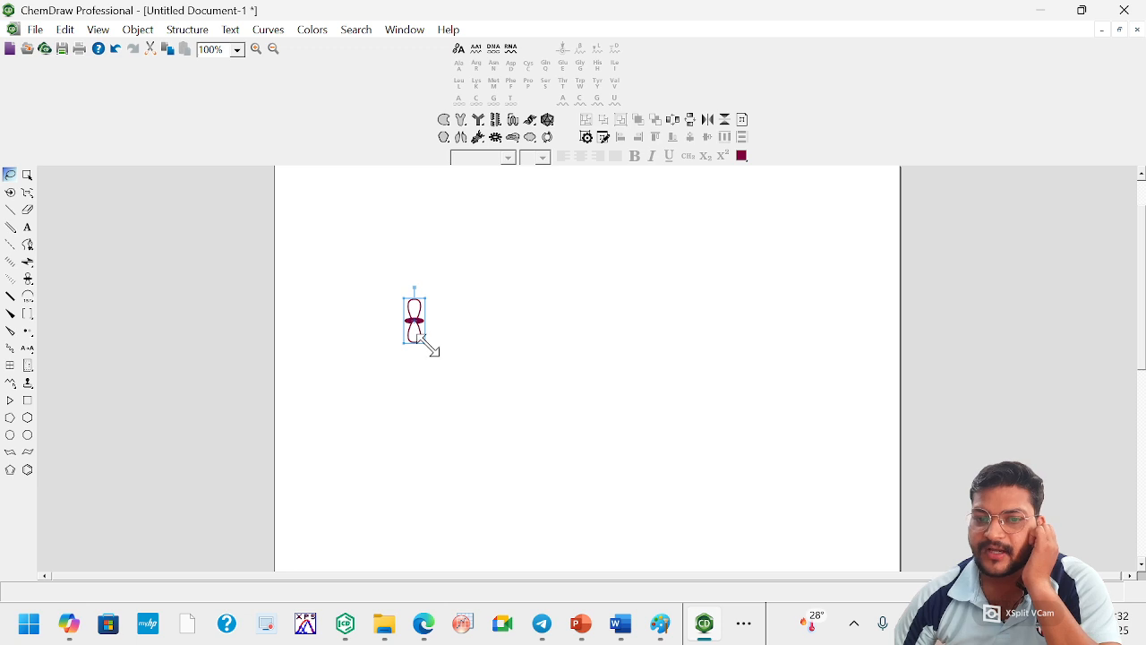
left_click_drag(426, 343, 398, 302)
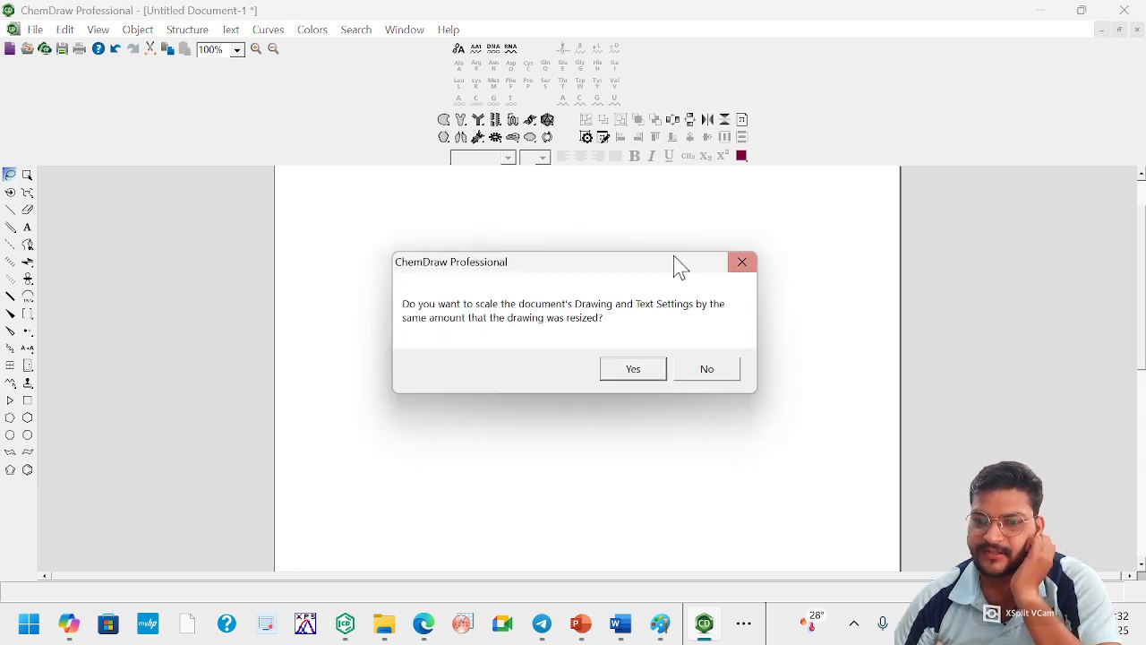
left_click(717, 375)
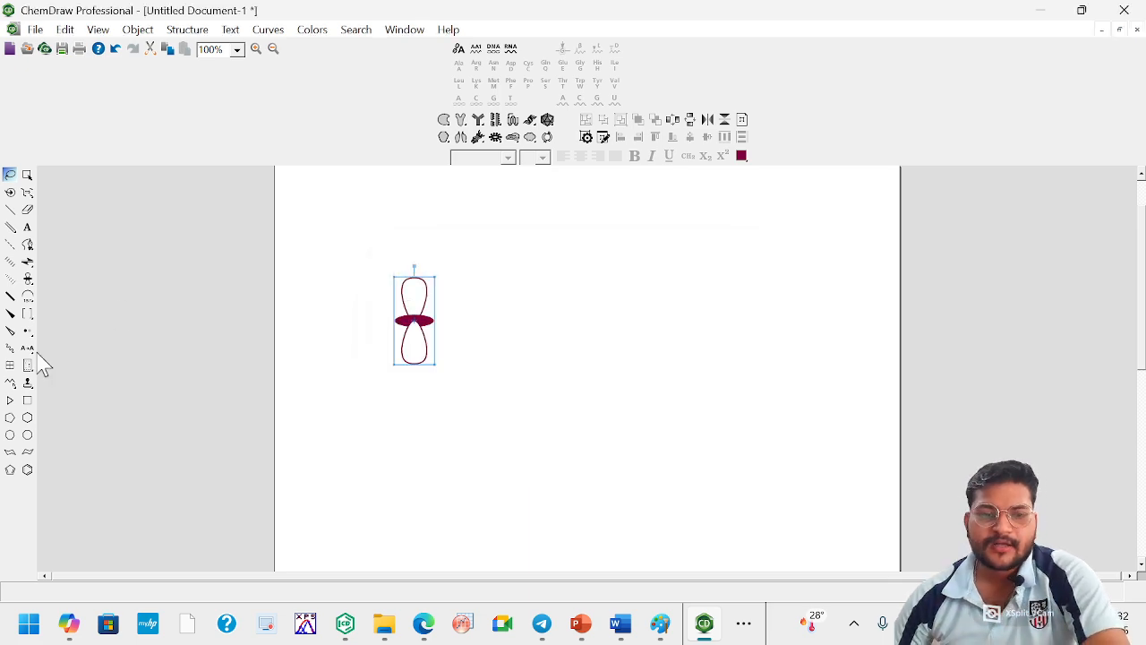
Step: Draw the conical flask with red liquid from the Bio Instruments templates to the orbital's lower right, near the page centre
left_click(28, 383)
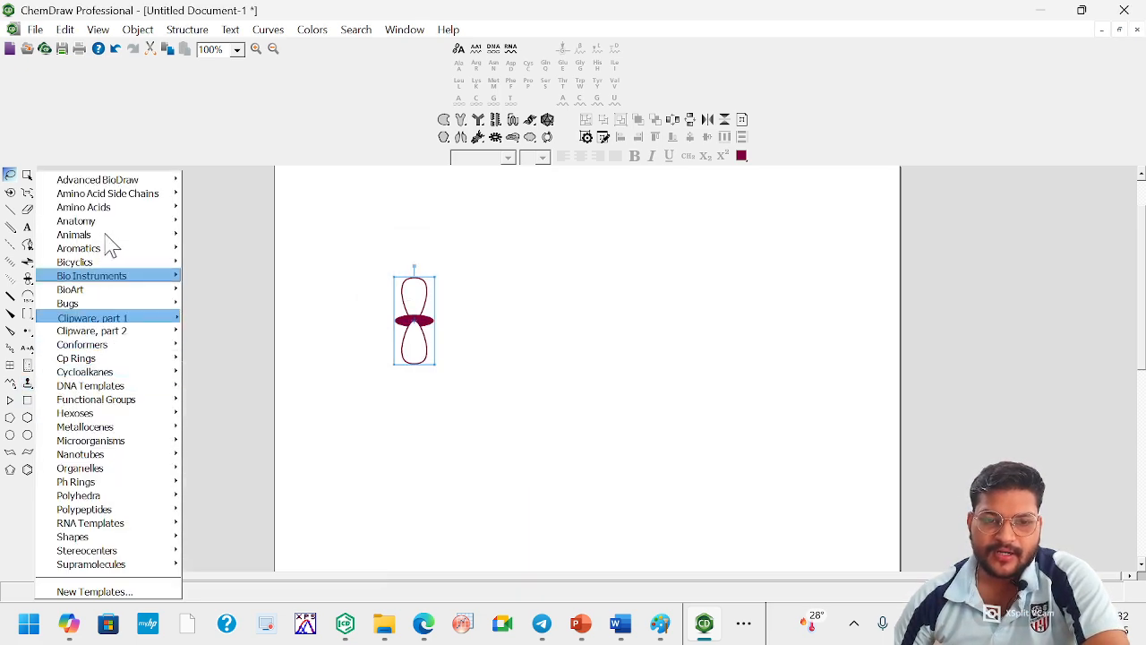
mouse_move(106, 234)
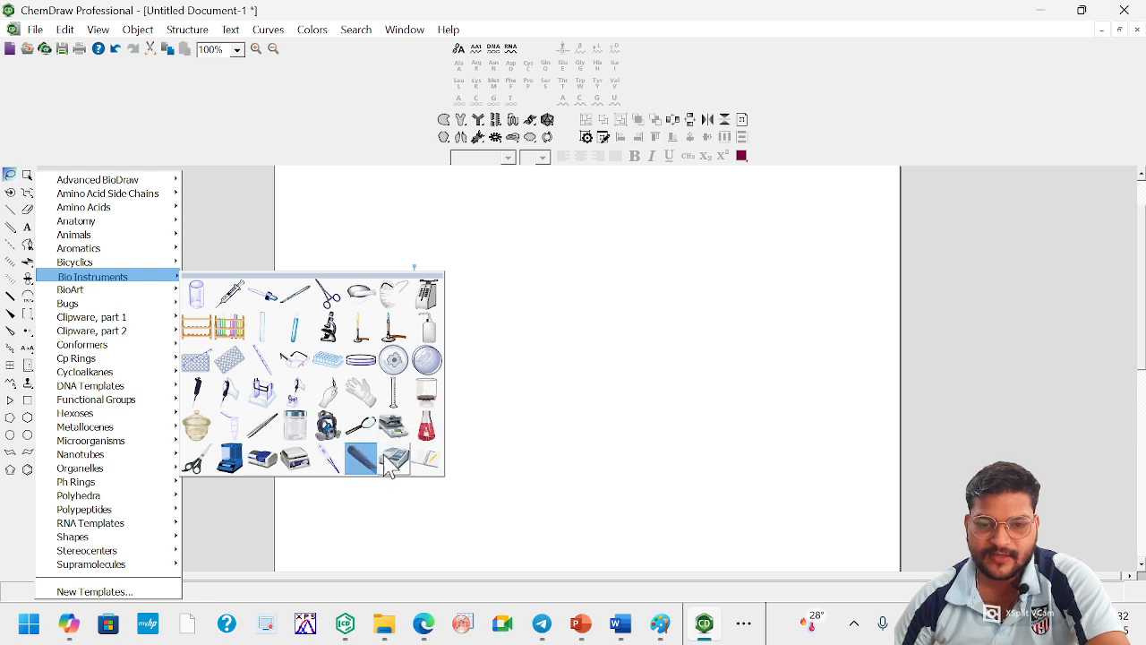
left_click(431, 428)
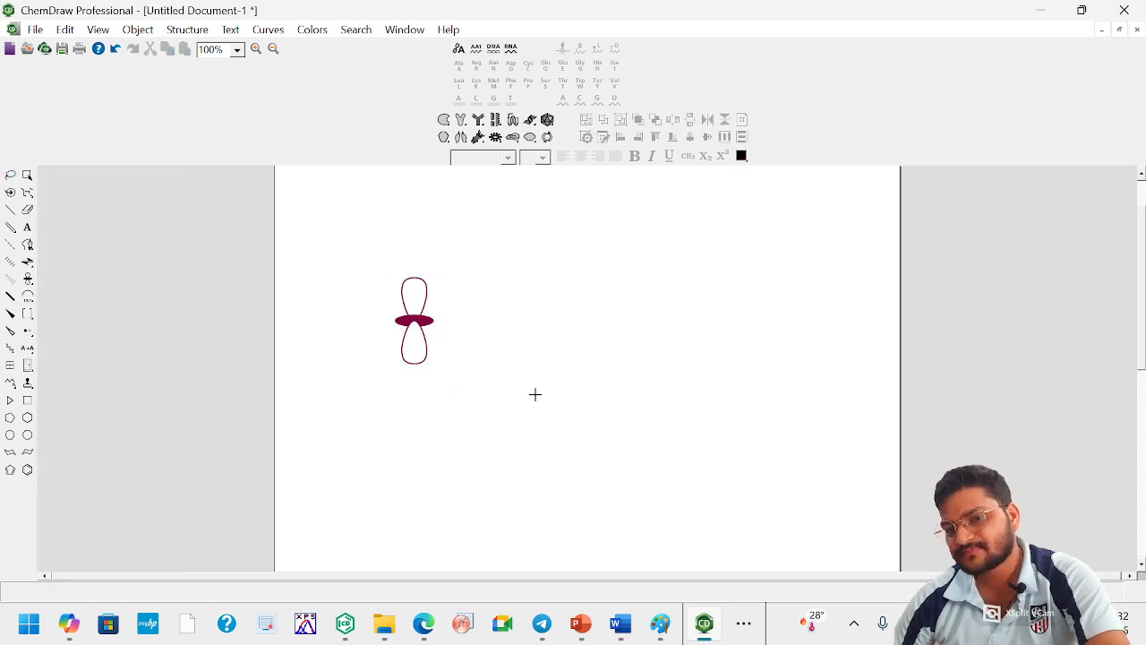
mouse_move(611, 398)
left_mouse_down()
mouse_move(609, 450)
mouse_move(607, 417)
left_mouse_up()
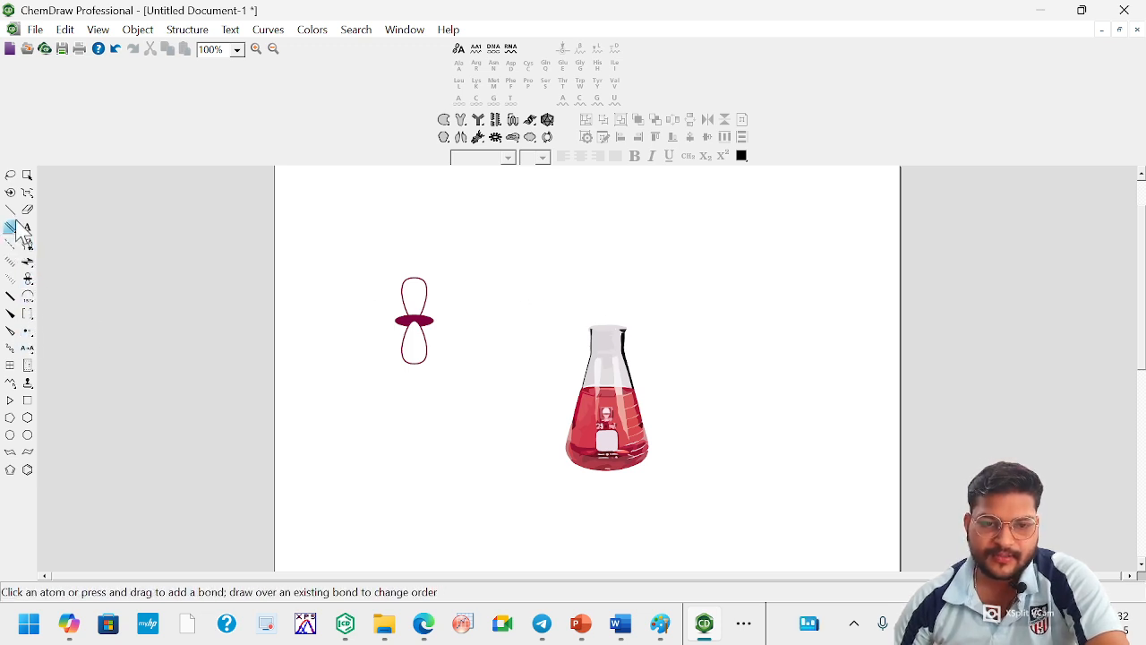
Step: Place the large tert-butyl calixarene structure from the Supramolecules templates on the page's right half
left_click(32, 392)
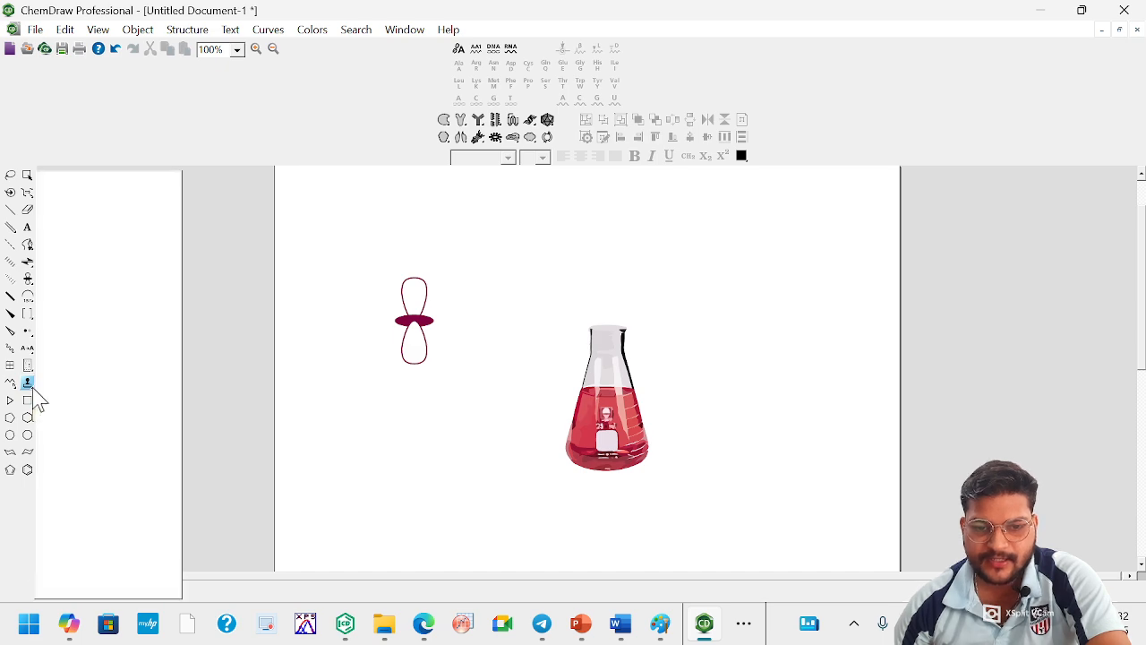
left_click(32, 387)
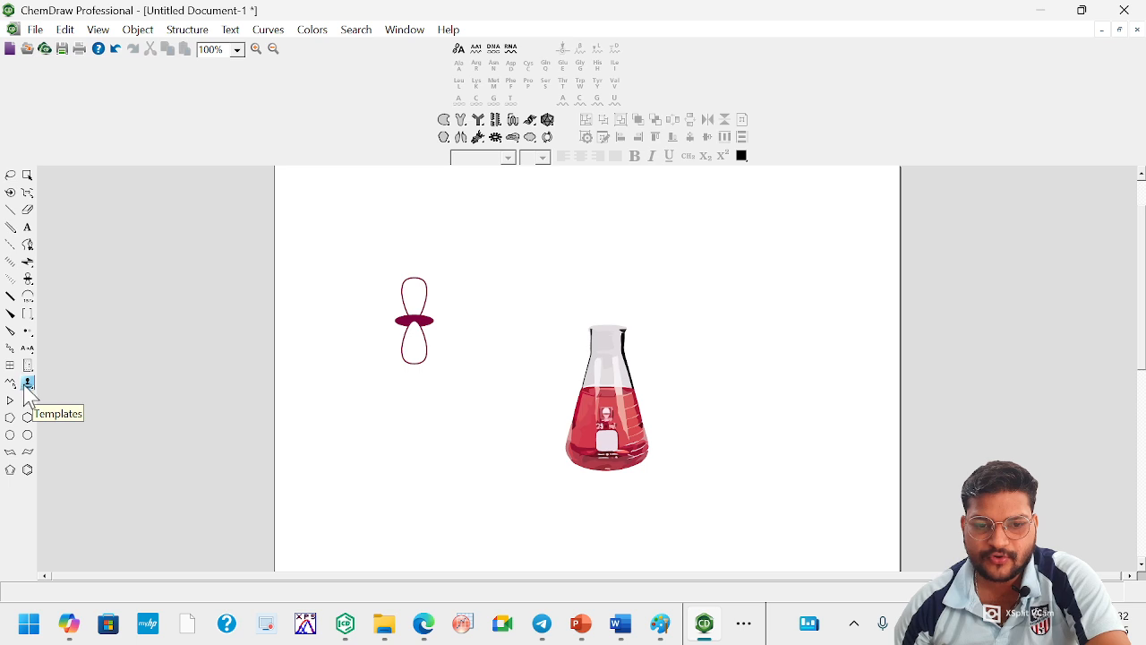
left_click(29, 391)
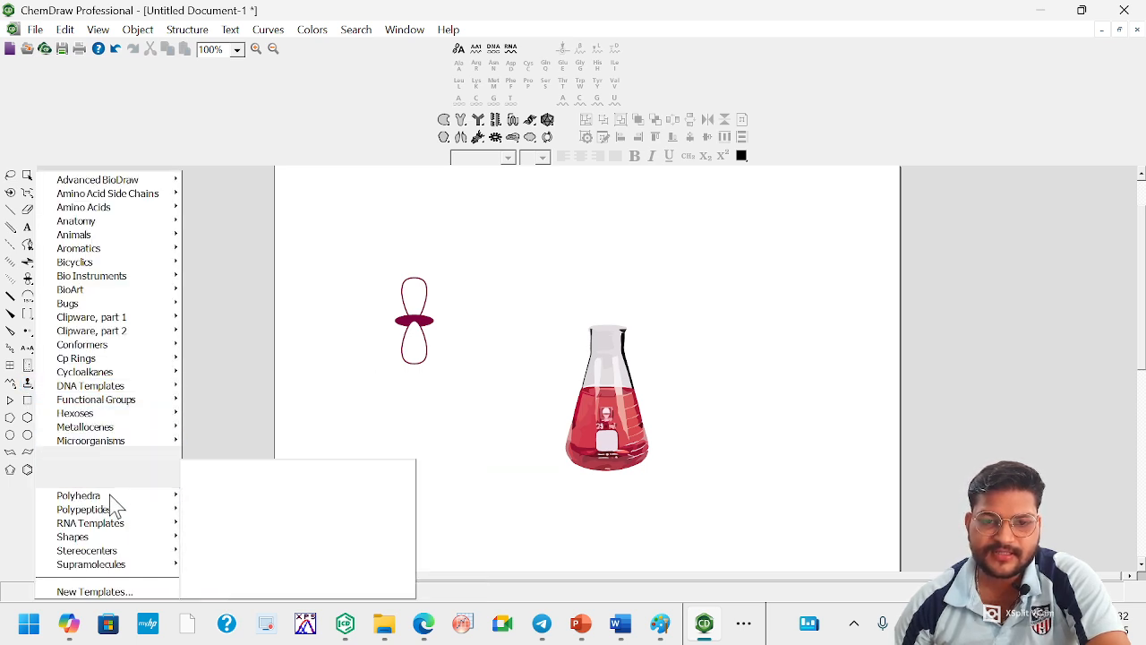
mouse_move(109, 540)
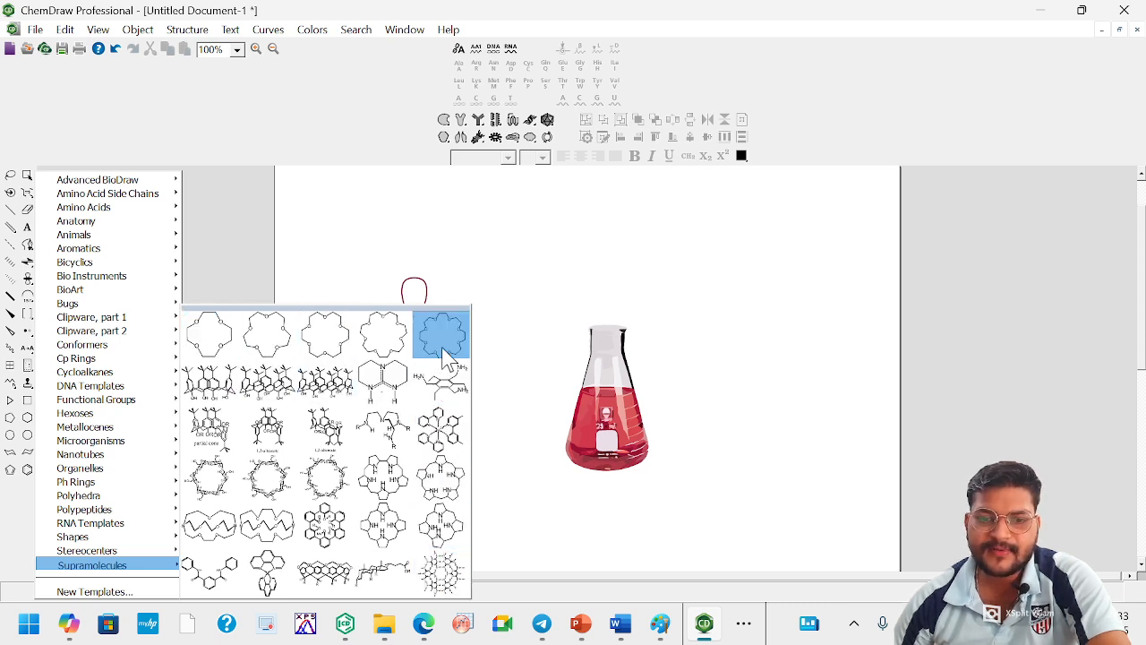
left_click(329, 391)
left_click(775, 309)
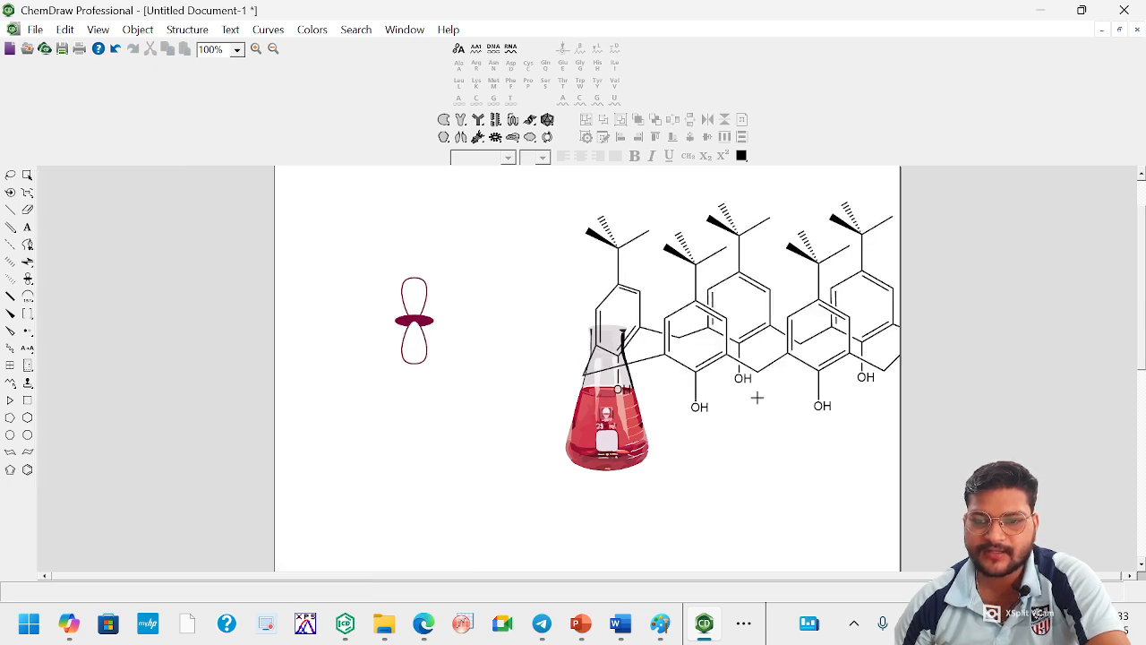
Step: Undo the calixarene, the flask and the orbital's enlargement, and delete the orbital to clear the page
key("ctrl+z")
key("ctrl+z")
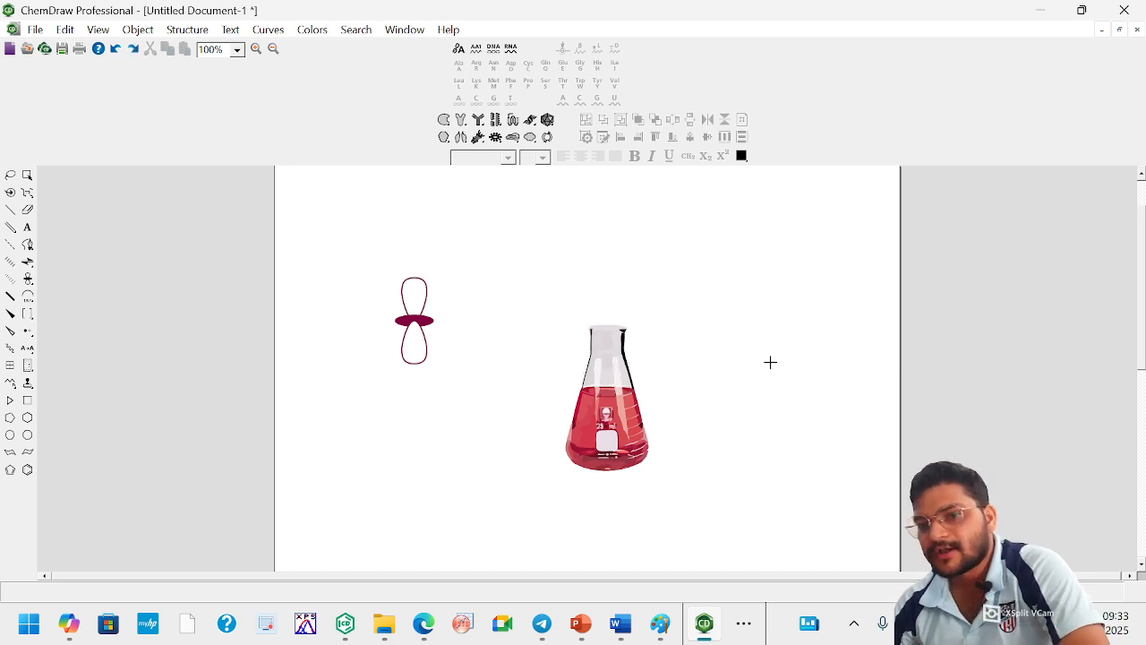
key("ctrl+z")
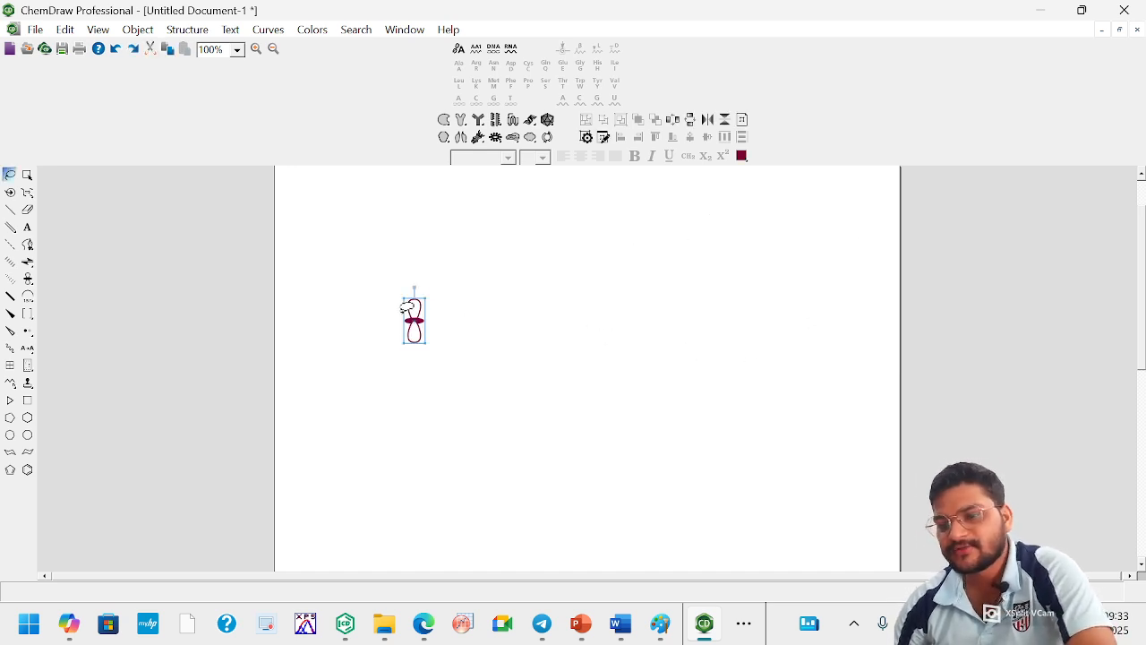
key("Delete")
Step: Place a tilted five-membered ring with a bold front edge from the Cp Rings templates near the middle of the page
left_click(9, 226)
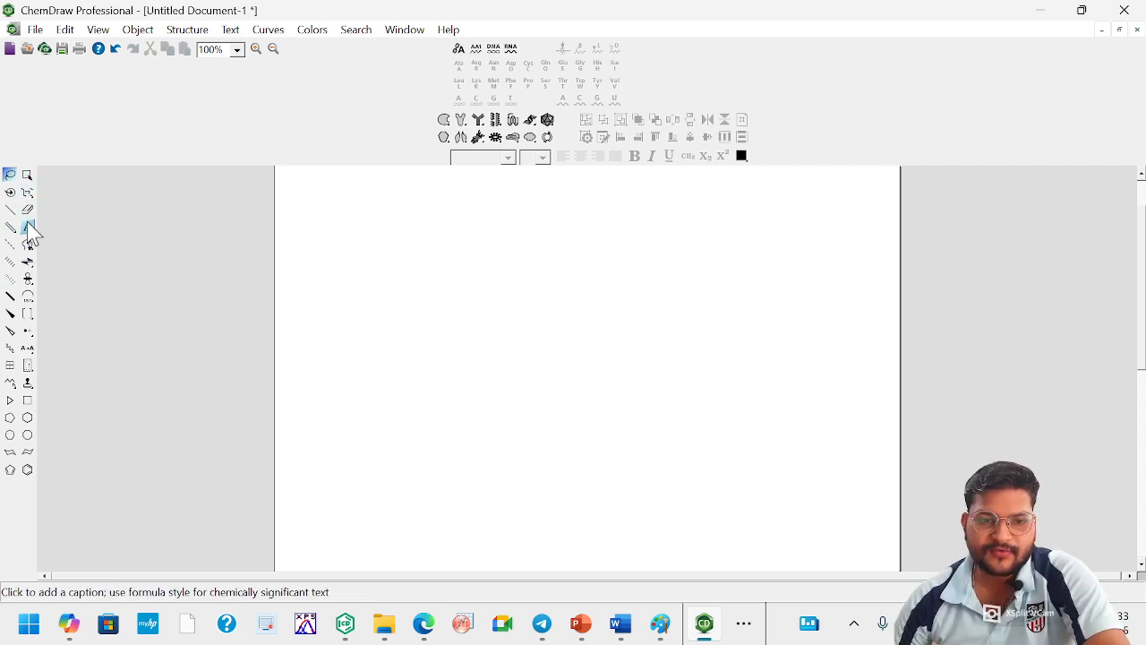
left_click(28, 385)
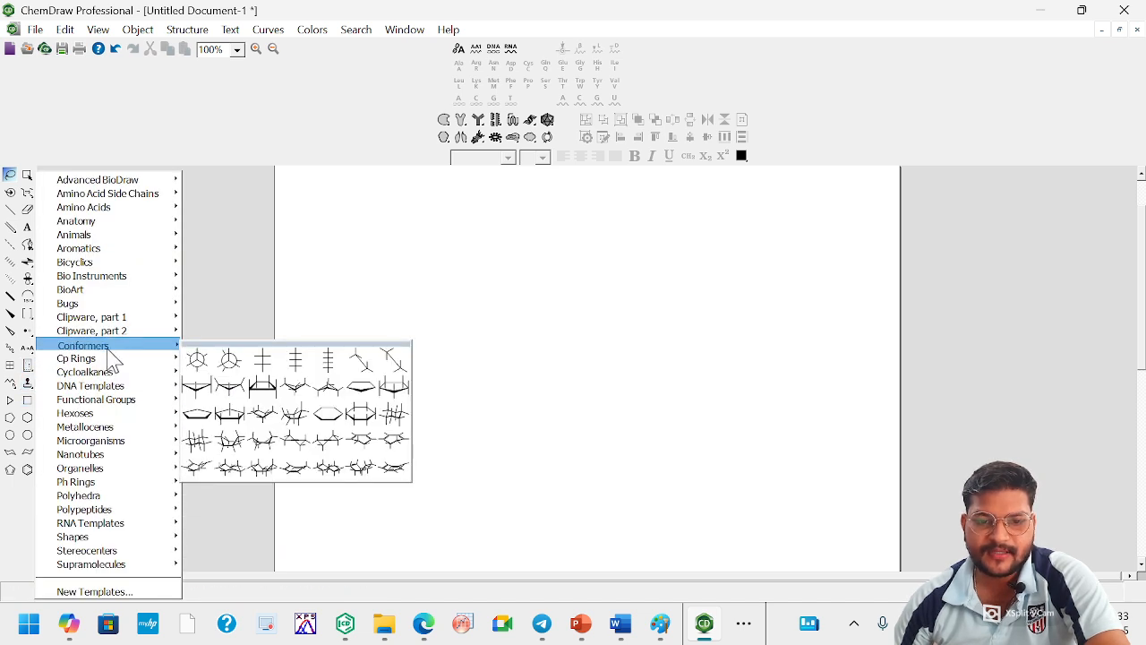
mouse_move(109, 358)
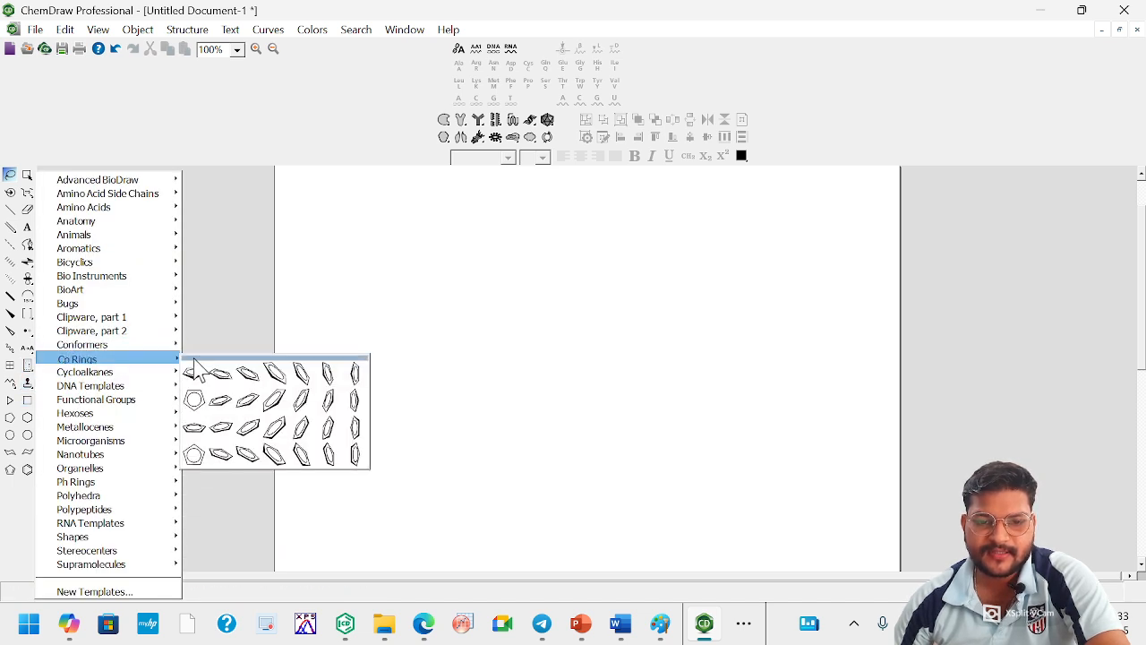
left_click(278, 408)
left_click_drag(546, 388, 512, 445)
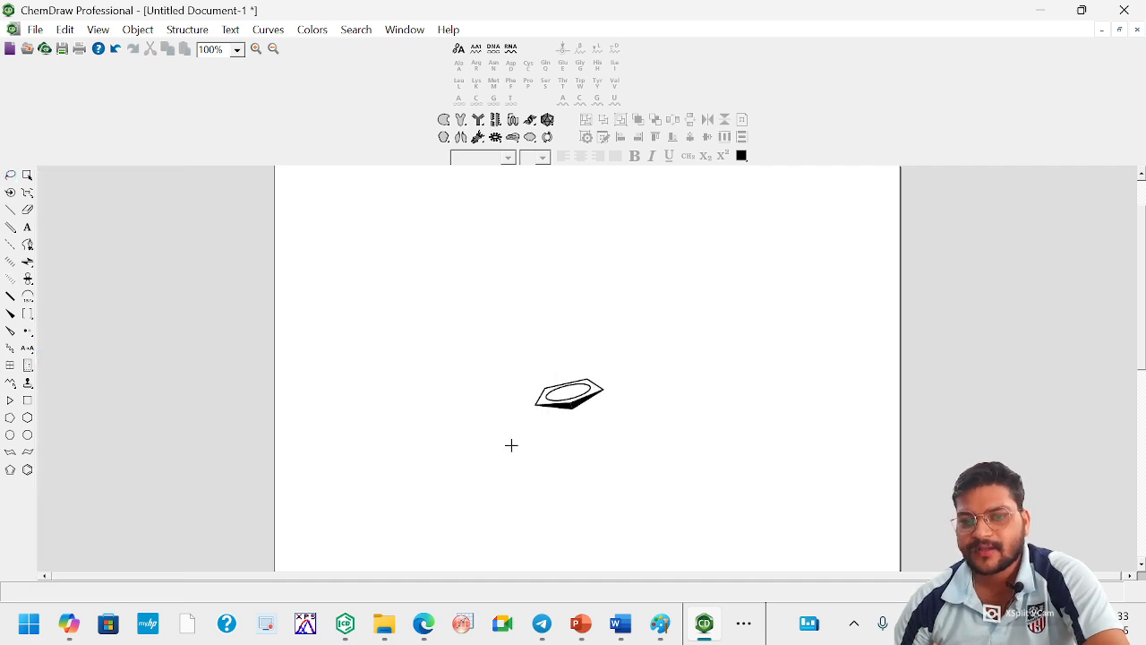
Step: Draw a six-membered ring in the page's upper left with three alternating double bonds and two single bonds on its right-hand carbon
left_click(27, 418)
left_click_drag(377, 278, 398, 311)
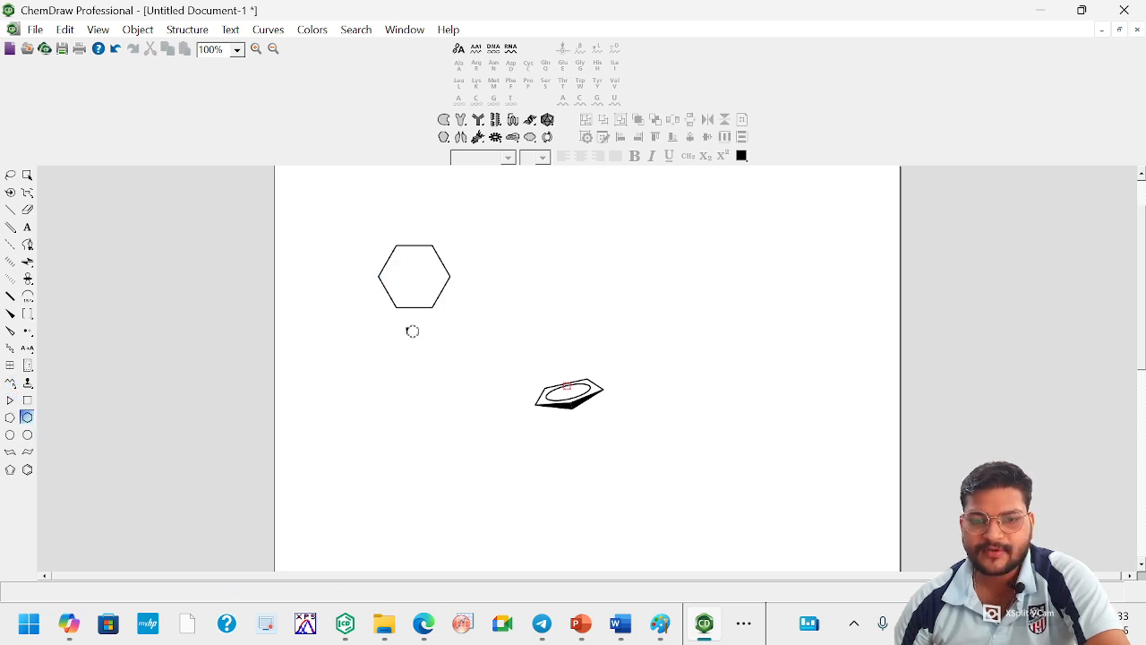
left_click(9, 208)
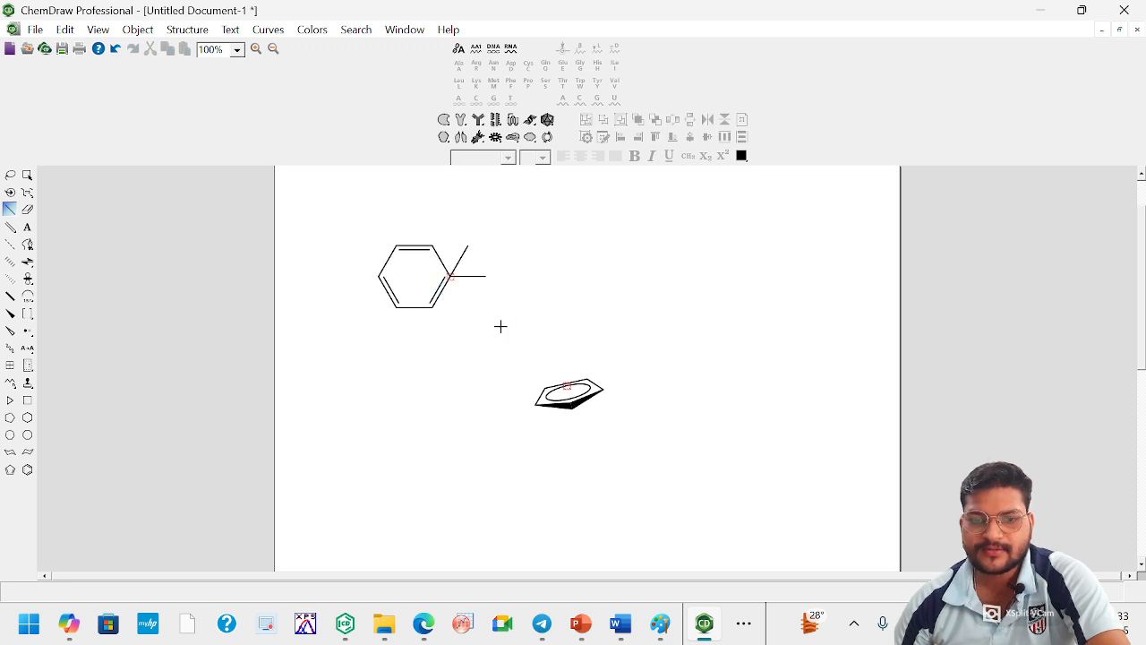
scroll(462, 287, "up", 2)
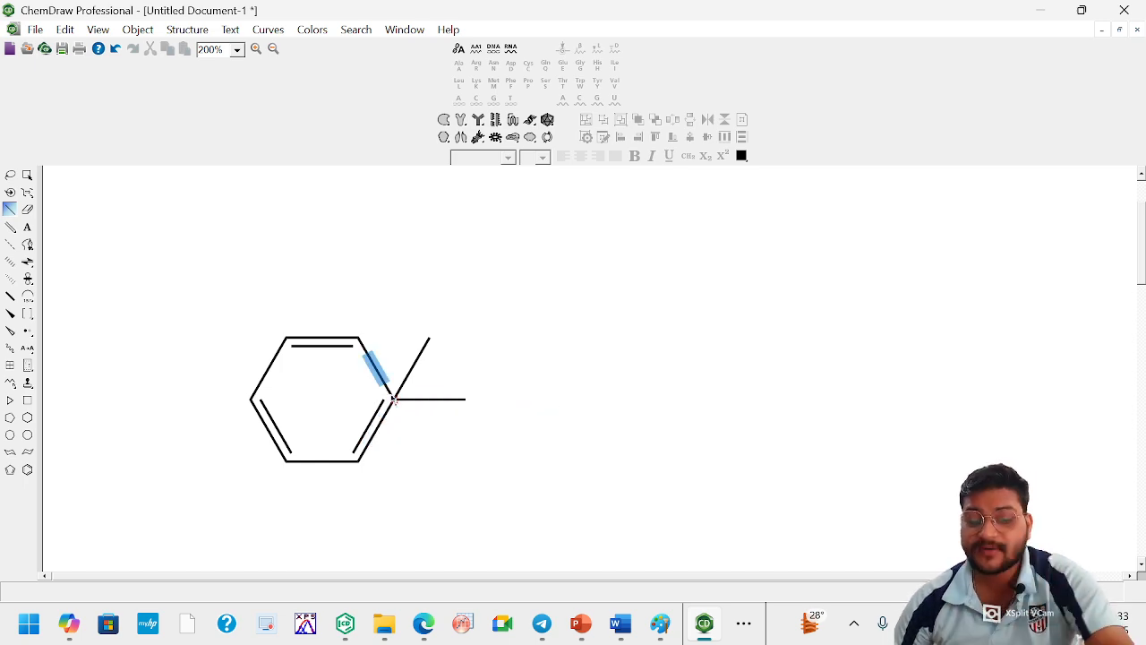
scroll(391, 395, "down", 2)
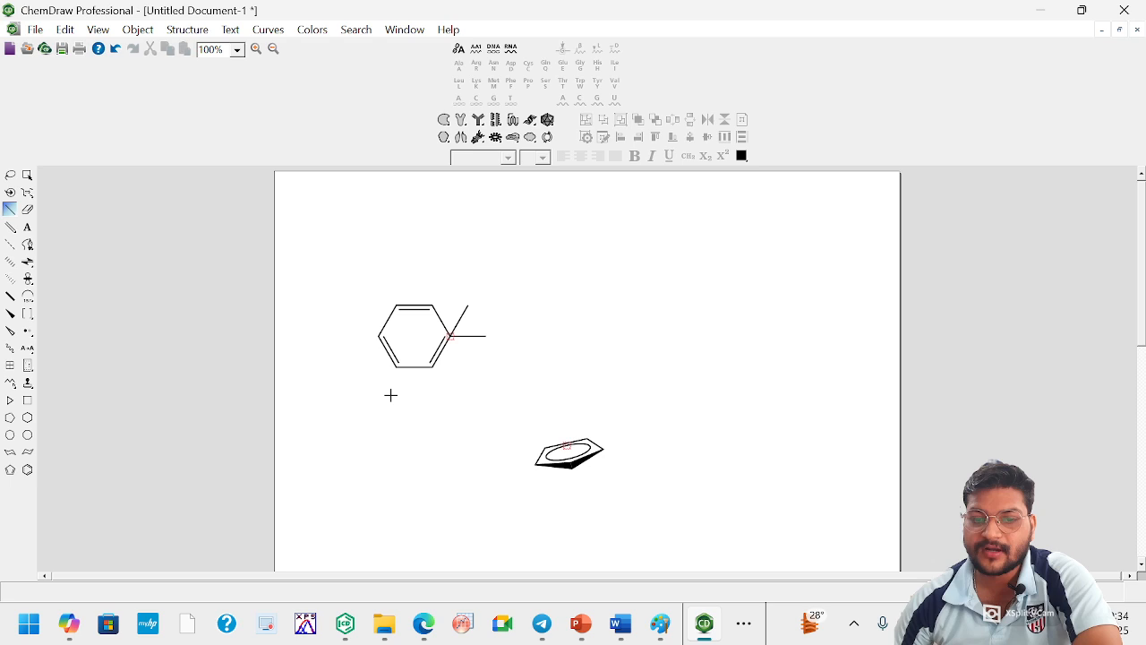
Step: Delete the two single bonds attached to the right-hand carbon of the six-membered ring
left_click(27, 176)
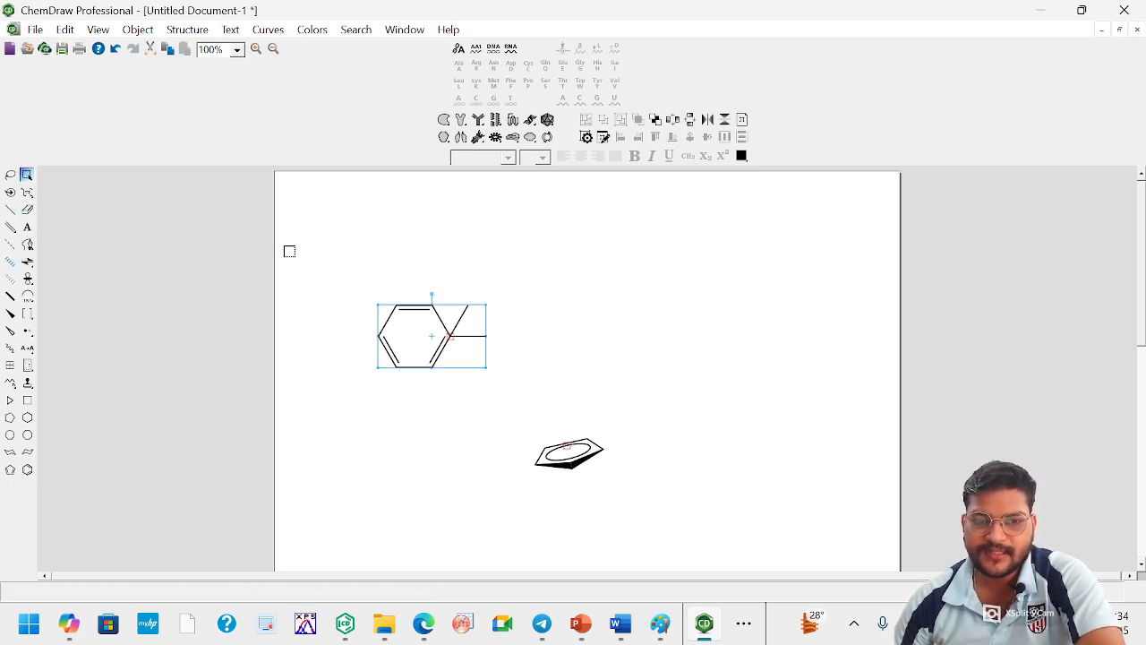
left_click(9, 175)
left_click(512, 336)
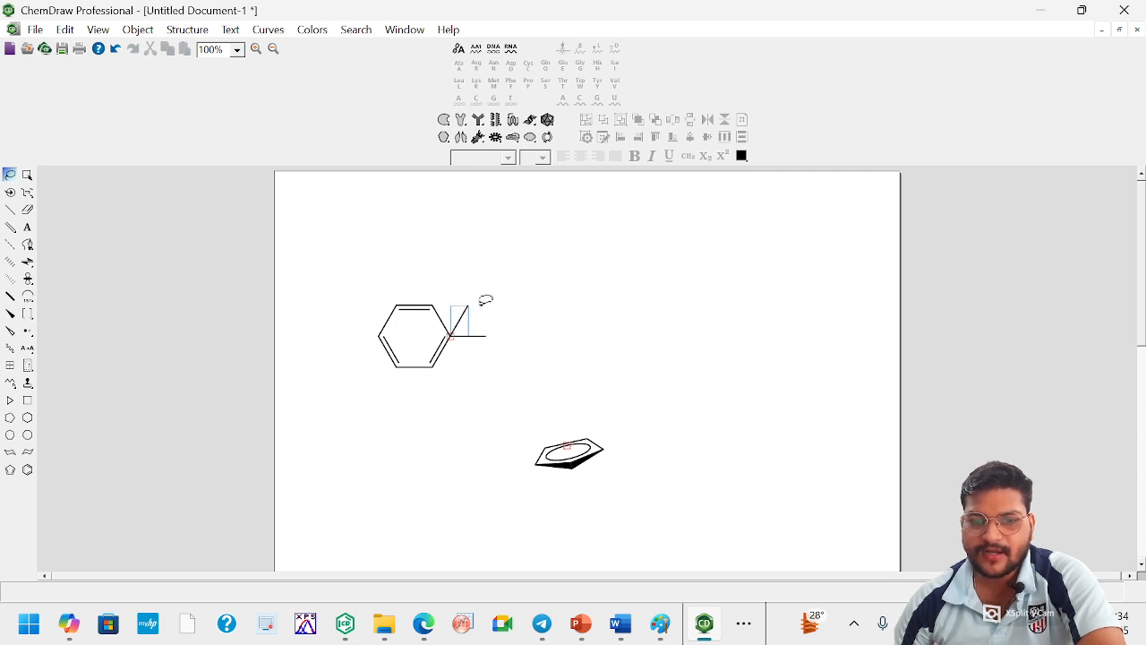
left_click(470, 309)
key("Delete")
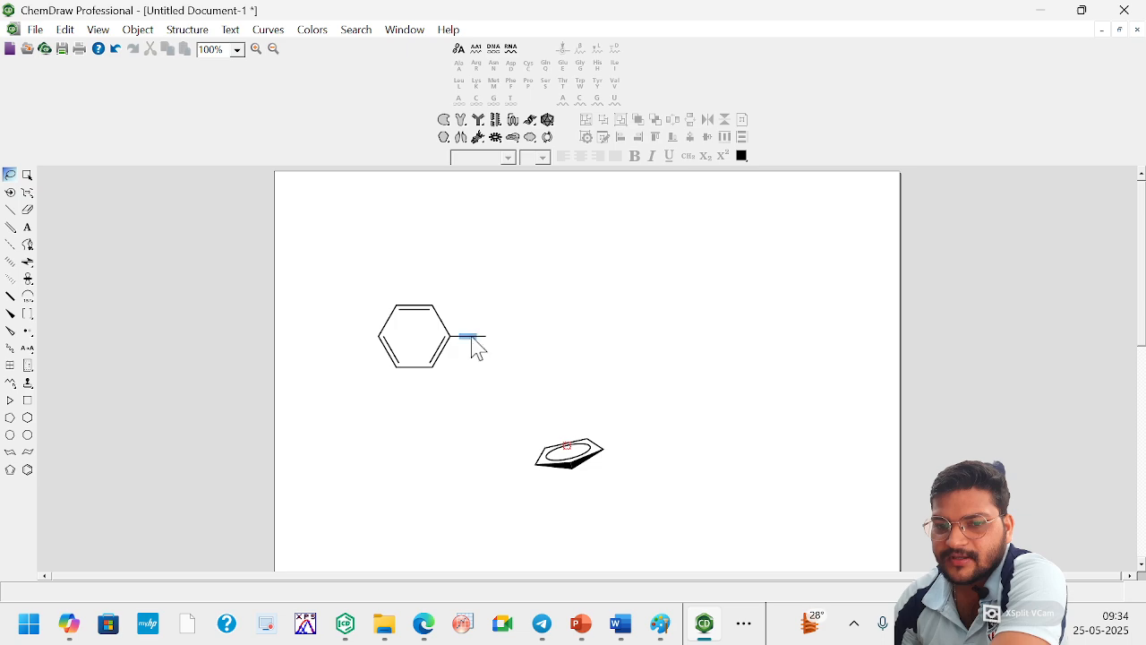
key("Delete")
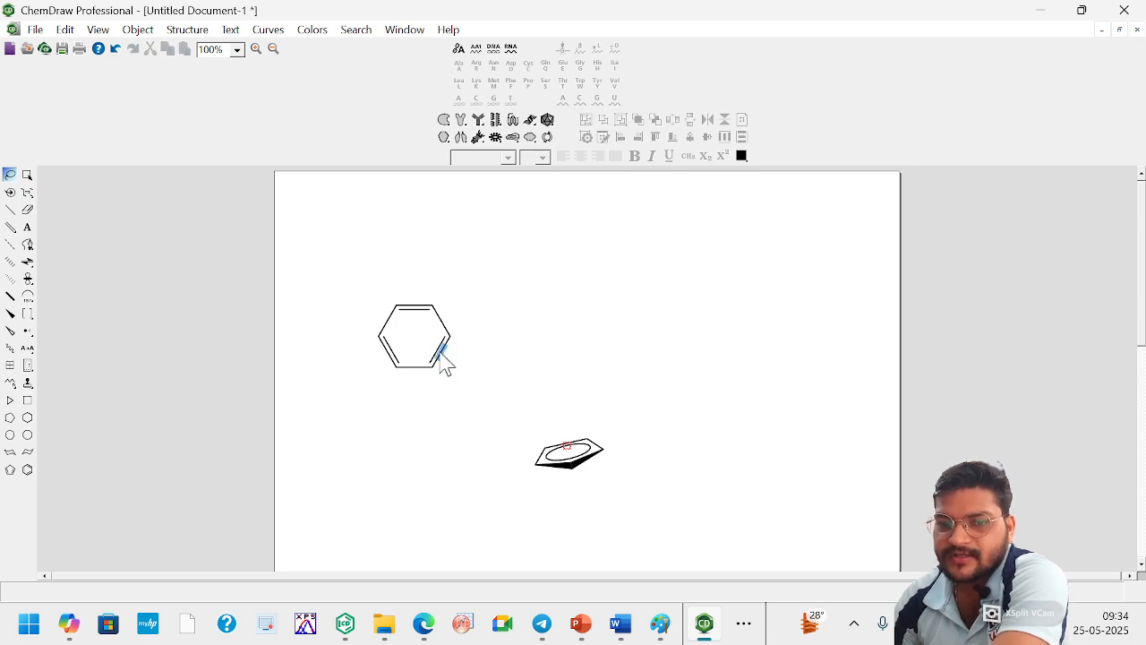
Step: Delete the six-membered ring bond by bond, starting with its lower-right double bond
key("Delete")
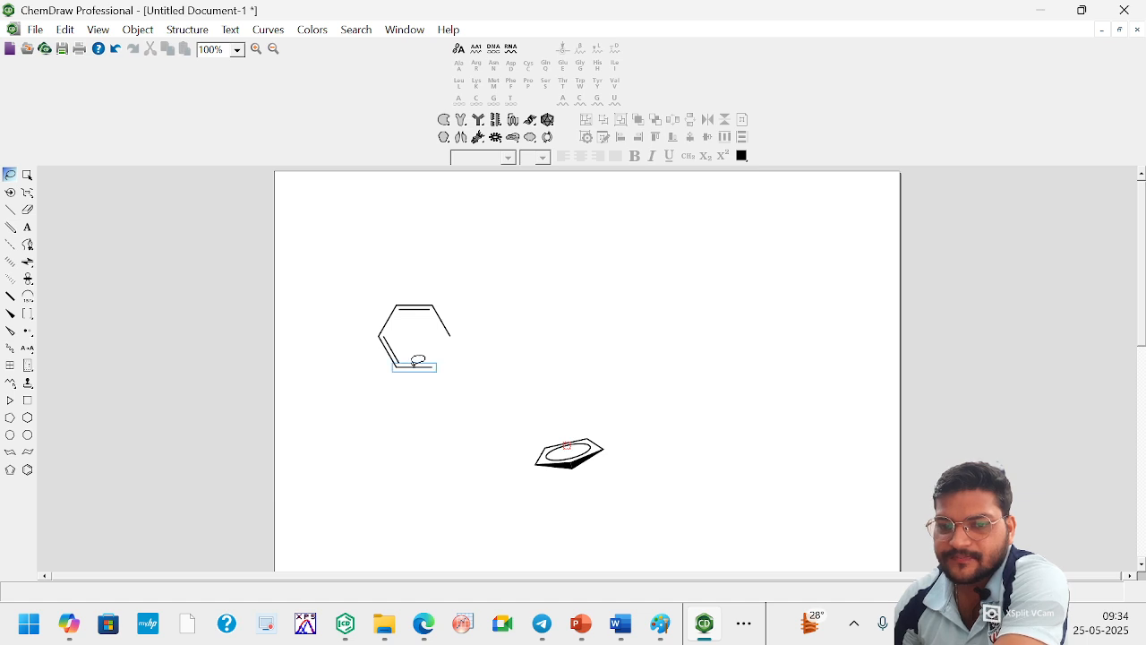
key("Delete")
key("Delete")
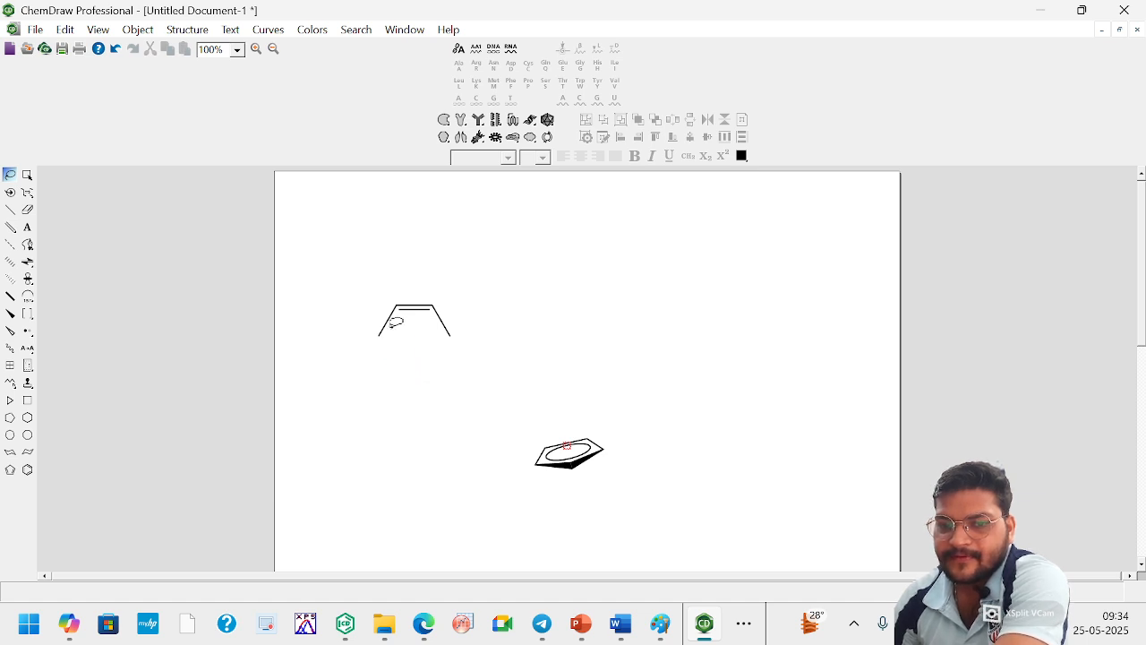
key("Delete")
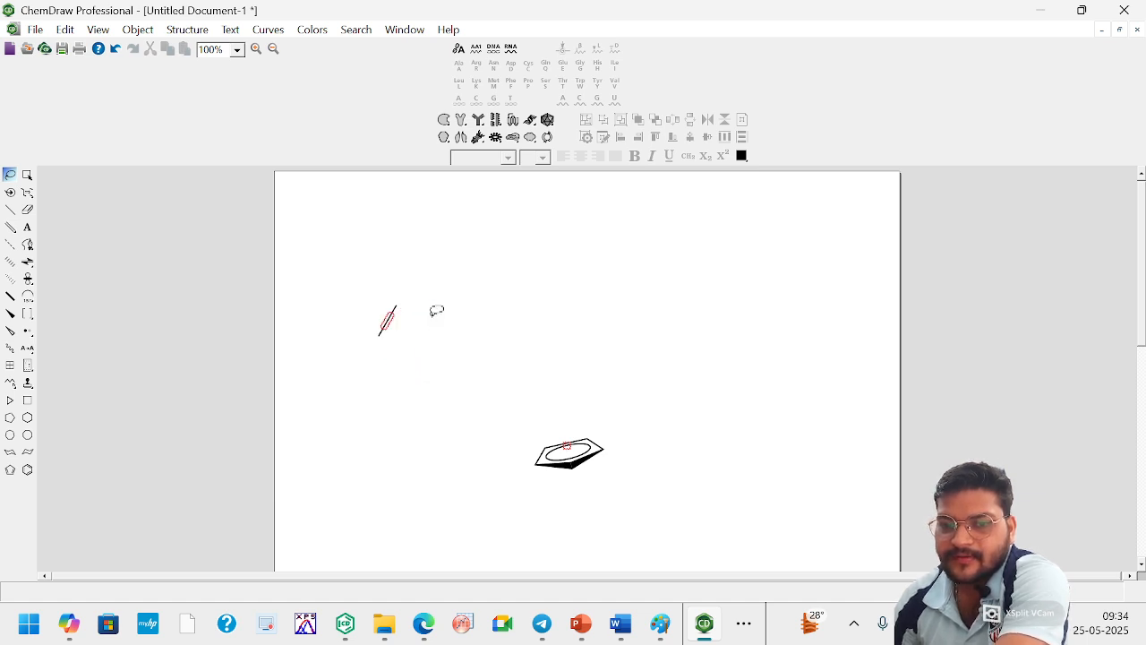
Step: Draw three separate short double bonds at different angles across the page above the Cp ring
left_click(30, 265)
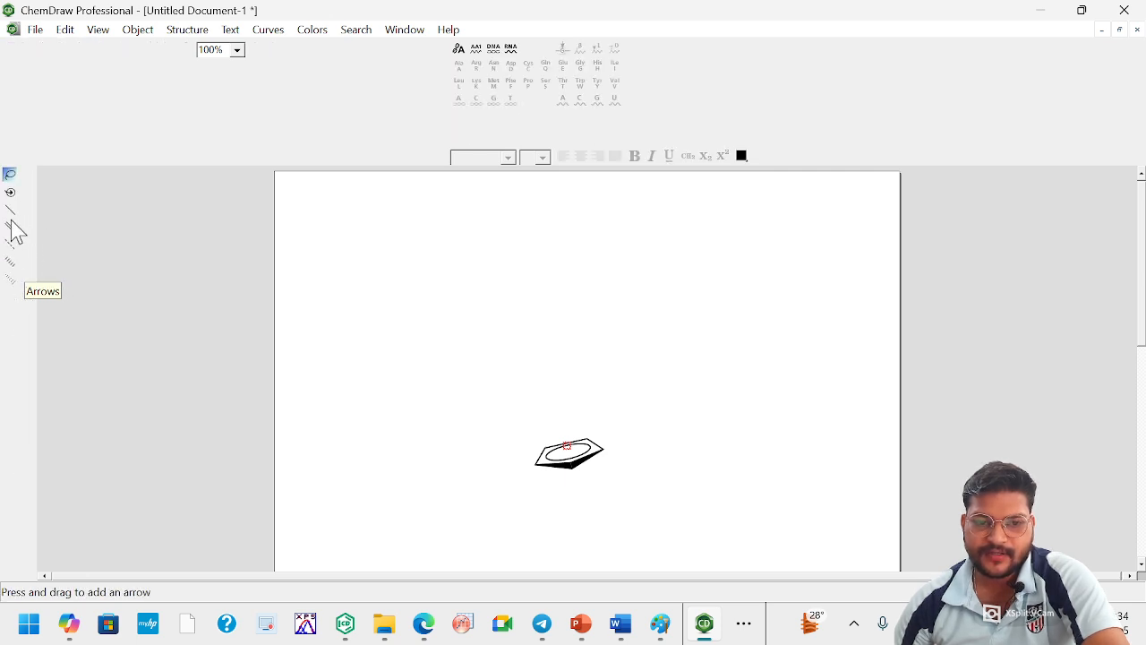
left_click_drag(382, 317, 416, 328)
left_click_drag(520, 308, 553, 296)
left_click_drag(667, 356, 694, 381)
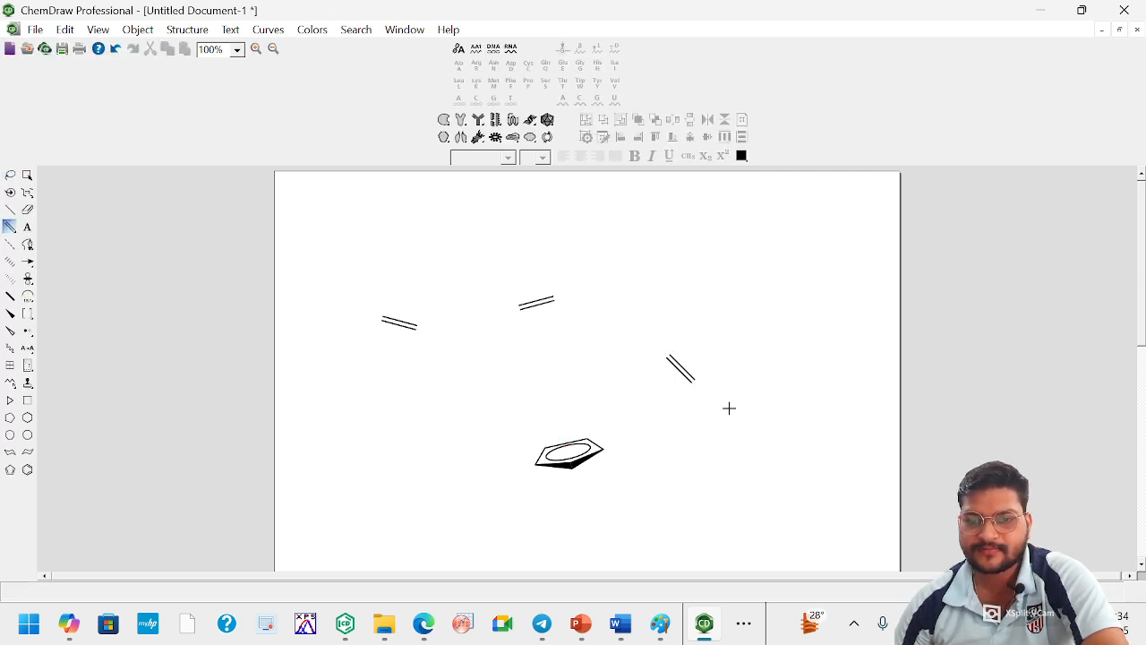
Step: Clear the page by deleting all the double bonds and the Cp ring
key("Delete")
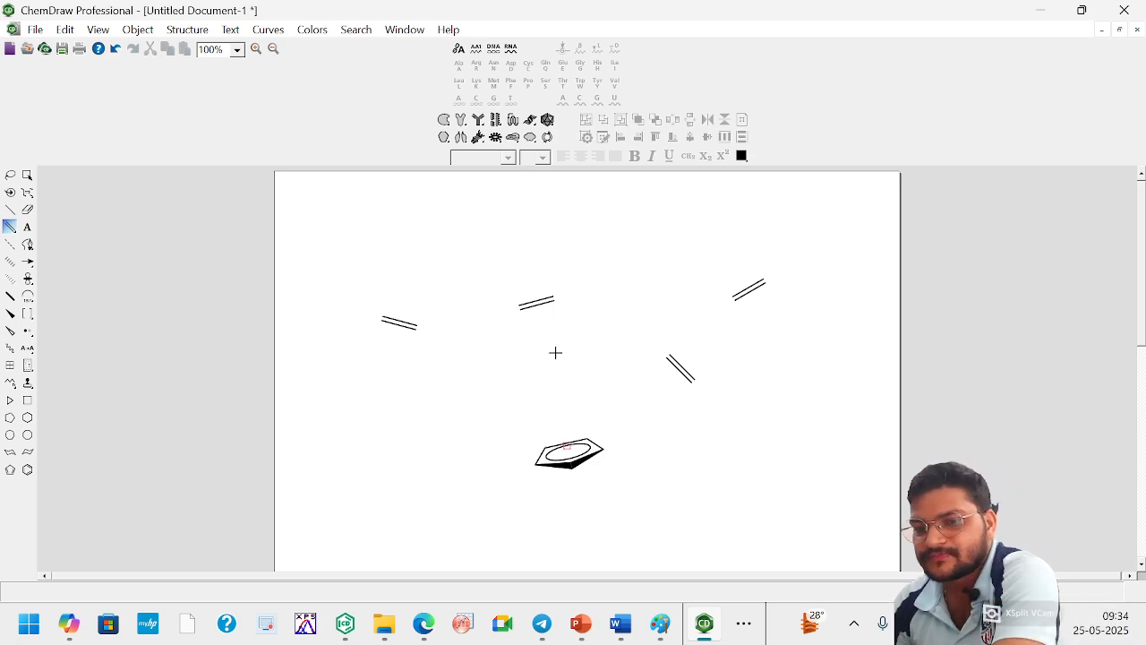
key("ctrl+a")
key("Delete")
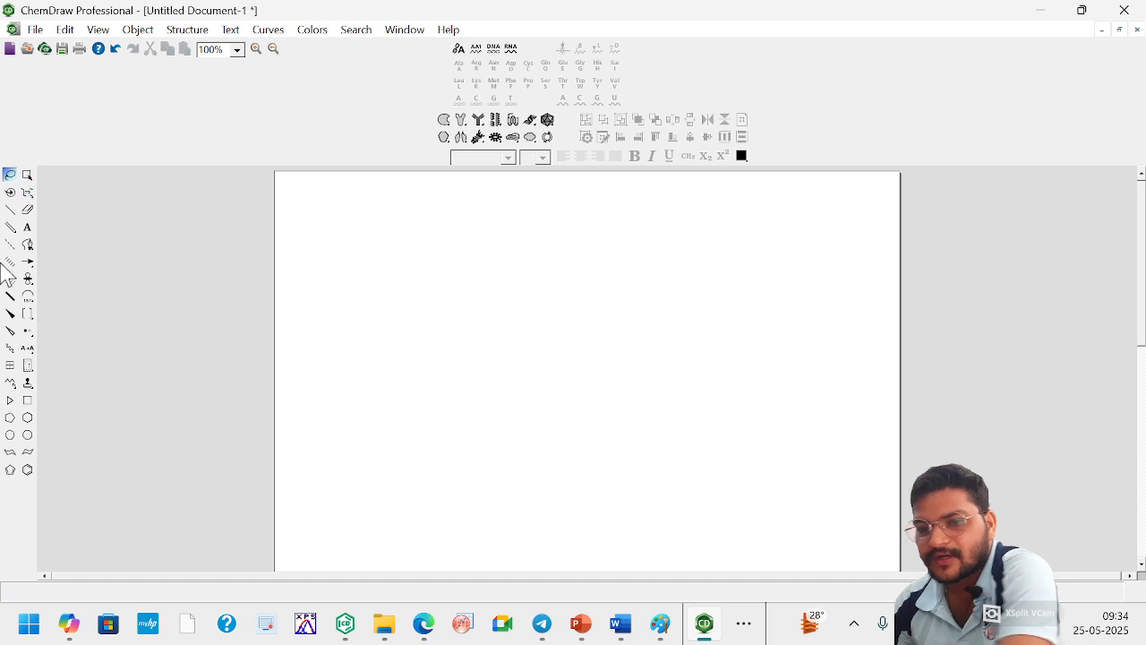
Step: Draw a straight row of five fused benzene rings across the upper half of the page
left_click(27, 469)
left_click(390, 342)
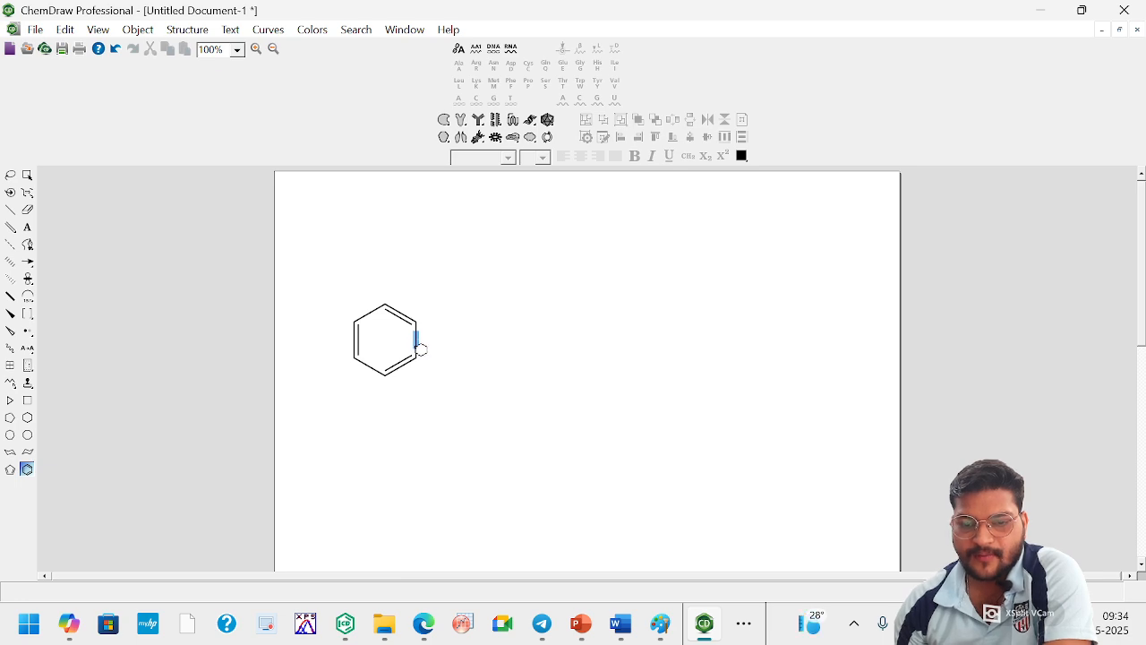
left_click(417, 341)
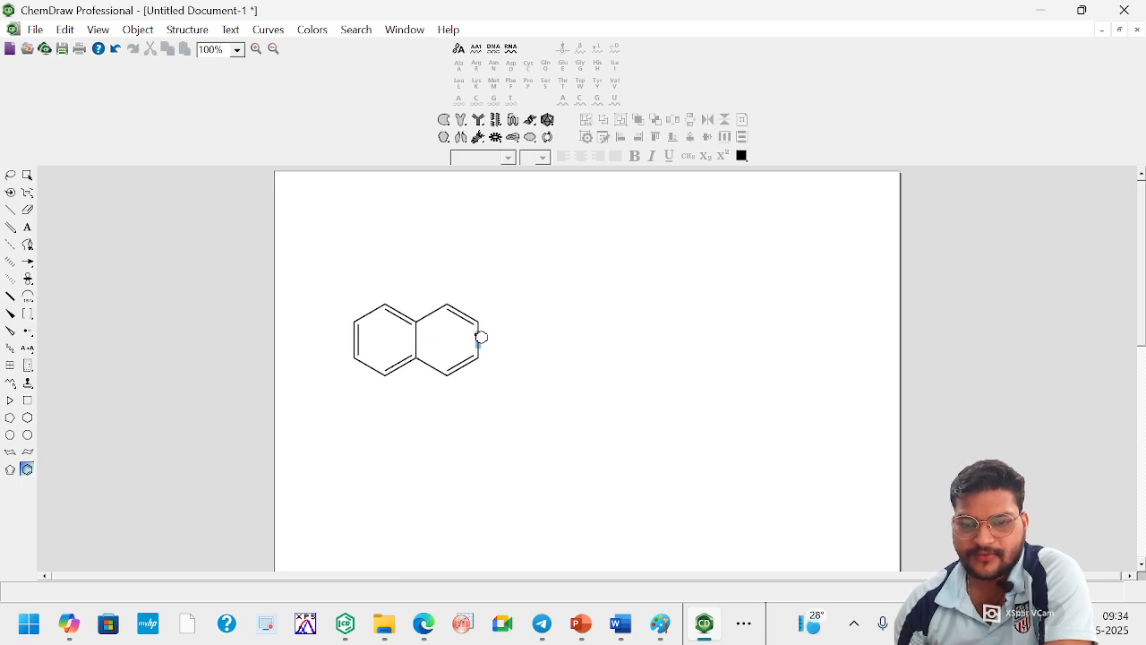
left_click(481, 338)
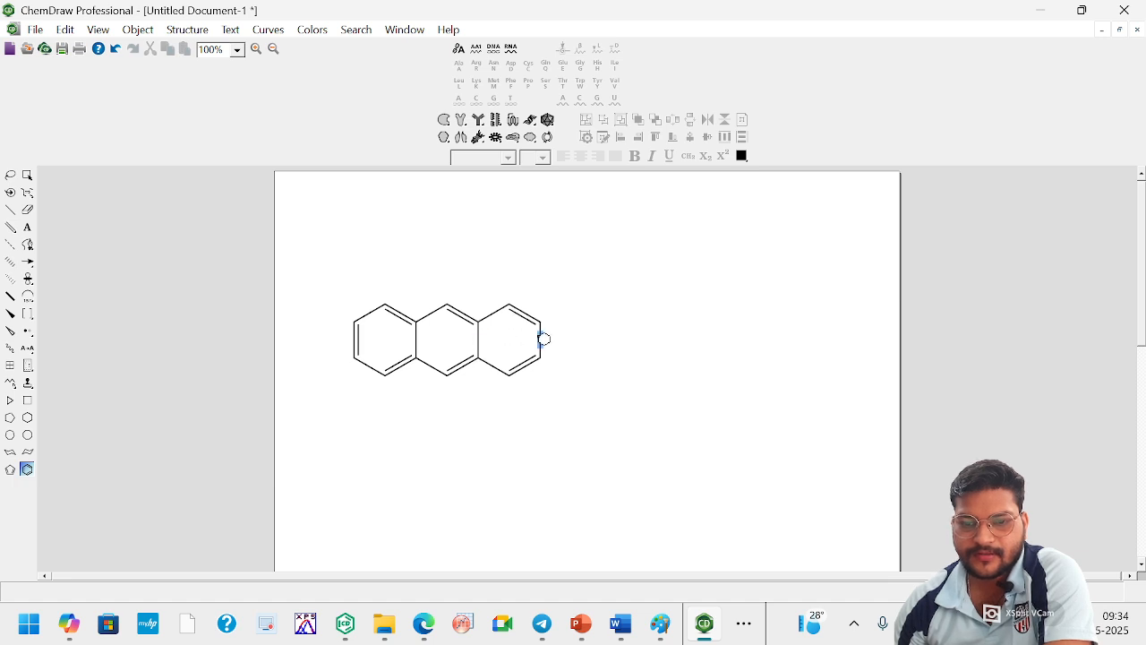
left_click(543, 339)
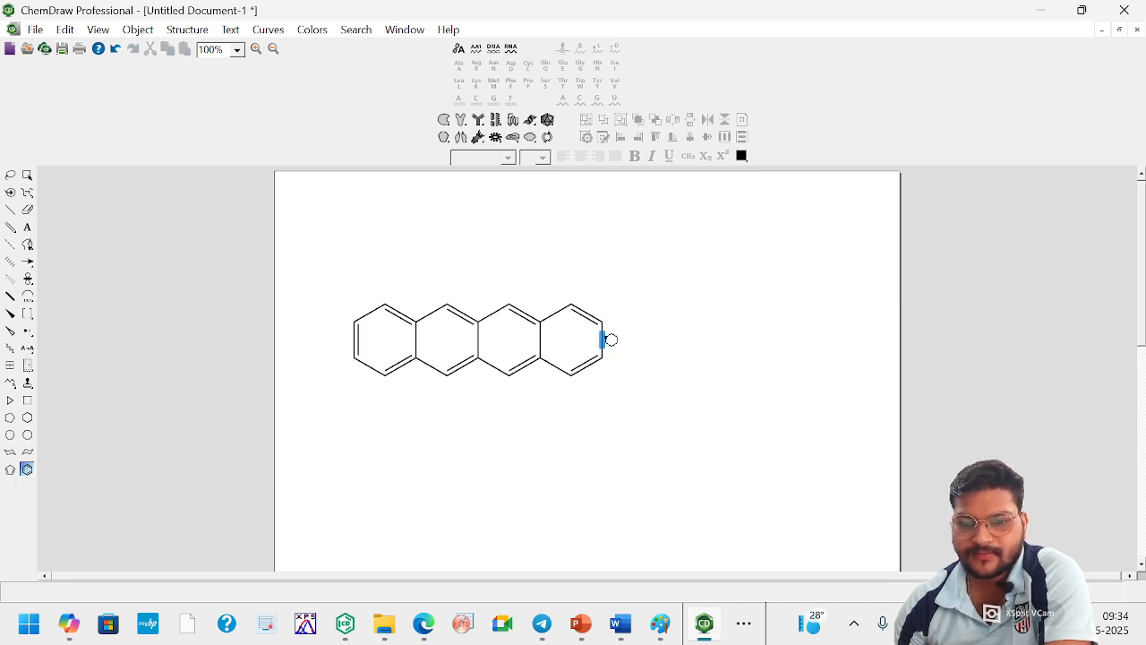
left_click(606, 339)
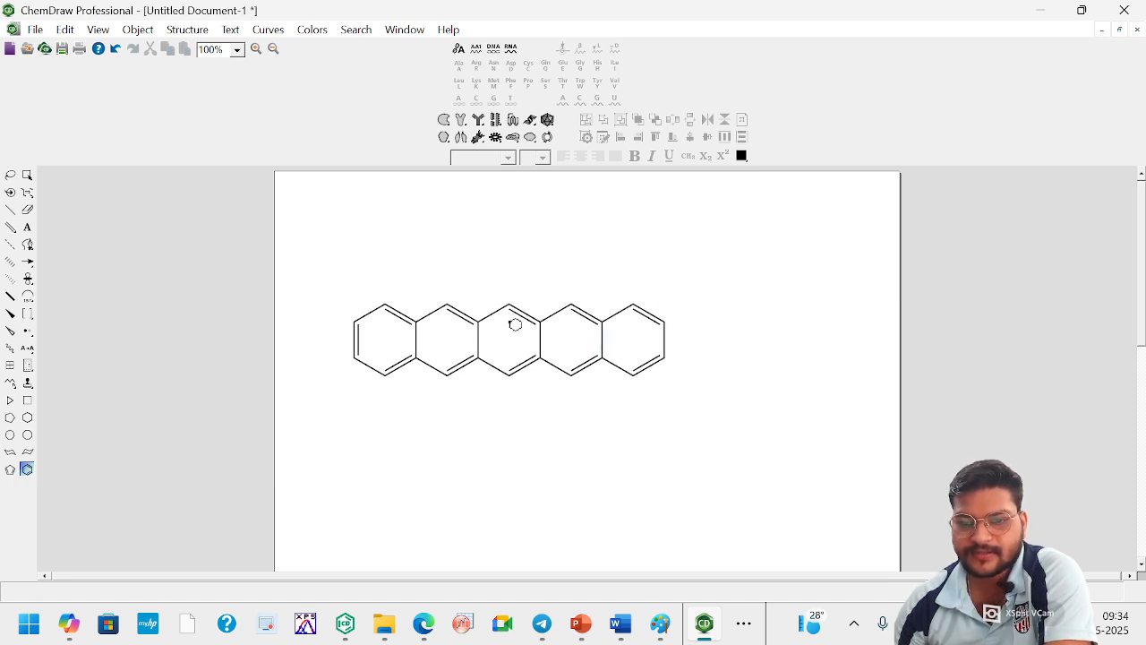
left_click(329, 276)
key("ctrl+z")
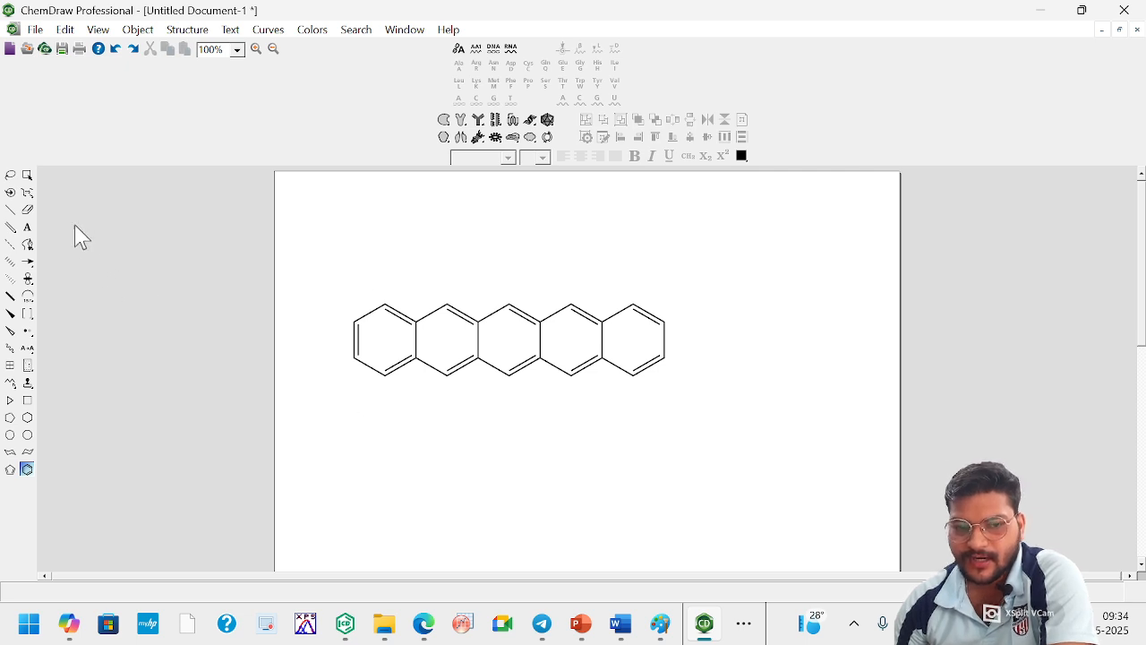
Step: Try to attach an offset copy of the five-ring chain along the original's lower edge using the Lasso tool
left_click(9, 175)
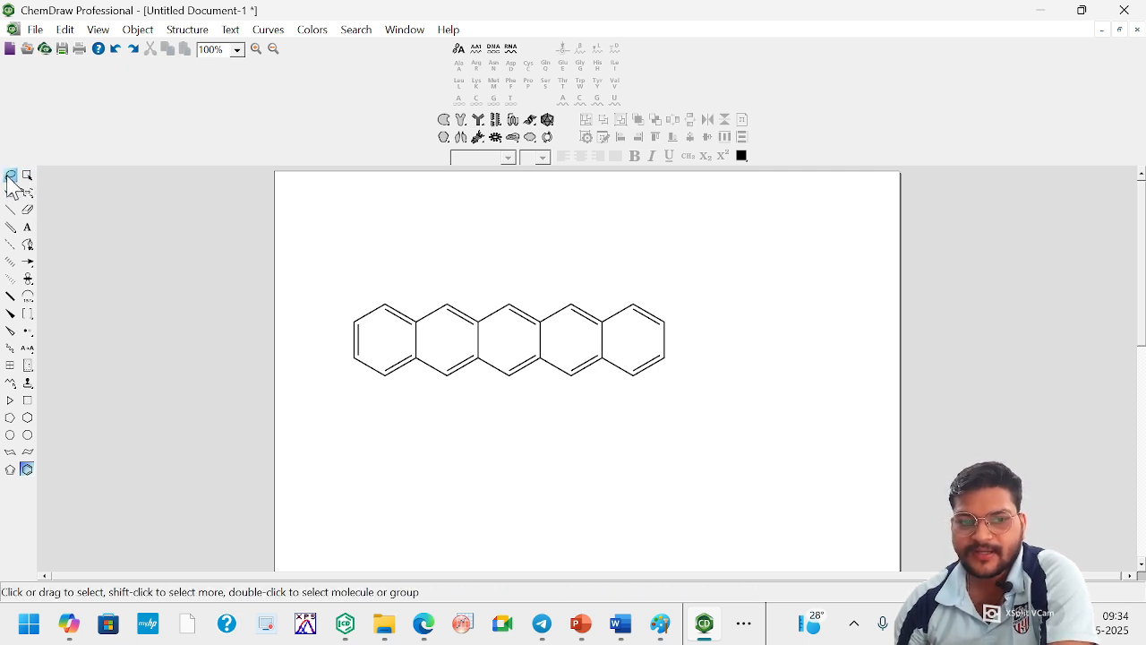
left_click_drag(538, 330, 525, 301)
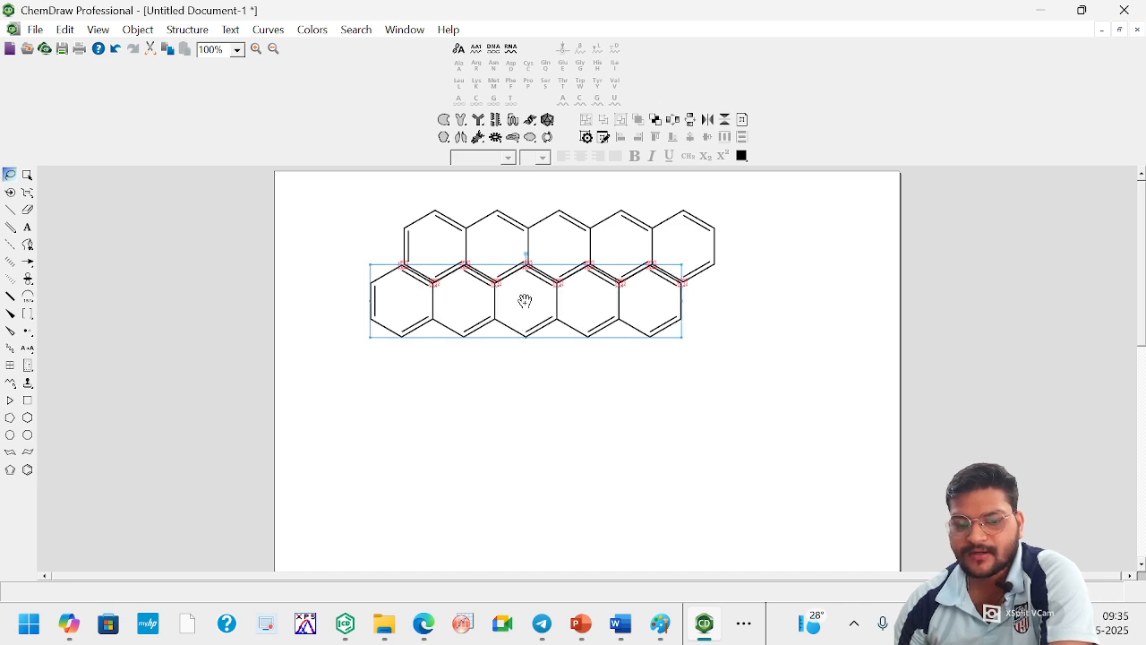
key("ctrl+z")
Step: Delete the entire five-ring chain and undo the deletion
key("ctrl+a")
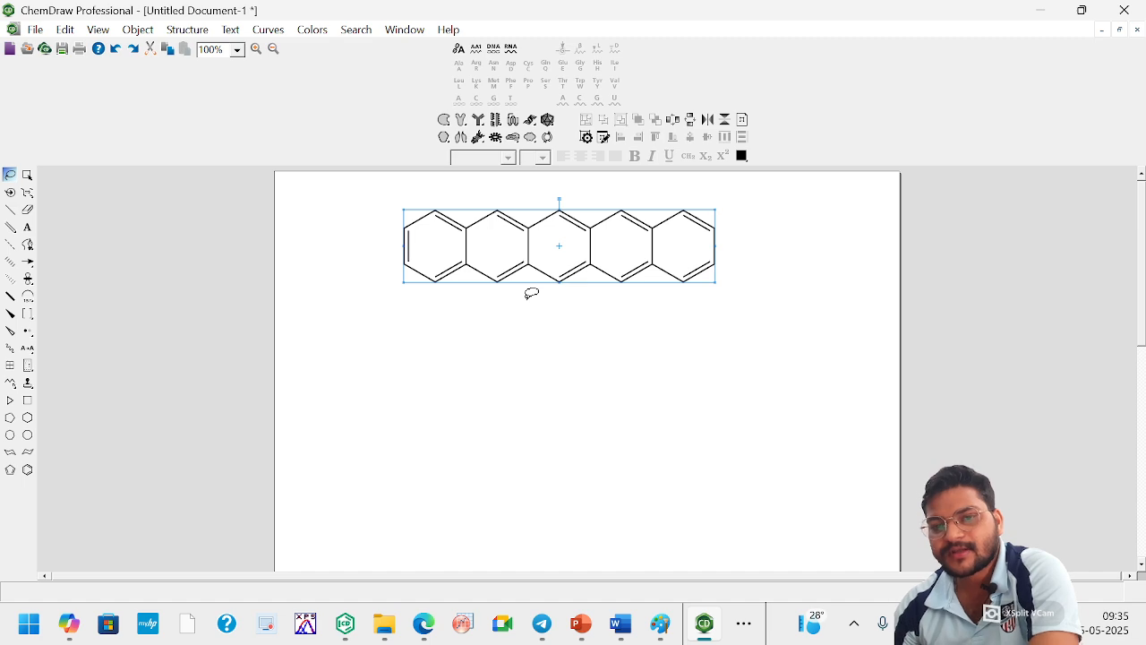
key("Delete")
key("ctrl+z")
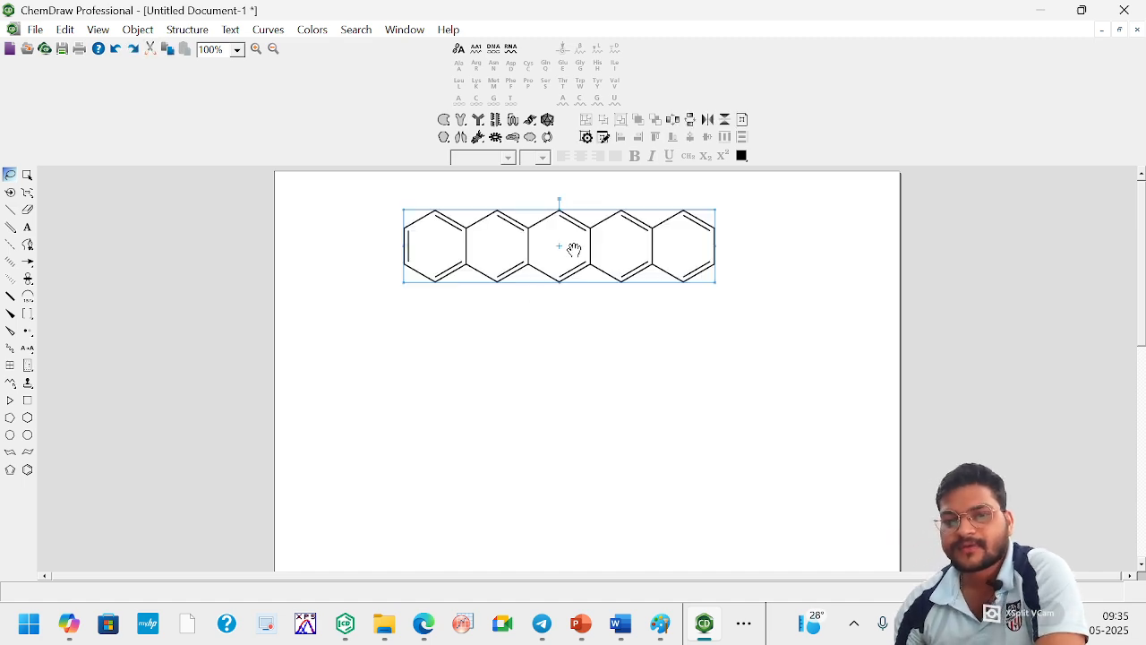
Step: Stack two offset copies of the five-ring chain below the original to form a three-row sheet
left_click_drag(574, 249, 561, 411)
left_click(602, 343)
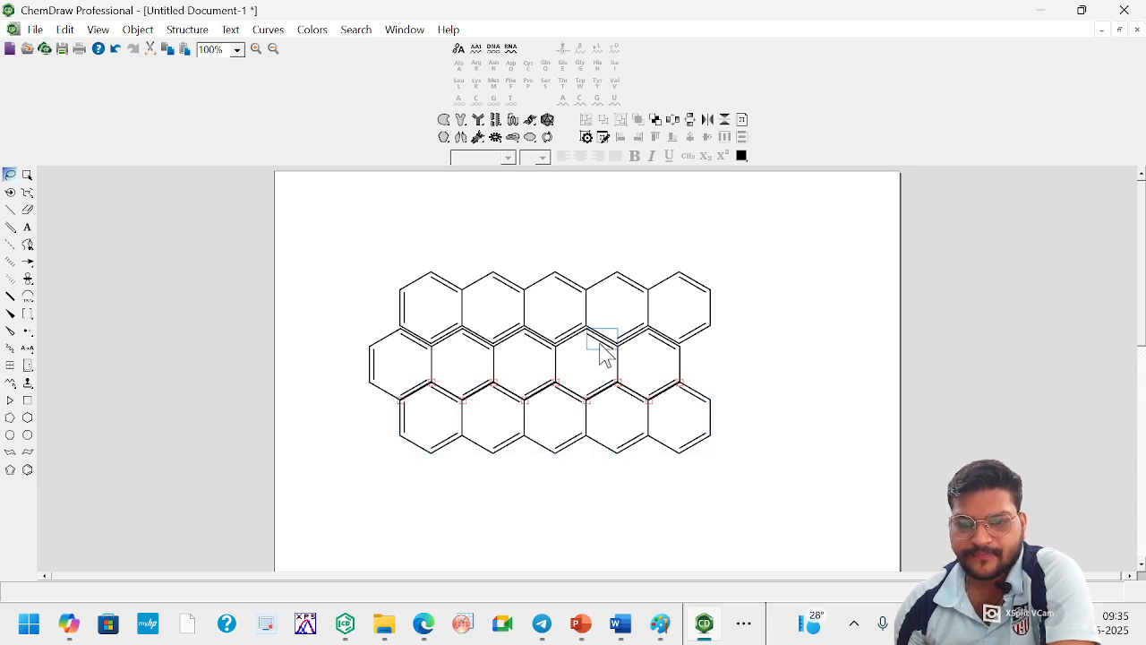
scroll(603, 338, "up", 2)
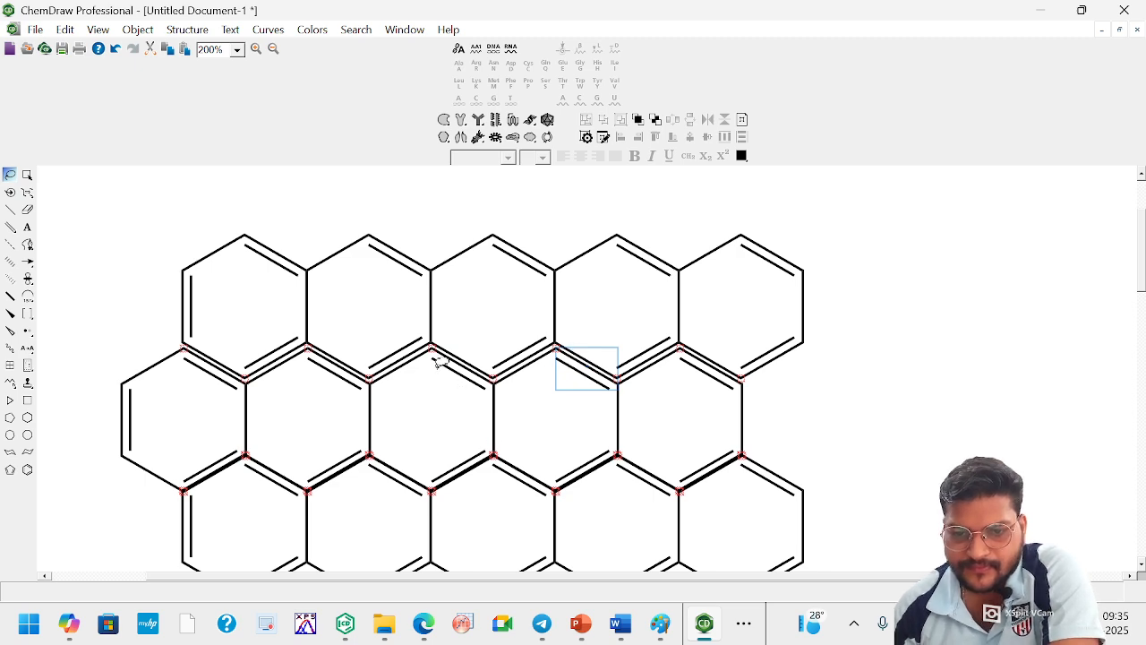
scroll(440, 371, "down", 2)
Step: Undo the two stacked copies and delete the remaining five-ring chain from the page
key("ctrl+z")
key("ctrl+z")
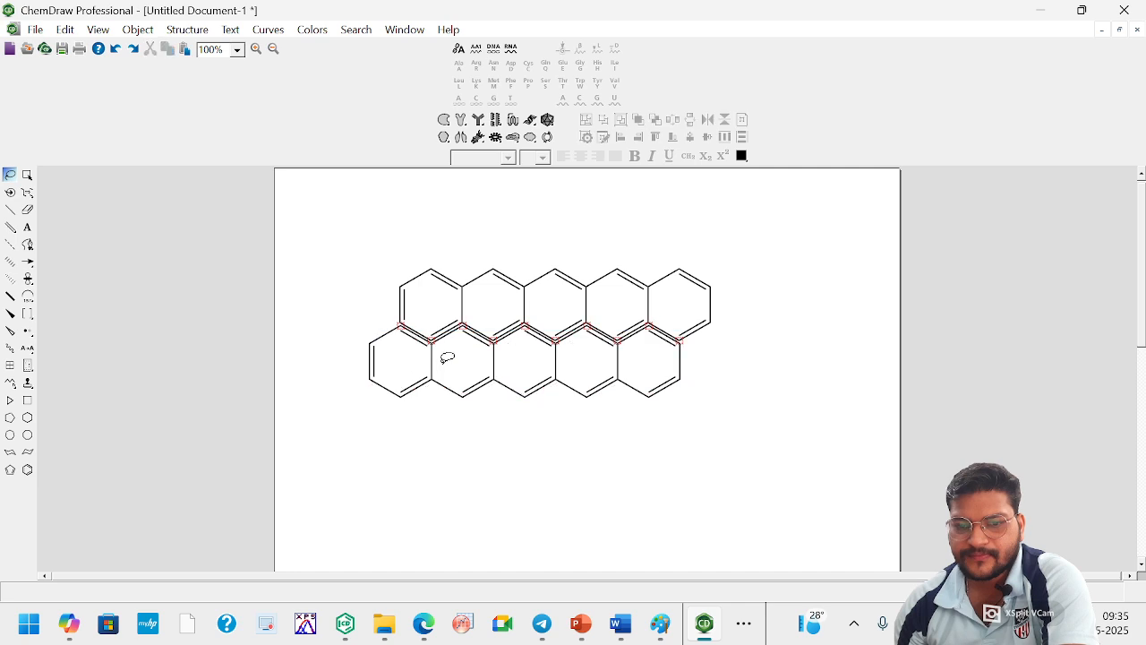
key("ctrl+z")
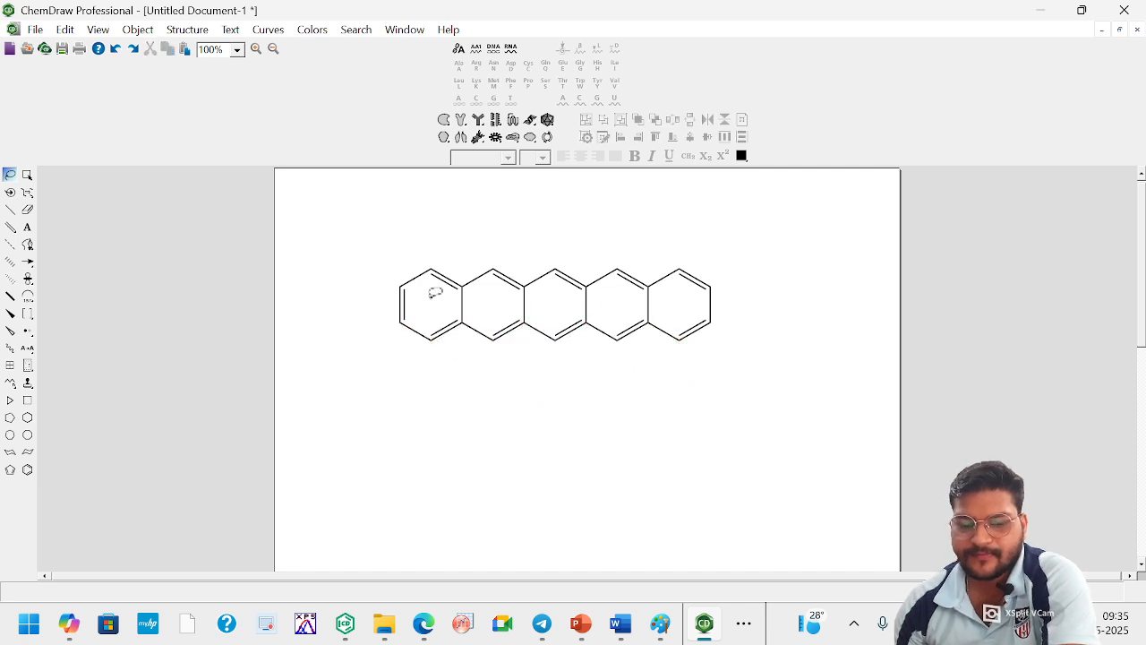
key("ctrl+a")
key("Delete")
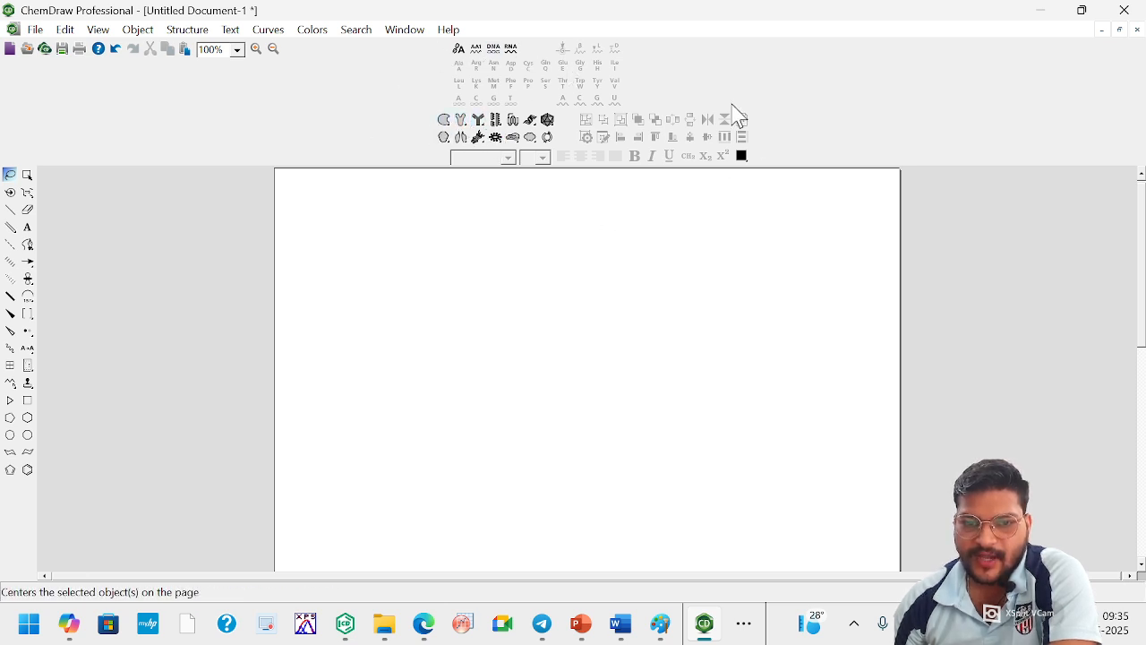
Step: Draw three benzene rings fused in a straight row at the page's middle left
left_click(27, 469)
left_click(405, 399)
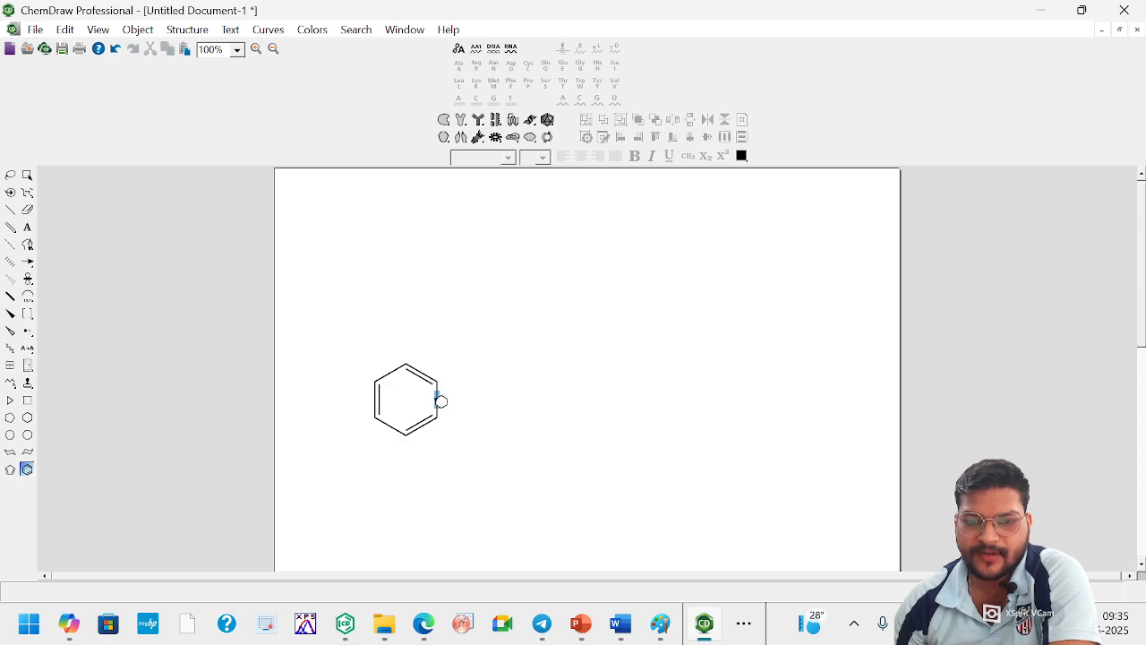
left_click(445, 402)
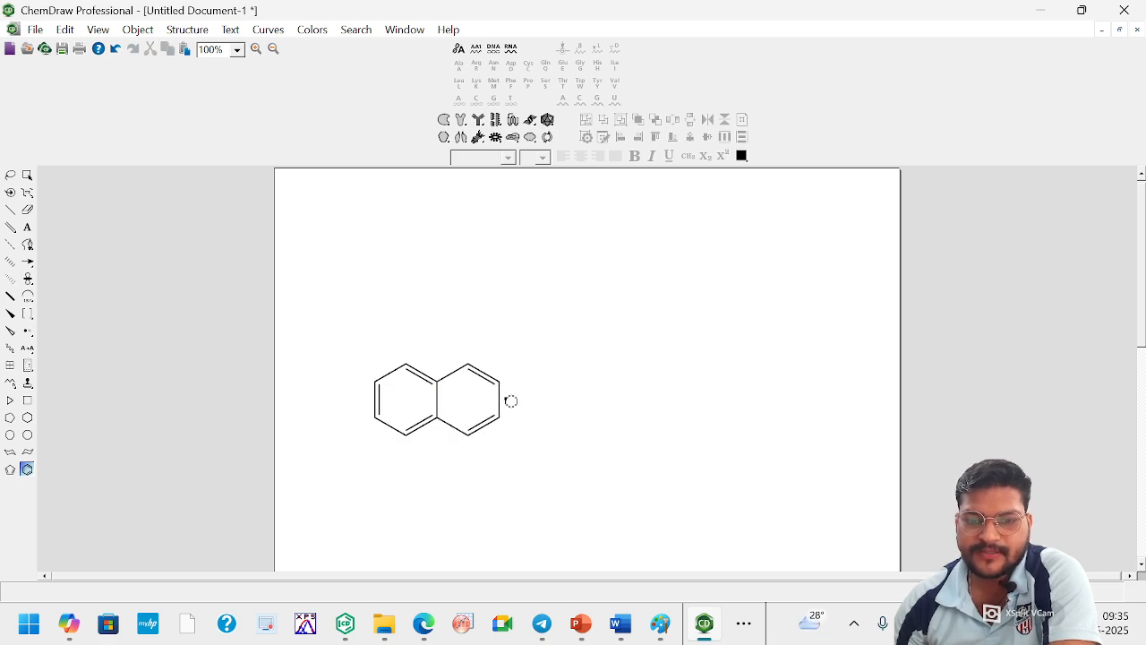
left_click(506, 401)
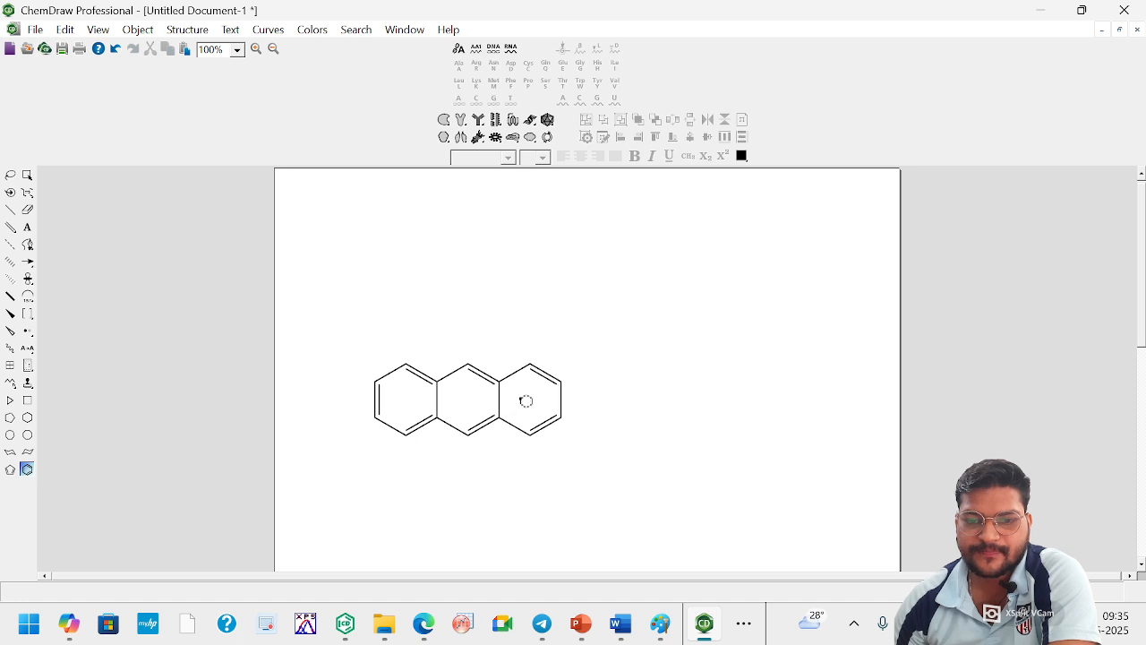
Step: Save the drawing in Documents as untitled in ChemDraw (*.cdx) format, replacing the existing file
left_click(36, 31)
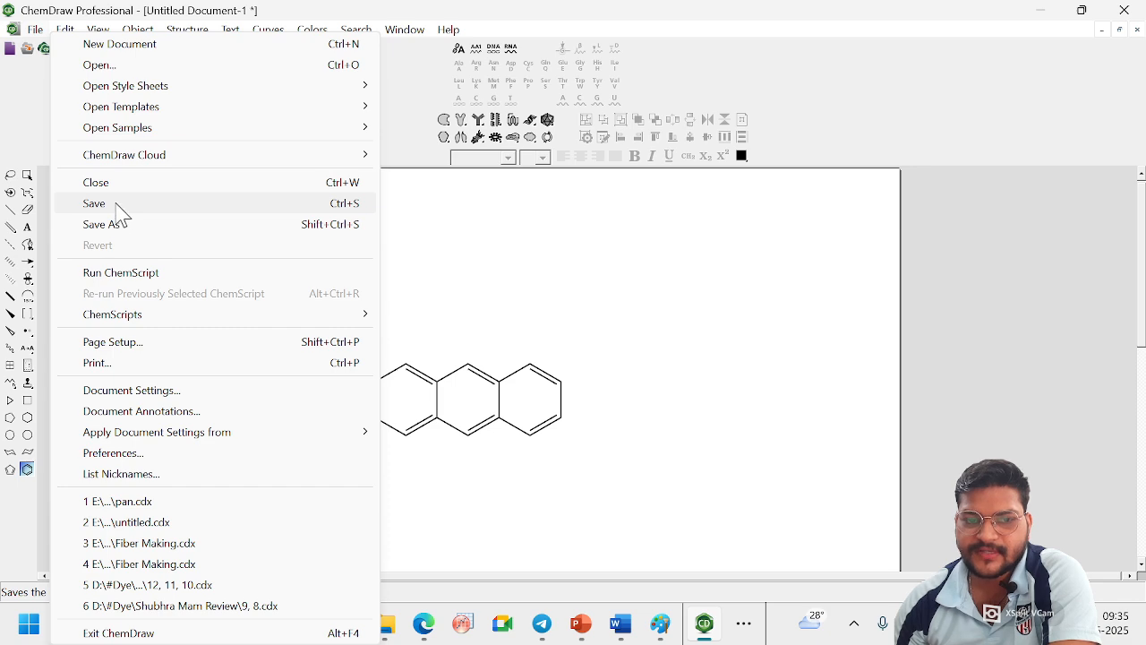
left_click(116, 204)
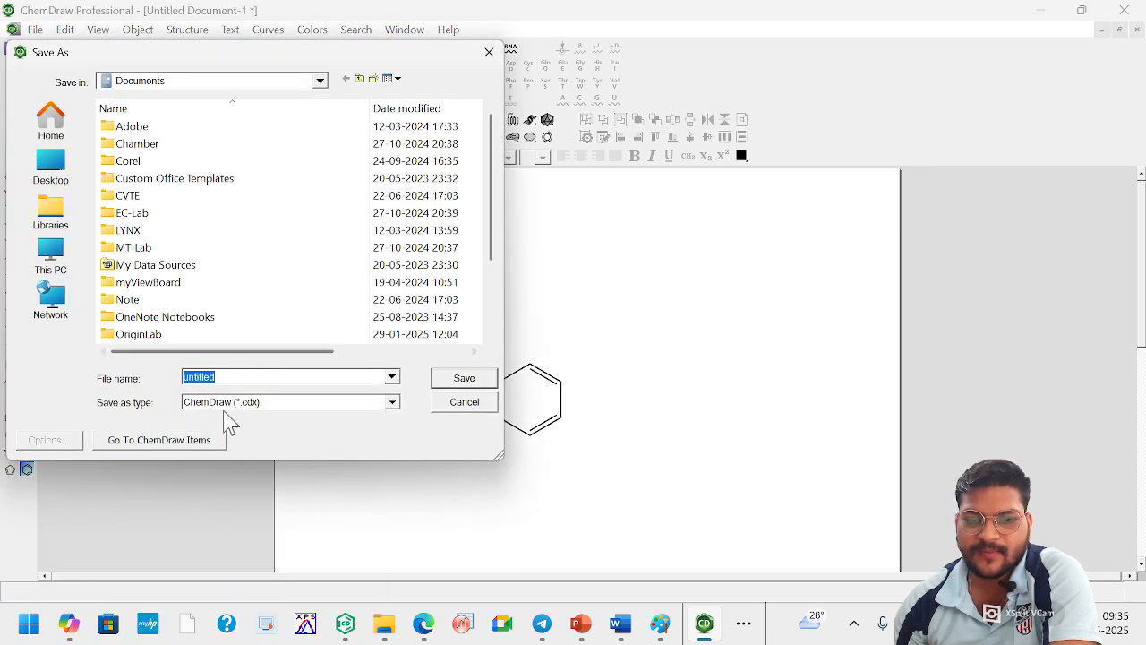
left_click(399, 404)
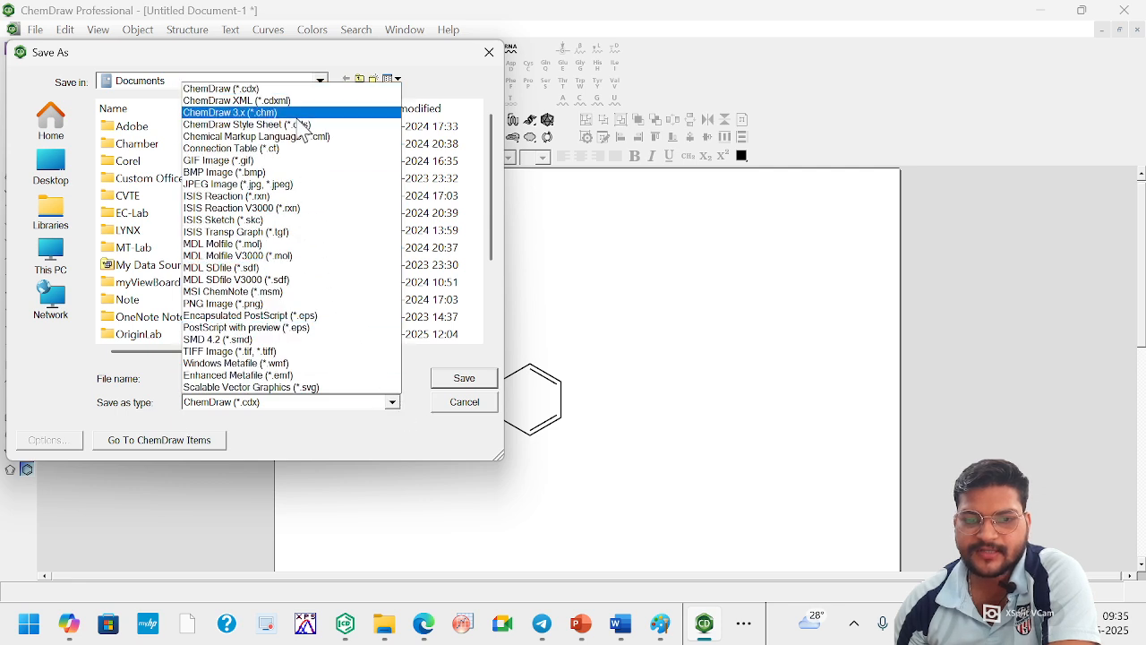
left_click(334, 520)
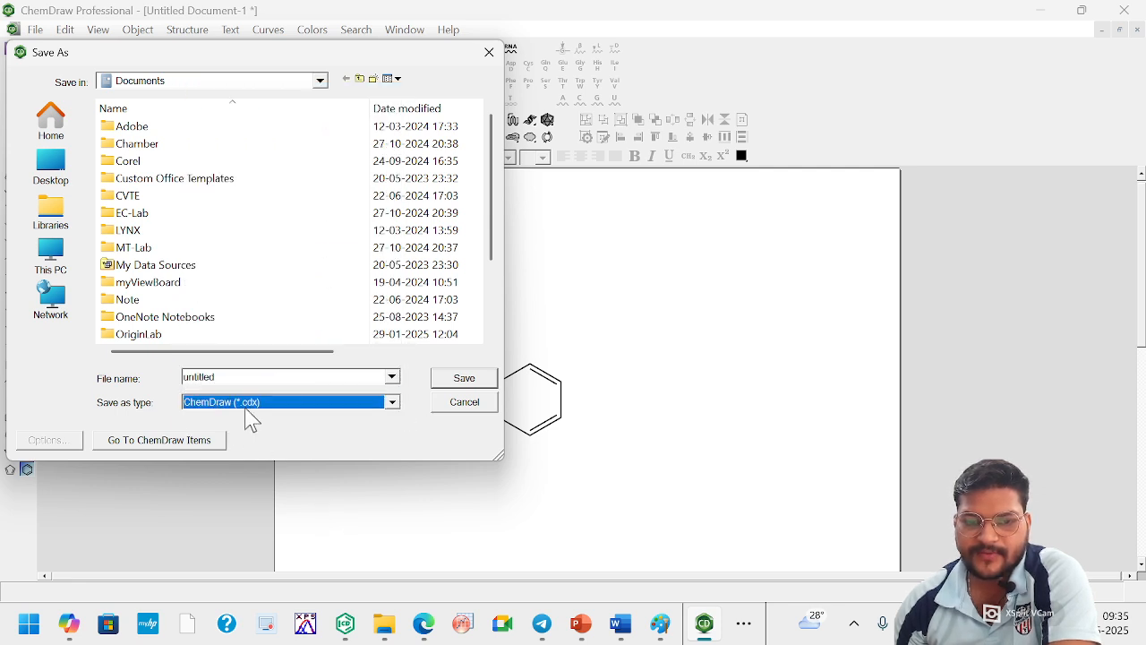
left_click(459, 378)
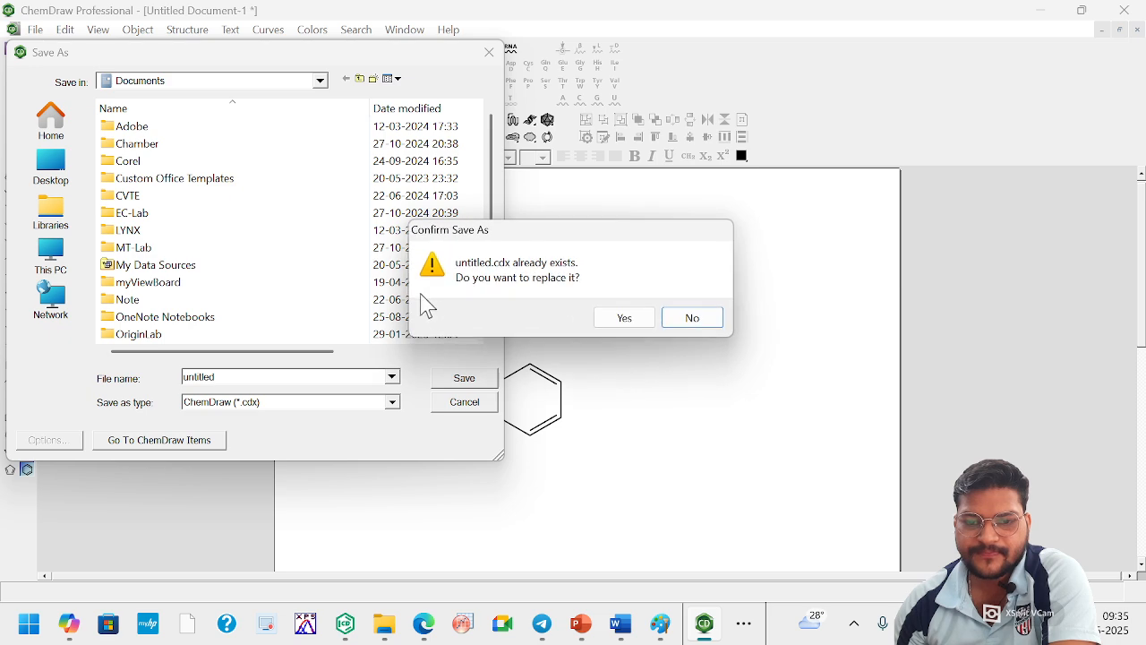
left_click(624, 319)
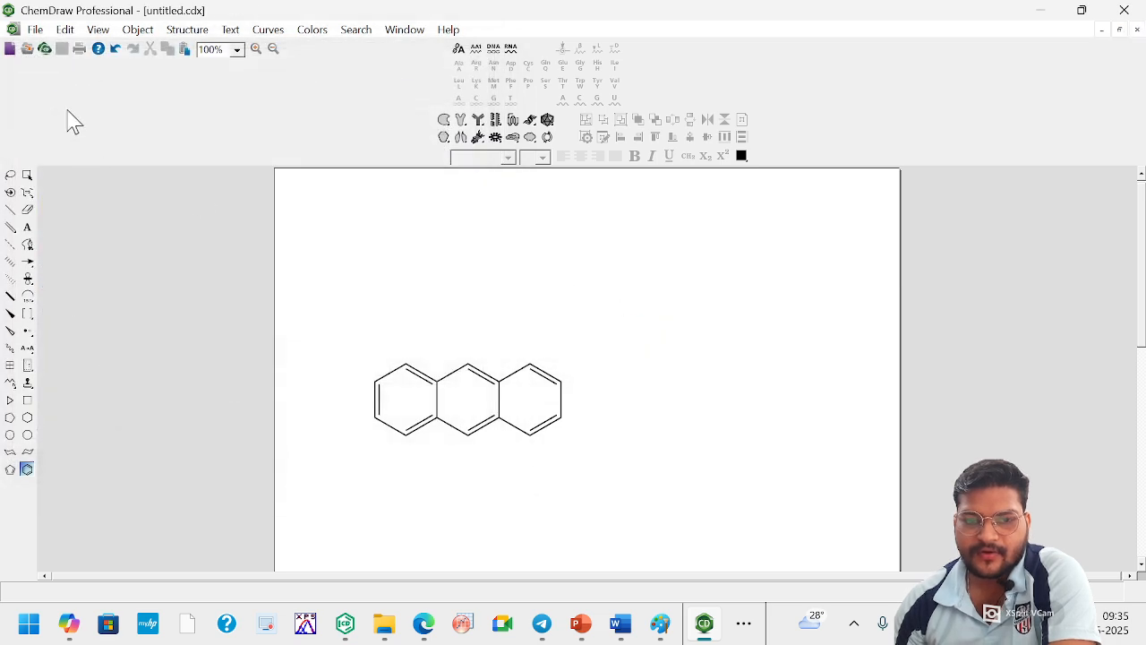
Step: Save a copy of the drawing as the JPEG image untitled.jpg in the All software folder on New Volume (E:)
left_click(36, 29)
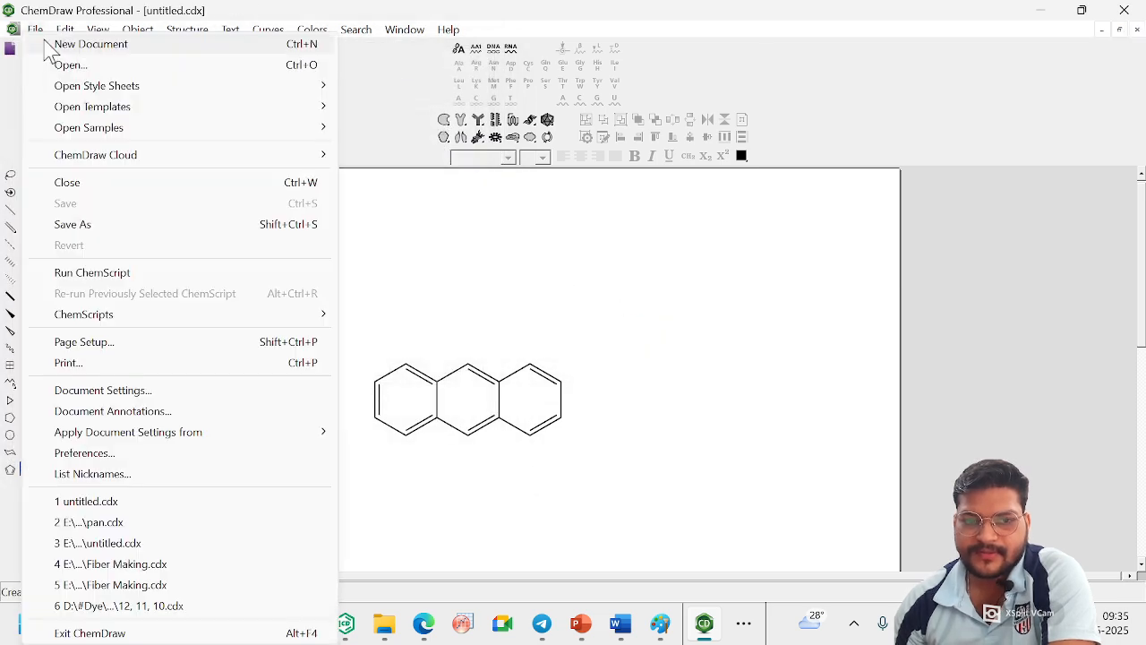
left_click(98, 225)
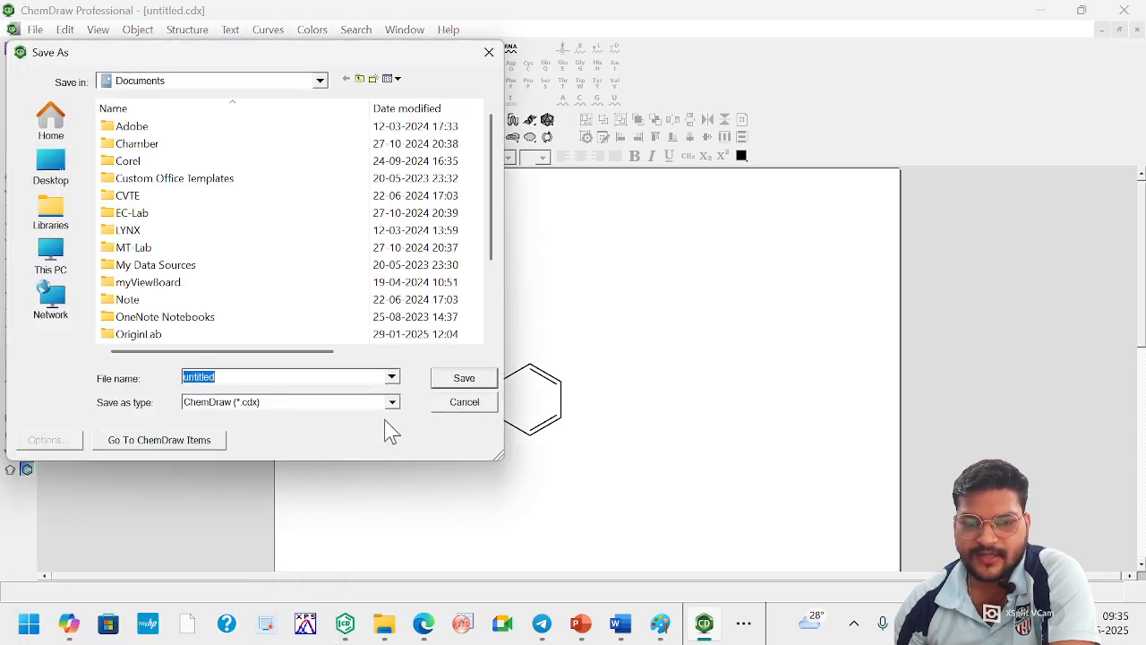
left_click(392, 405)
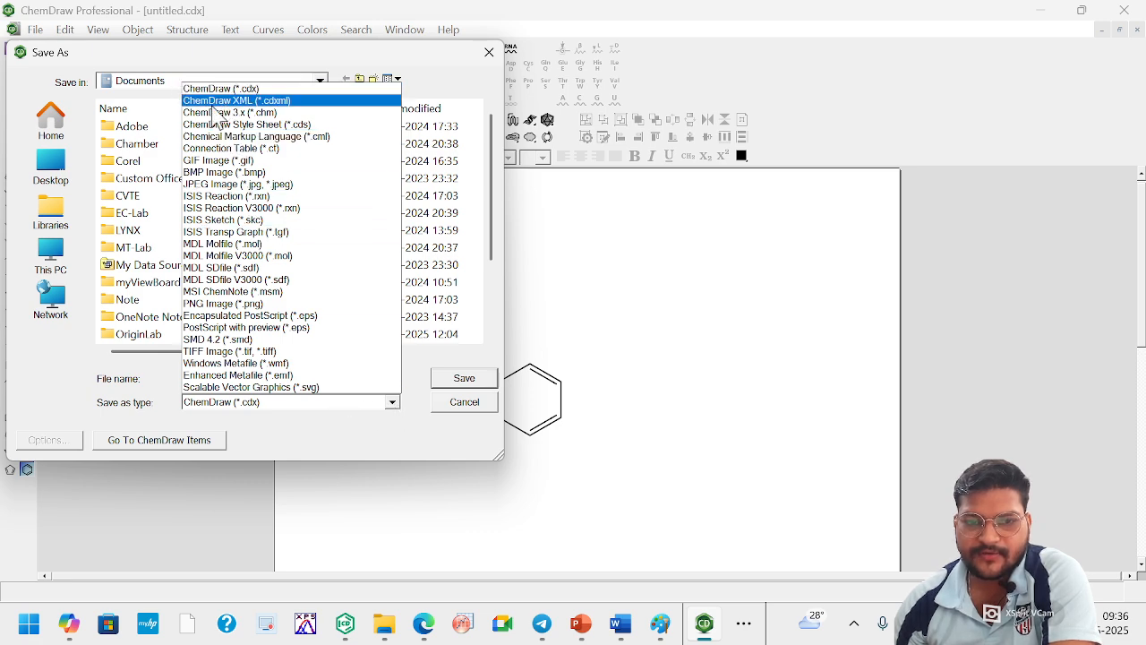
left_click(205, 185)
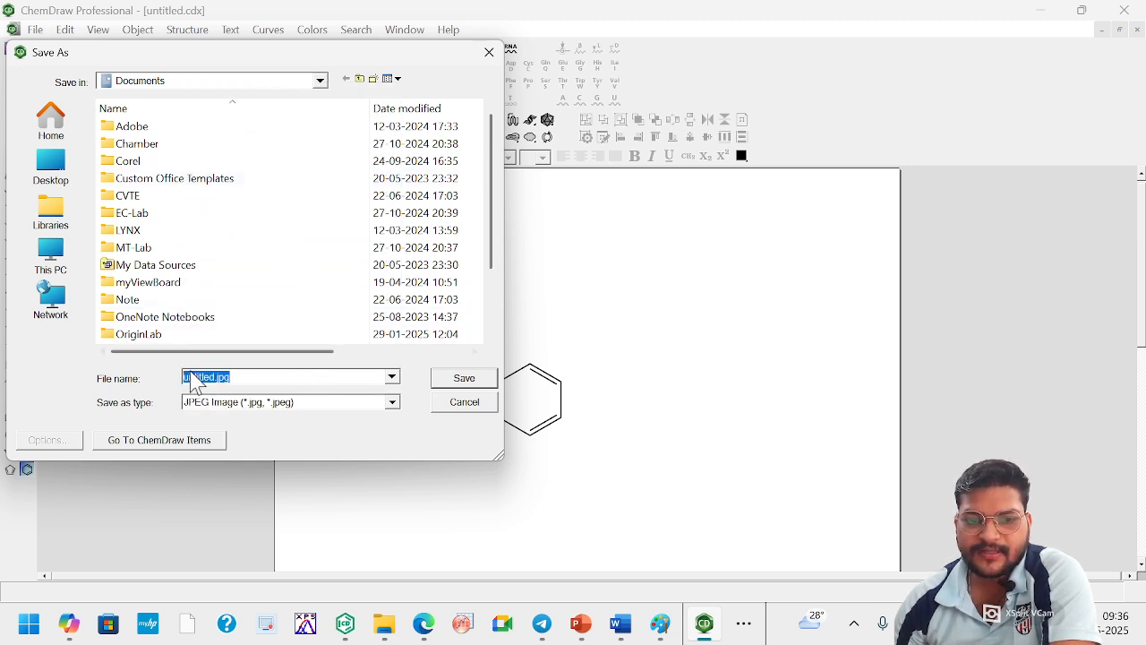
left_click(71, 252)
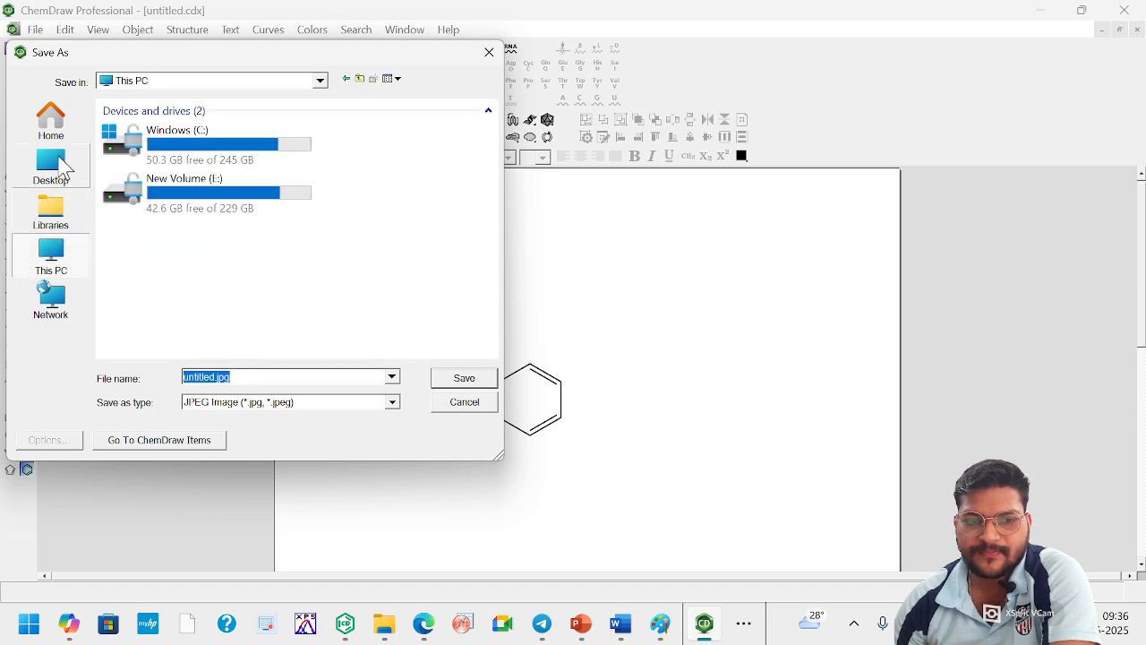
double_click(209, 199)
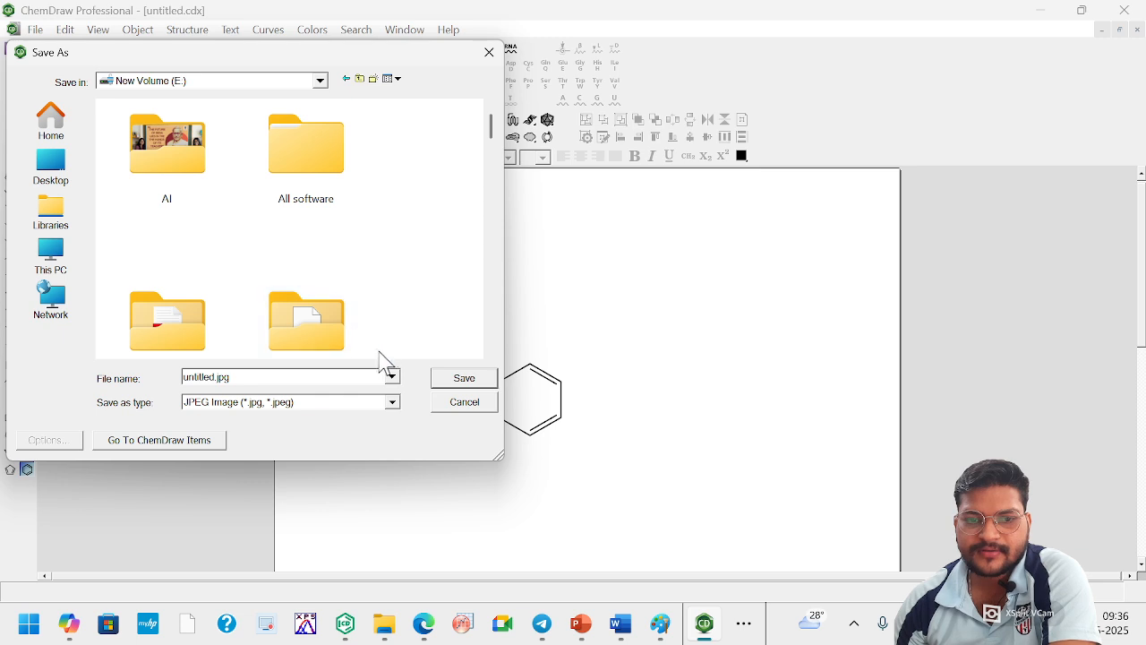
double_click(313, 164)
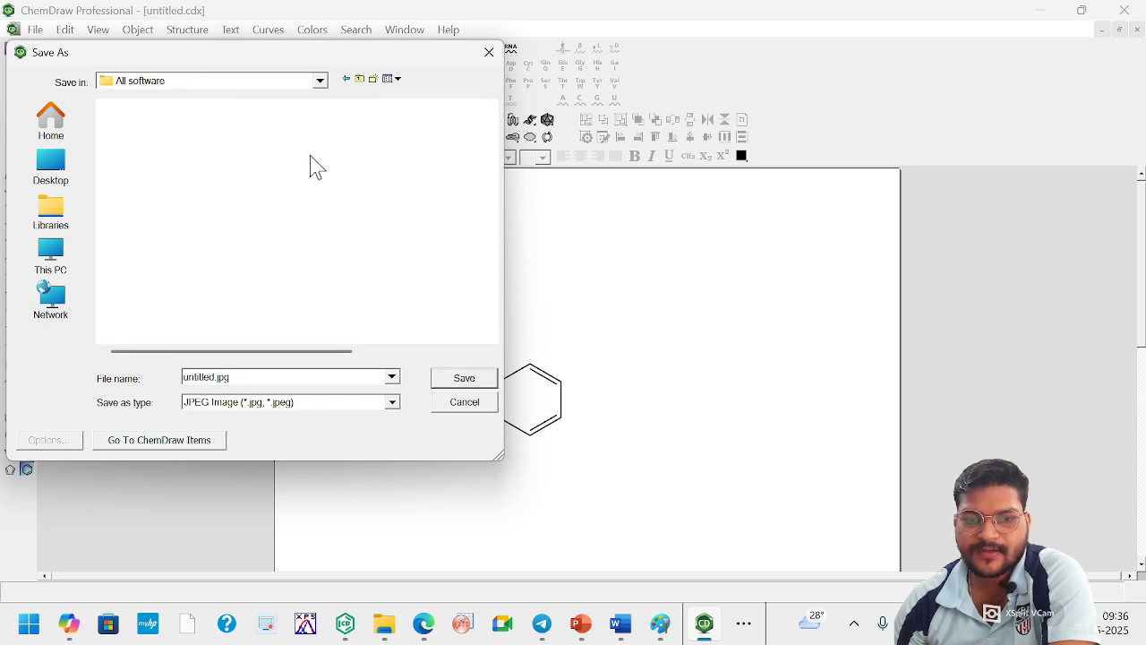
left_click(464, 377)
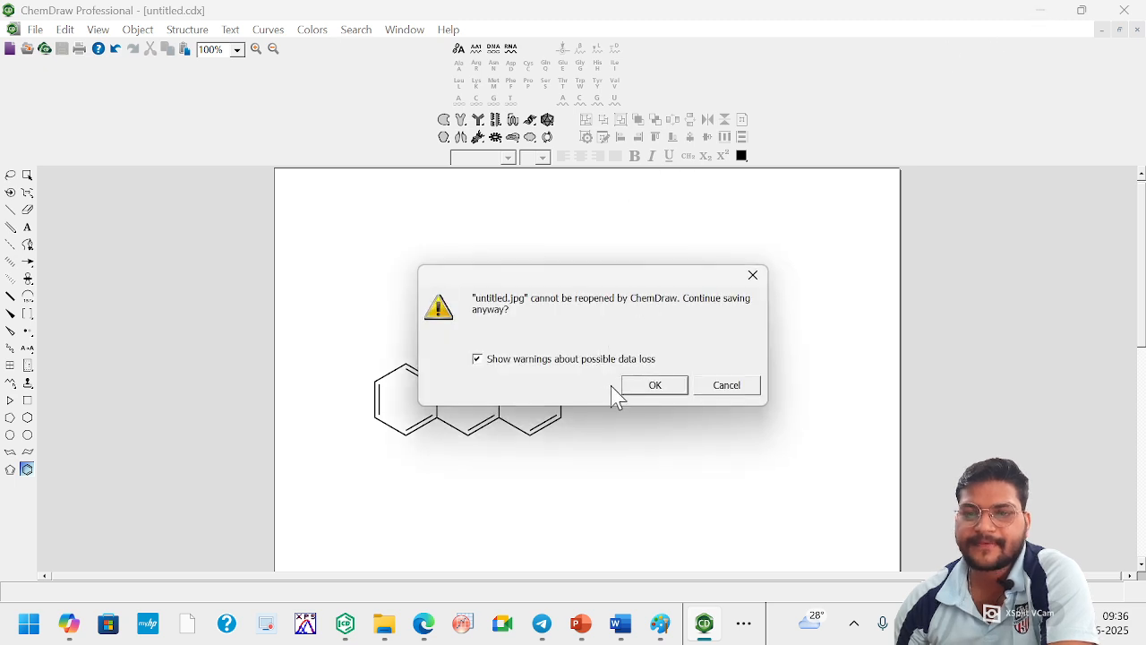
left_click(627, 386)
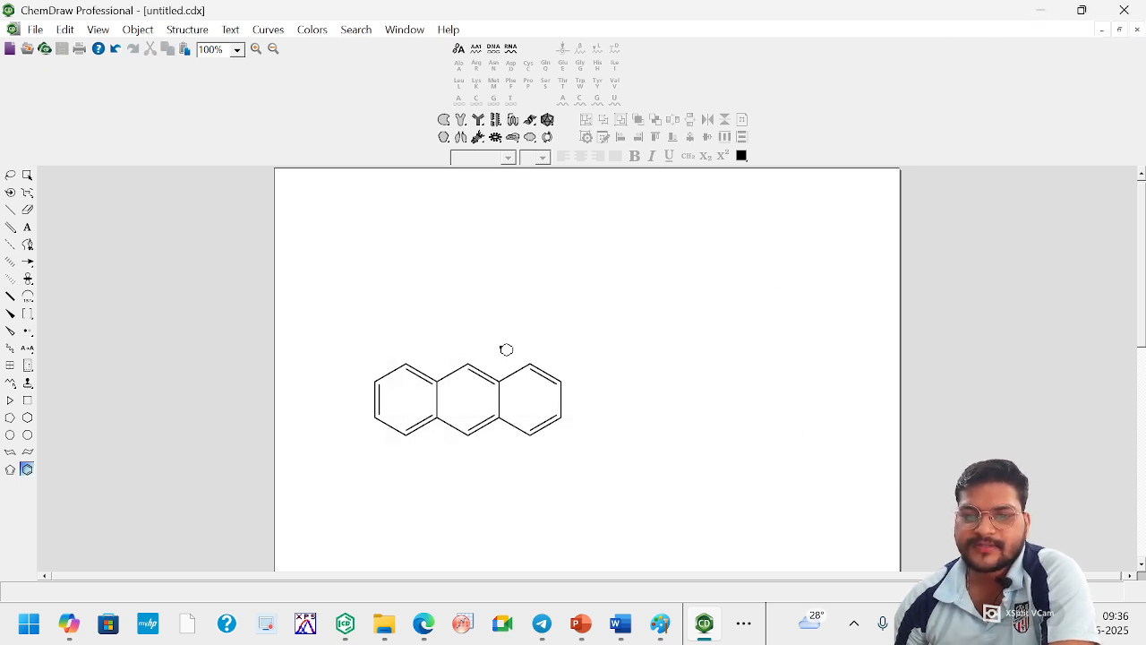
Step: Undo the stray ring placement beside the three fused benzene rings
left_click(335, 336)
key("ctrl+z")
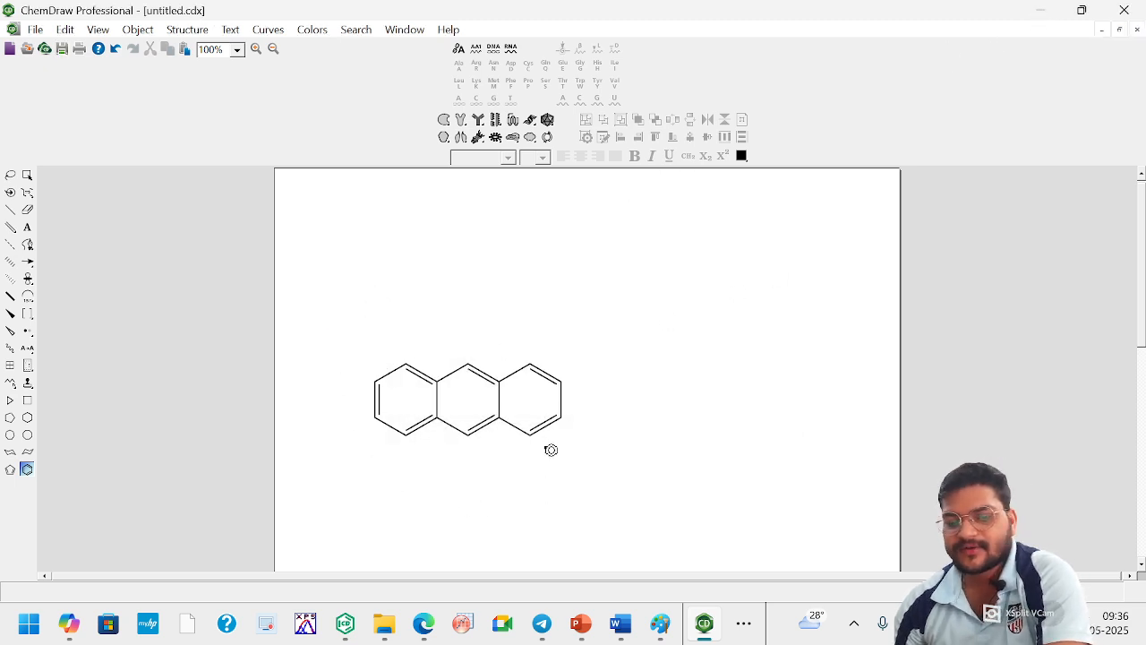
Step: Minimize the ChemDraw, PowerPoint and OBS windows and refresh the desktop
left_click(1040, 12)
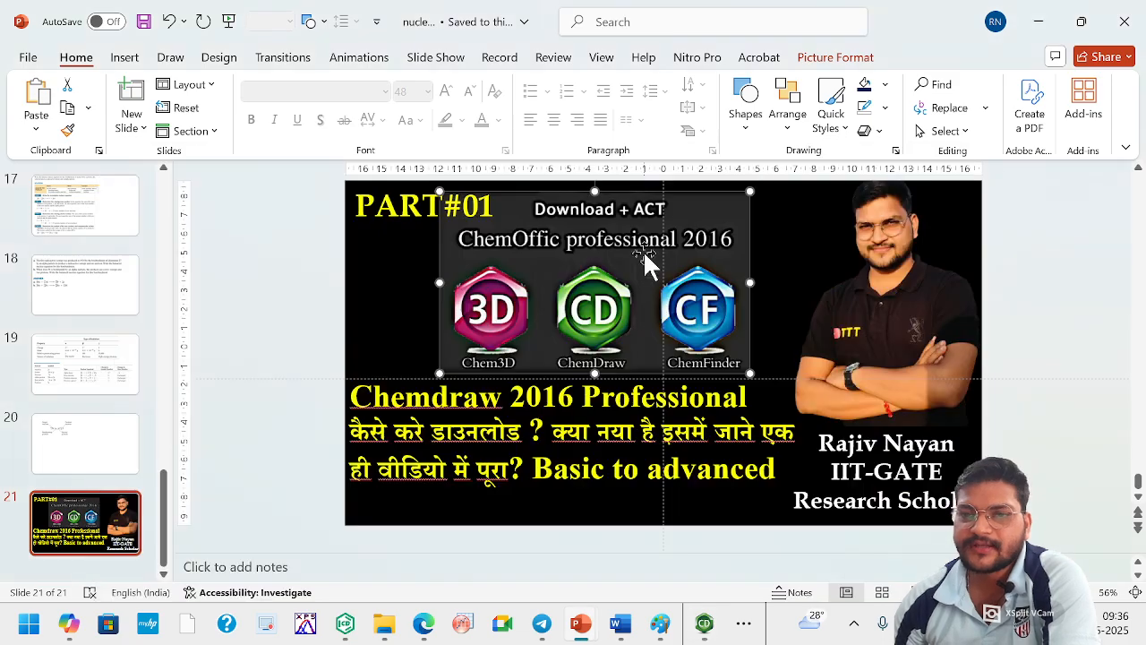
left_click(1037, 18)
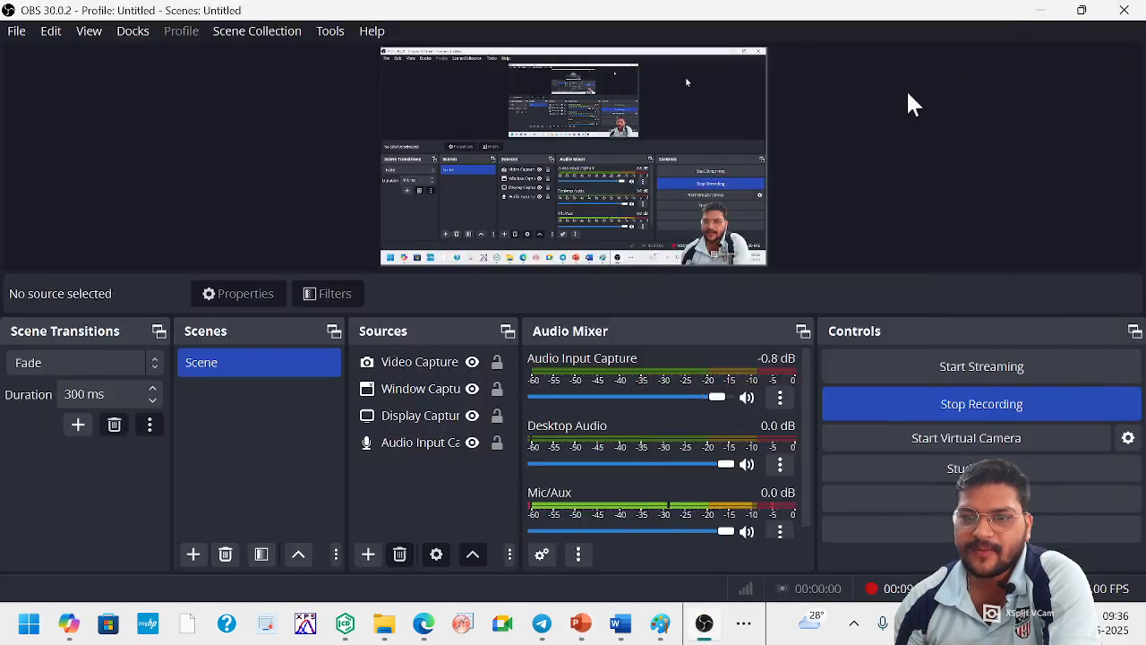
left_click(1037, 11)
right_click(857, 167)
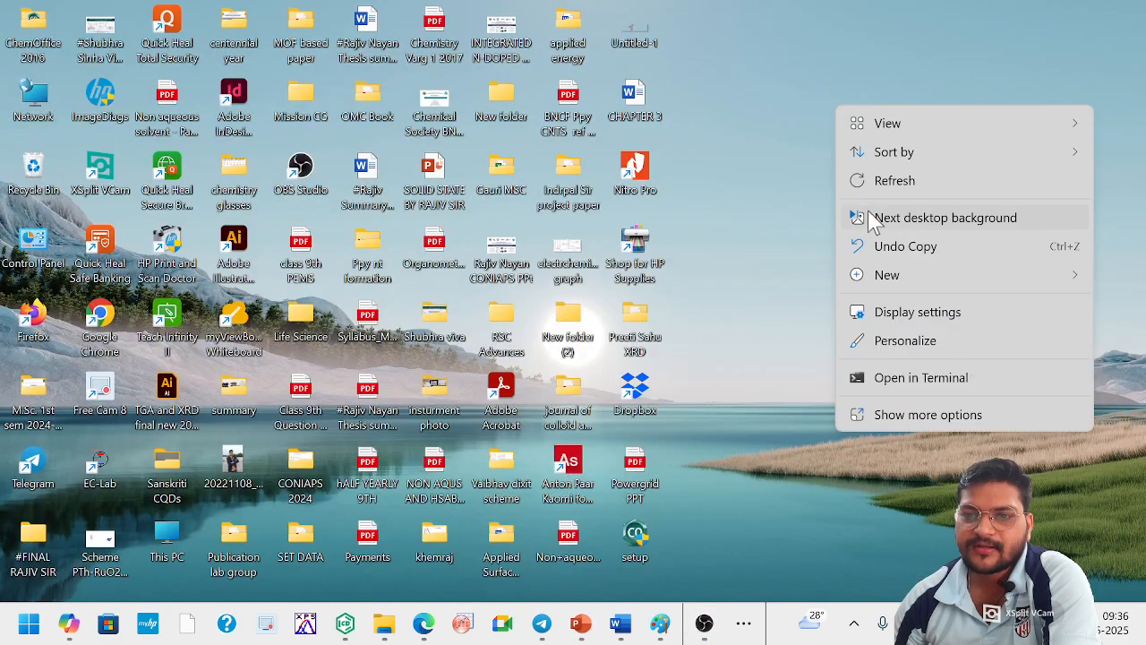
left_click(866, 172)
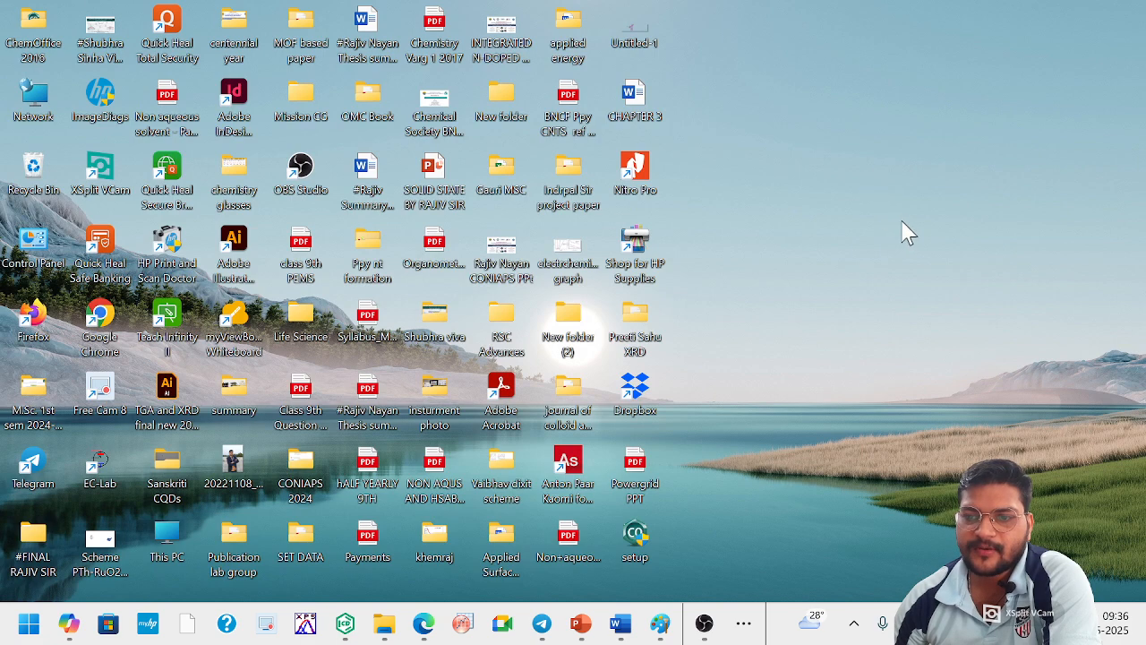
right_click(867, 169)
left_click(905, 244)
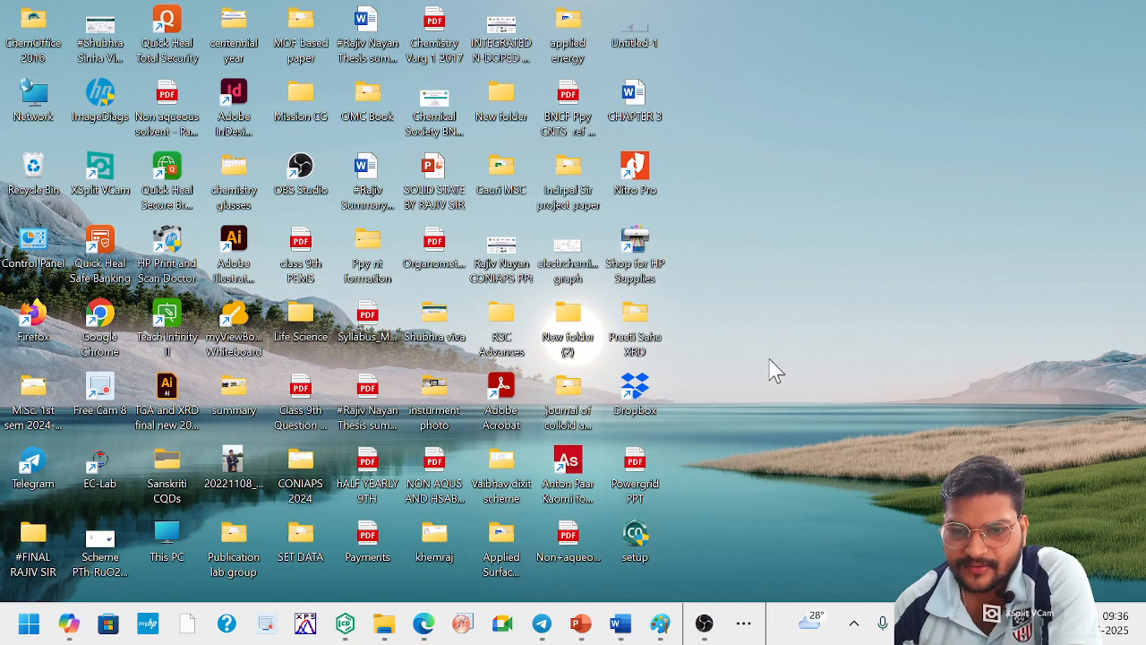
Step: Open the serial-number text file in the desktop's ChemOffice 2016 folder and move its window below the file list
double_click(30, 39)
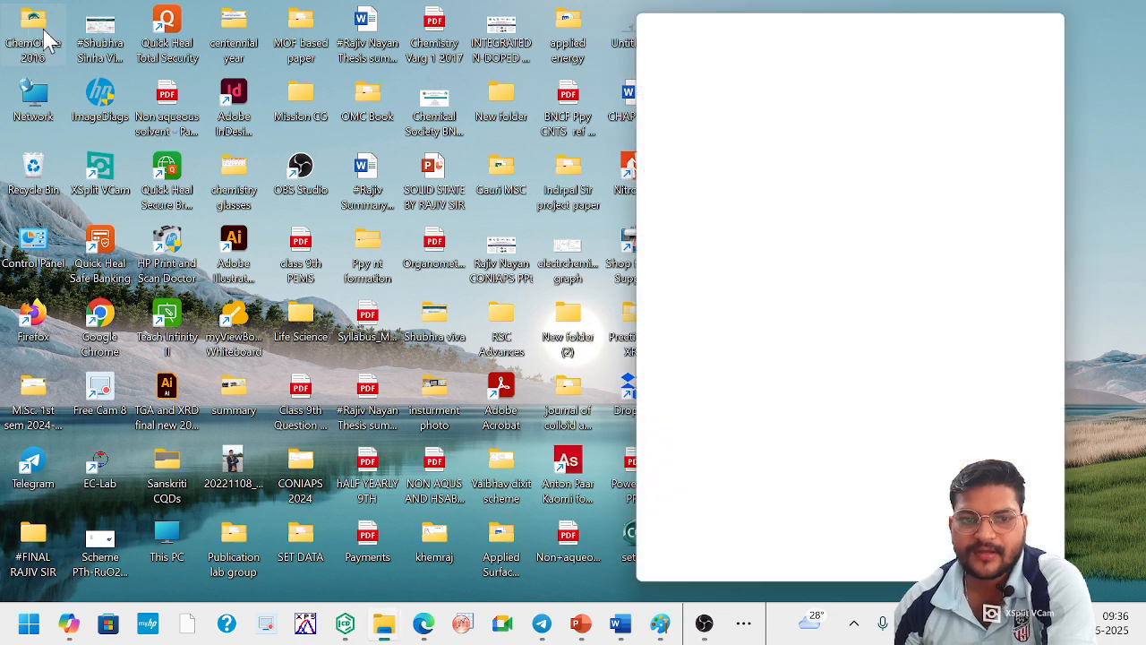
left_click(1012, 13)
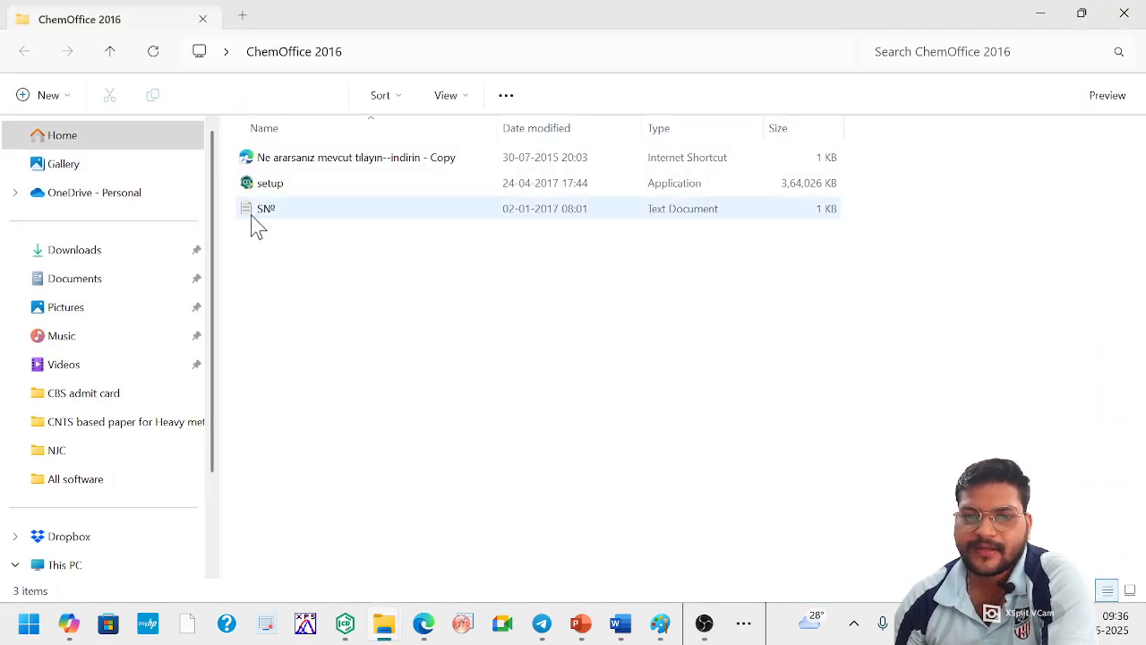
left_click(302, 221)
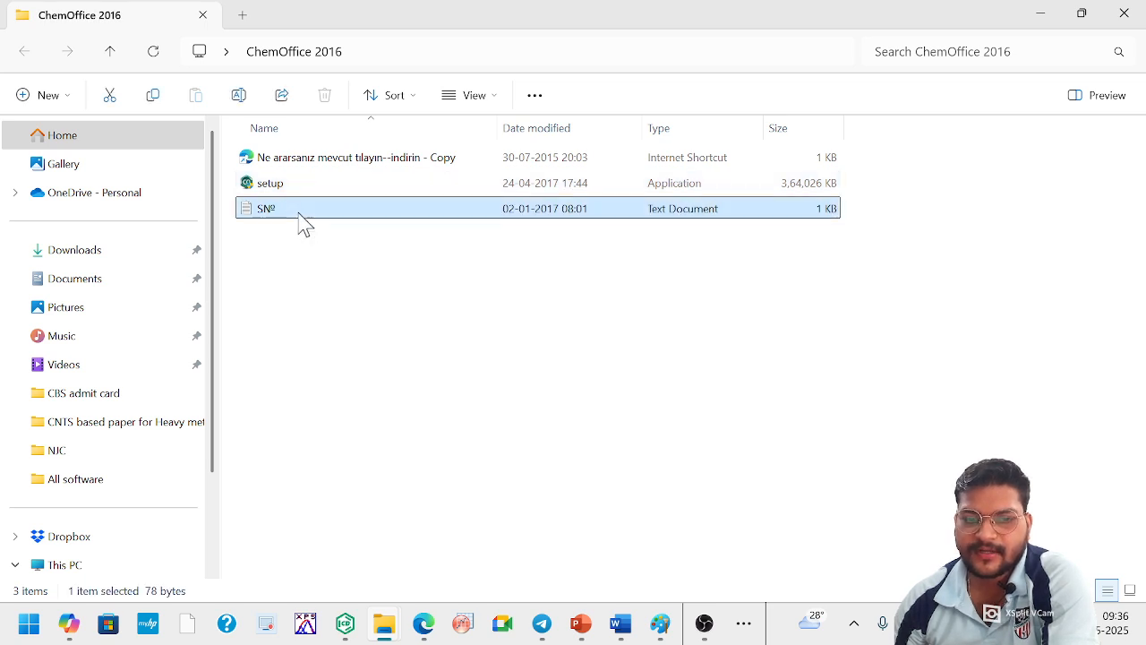
double_click(387, 213)
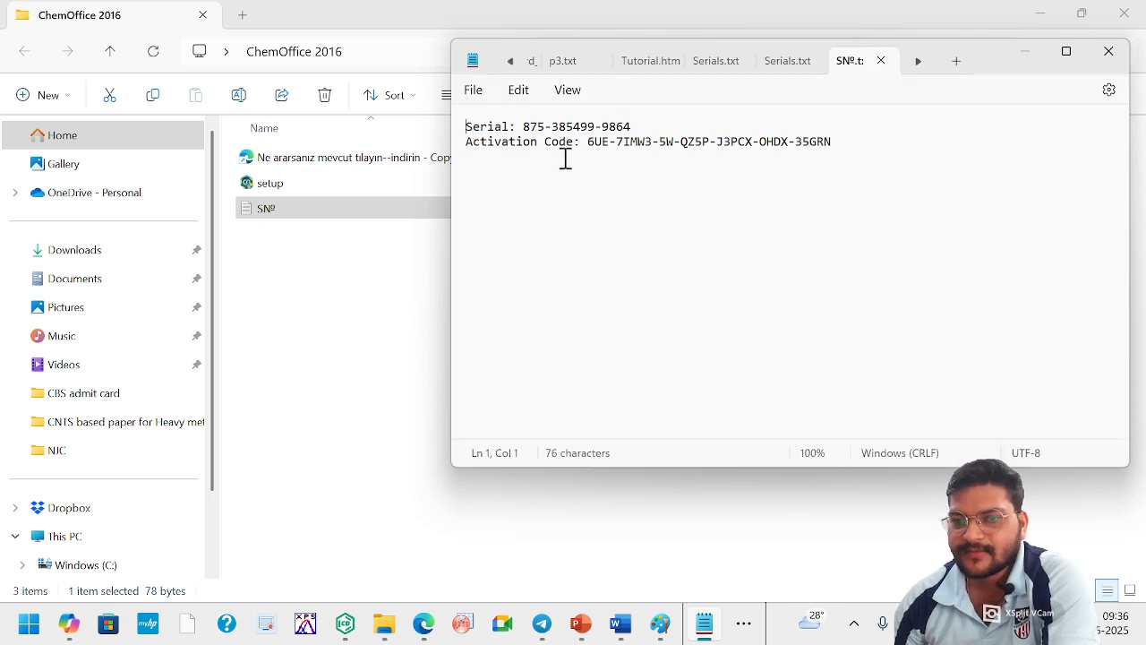
left_click_drag(997, 65, 738, 270)
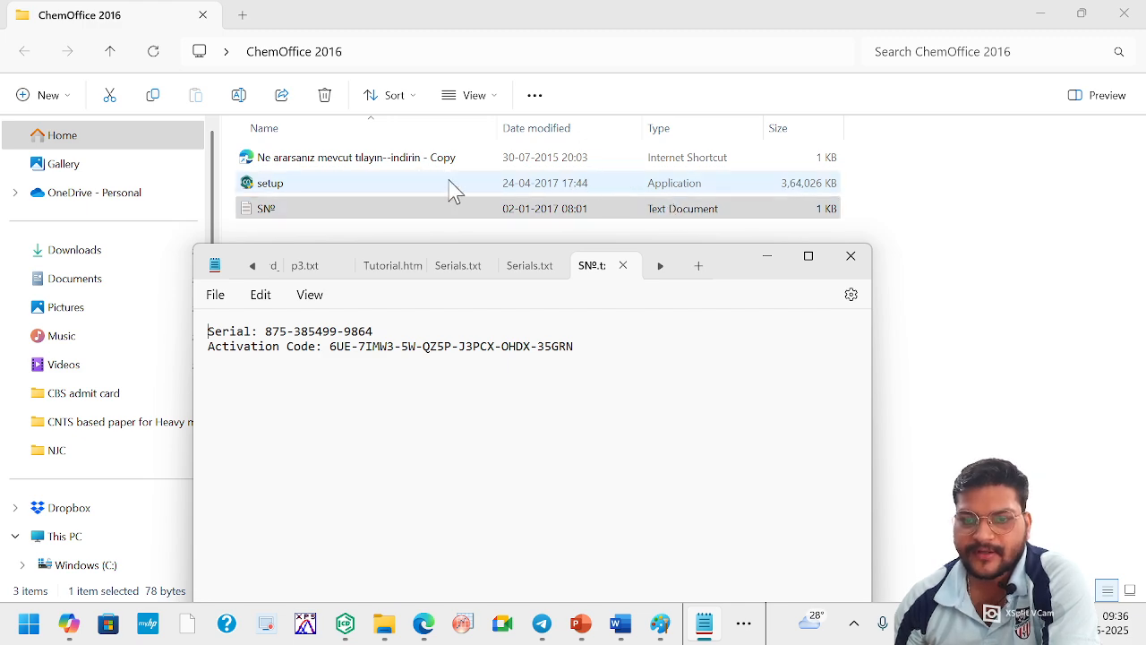
Step: Launch the setup application in the ChemOffice 2016 folder and cancel its extraction
left_click(320, 197)
double_click(317, 190)
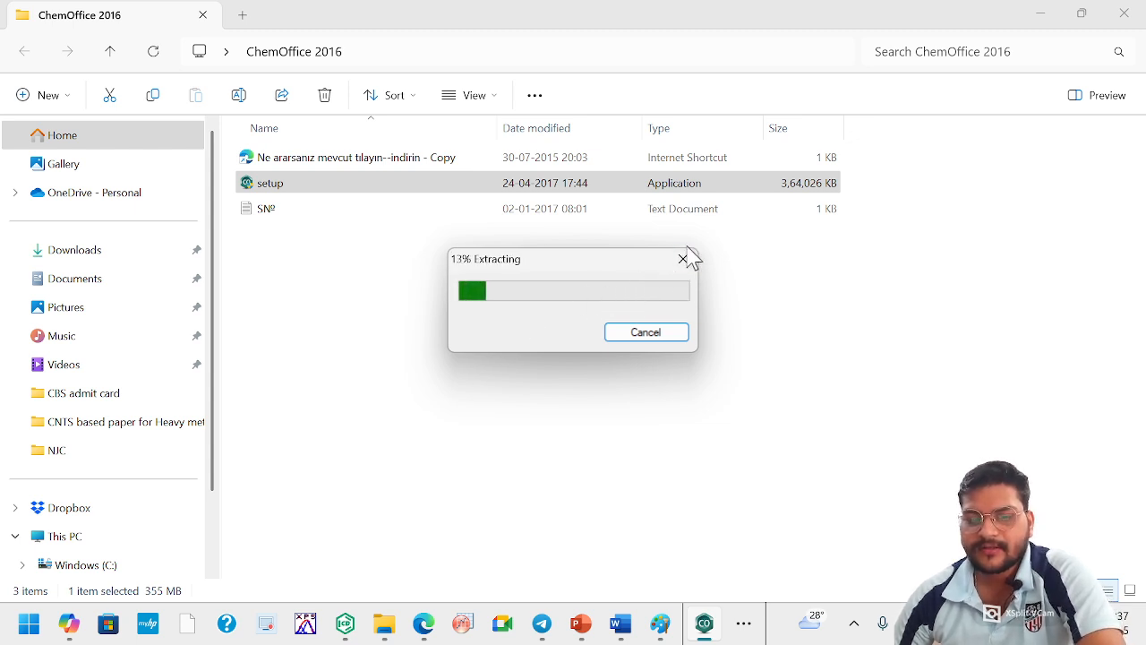
left_click(642, 333)
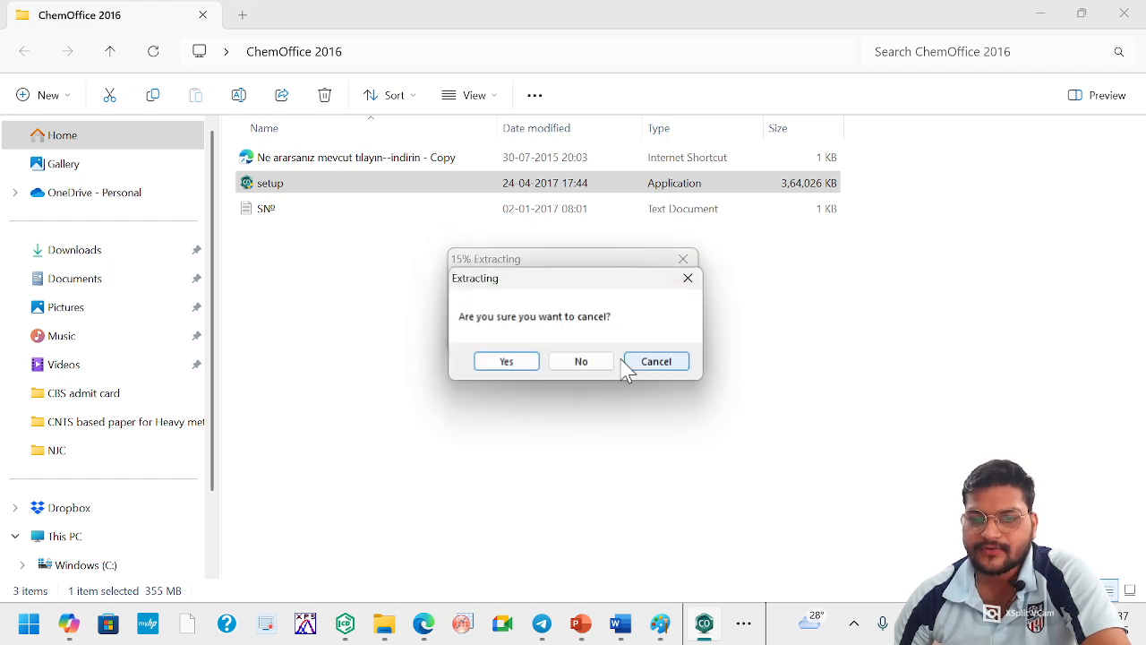
left_click(630, 371)
left_click(684, 262)
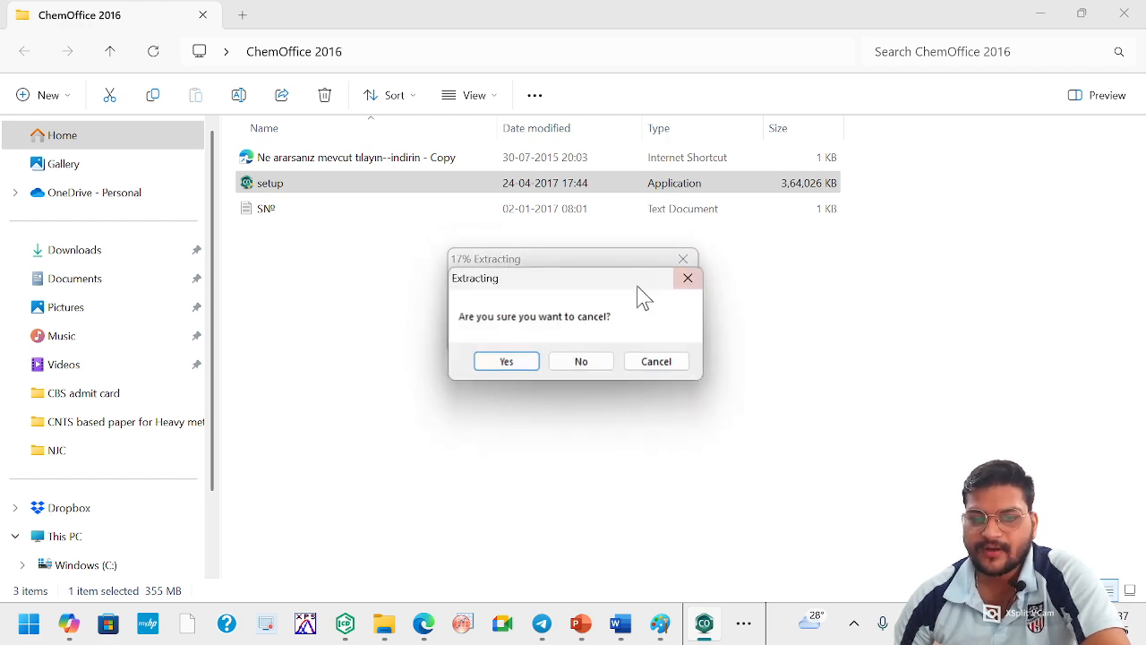
left_click(631, 371)
left_click(645, 334)
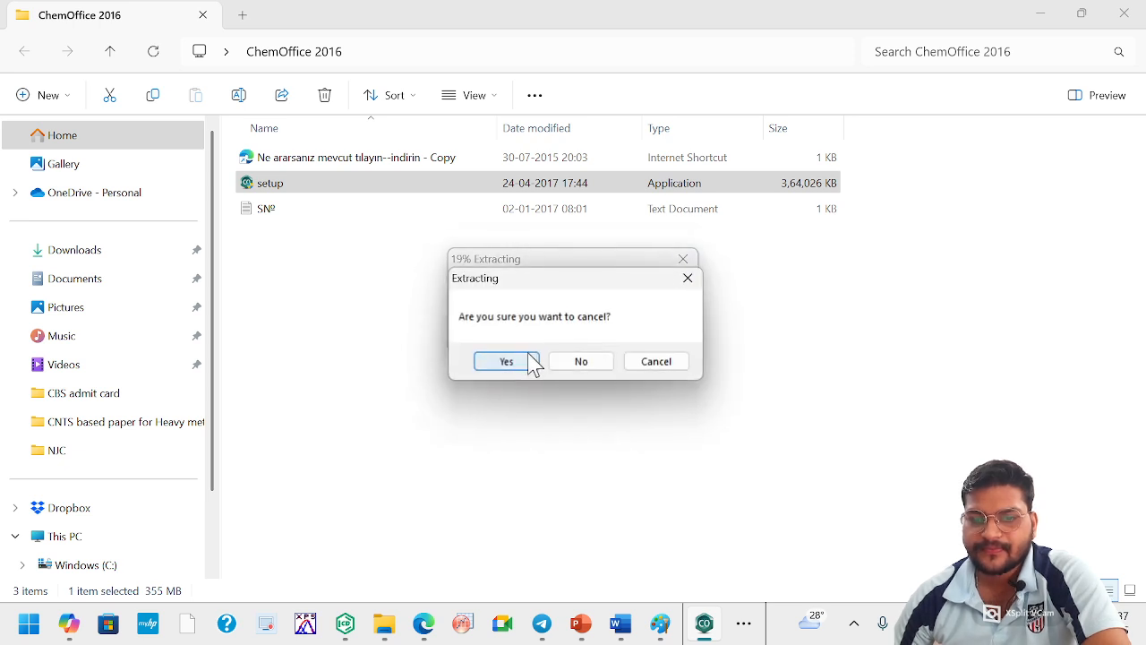
left_click(526, 360)
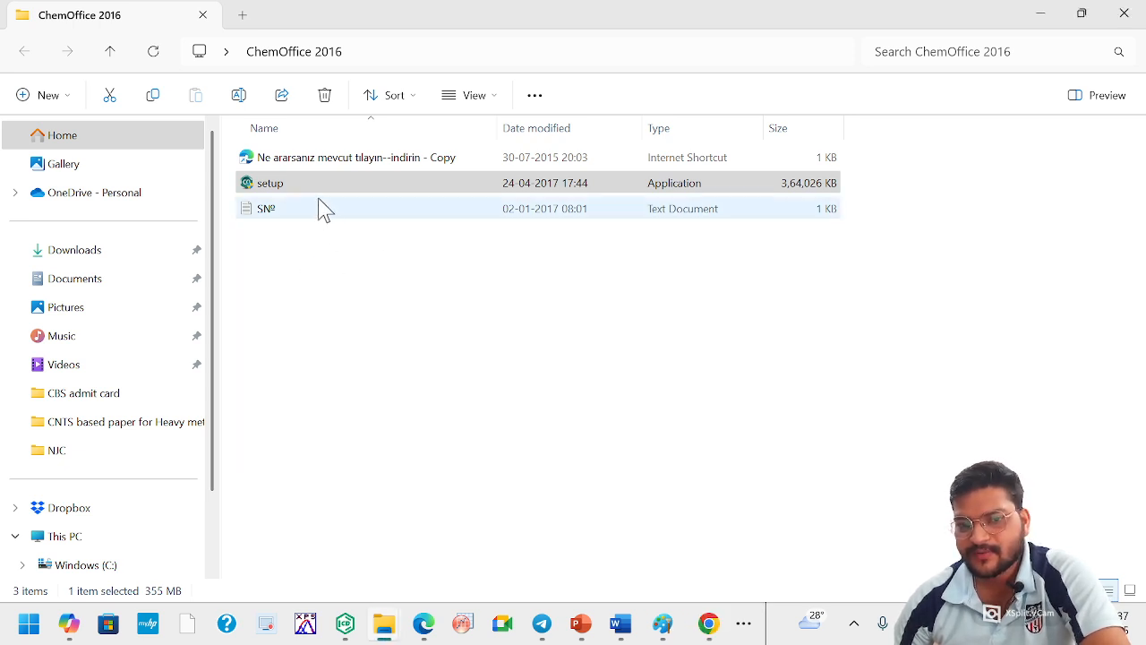
Step: Minimize the ChemOffice 2016 folder and the serial-number text file, and refresh the desktop
left_click(341, 189)
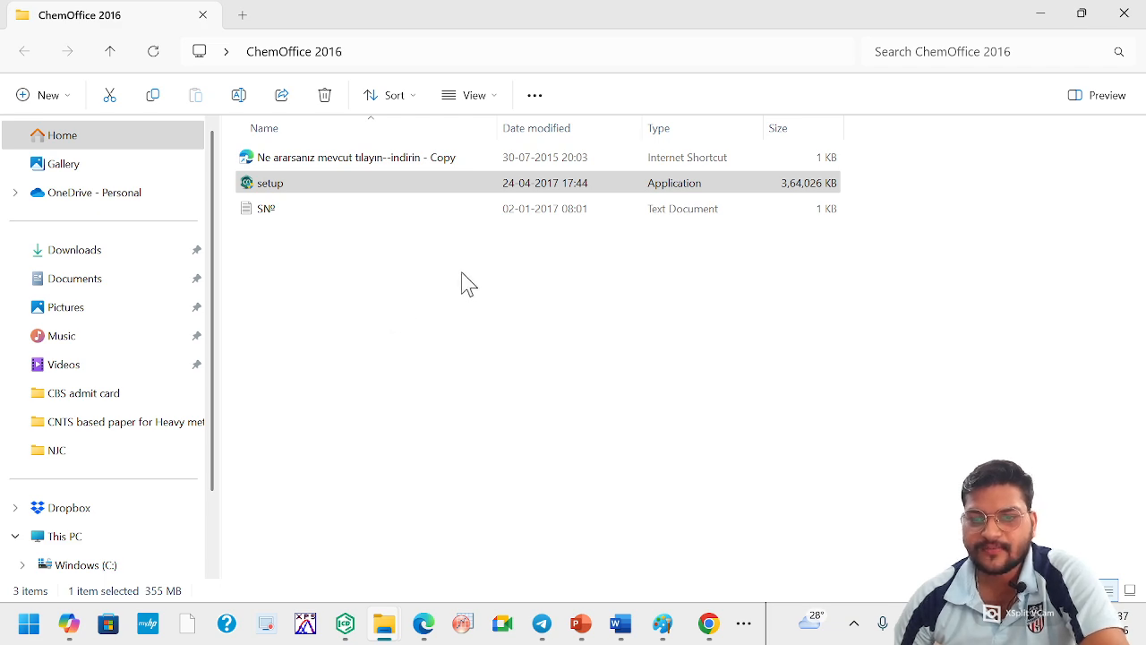
left_click(1040, 13)
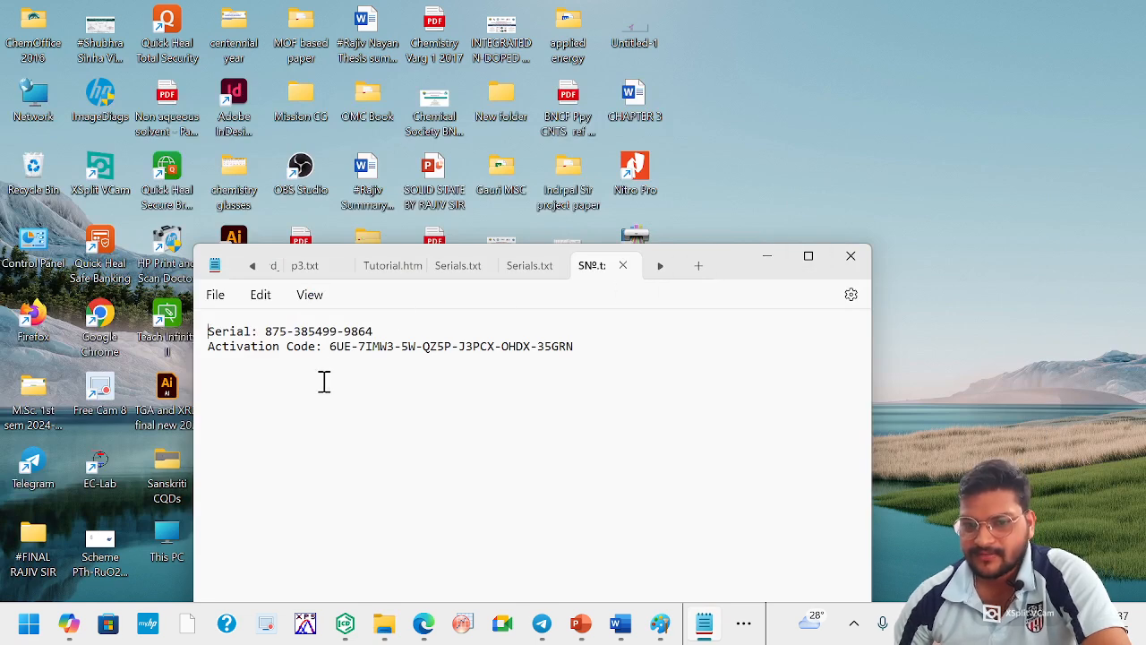
left_click(767, 257)
right_click(848, 268)
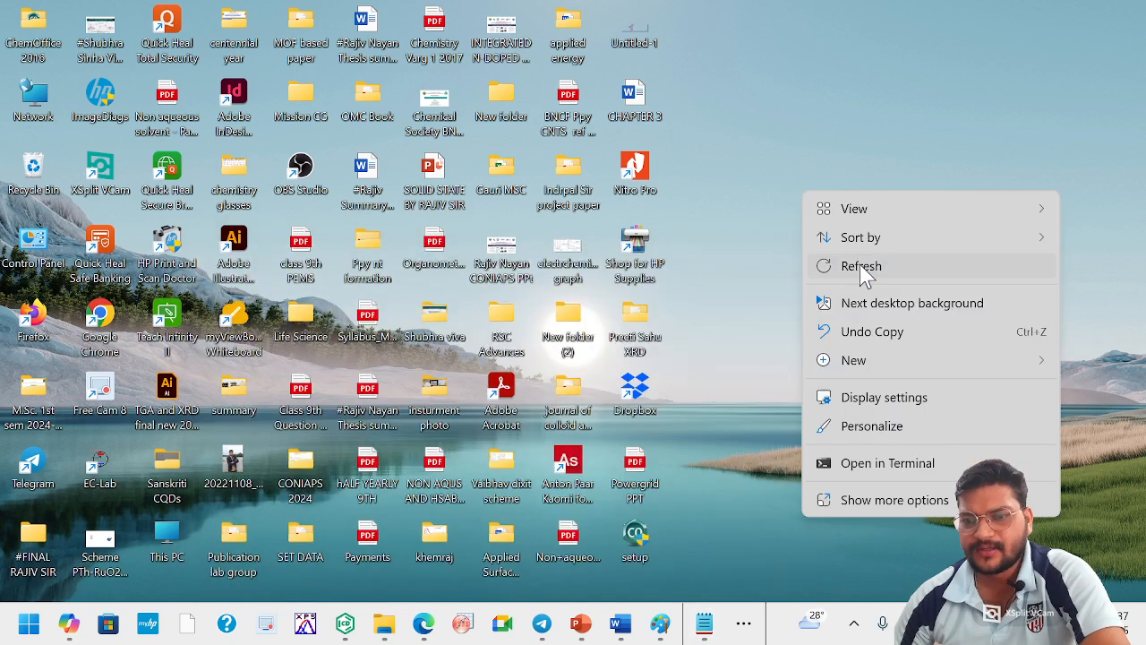
left_click(857, 267)
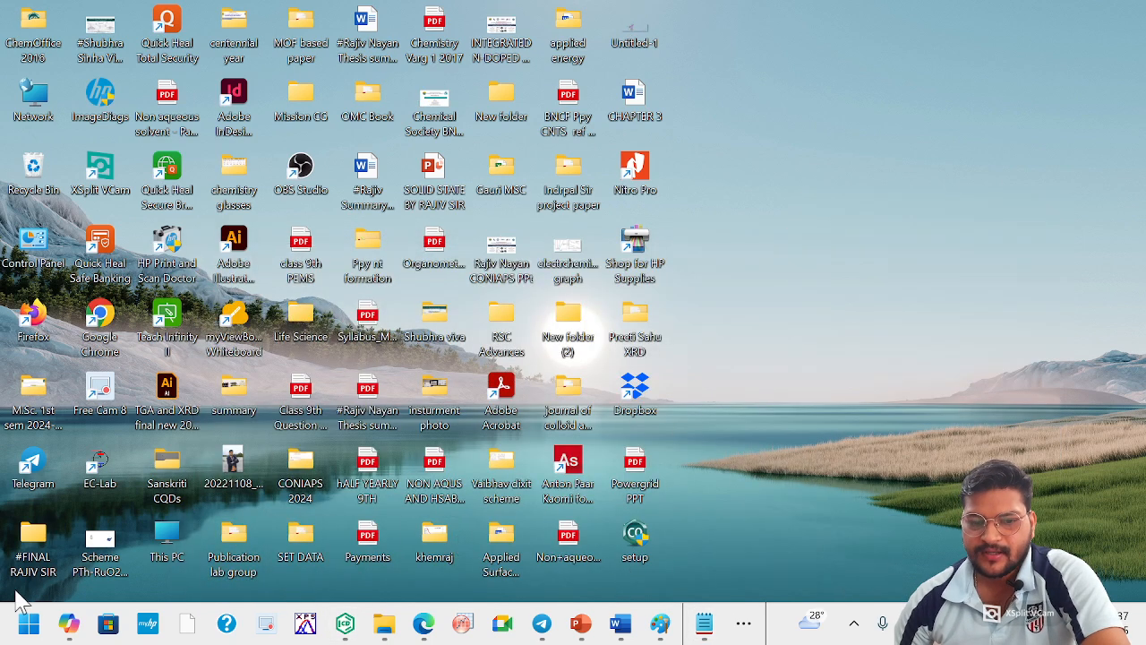
Step: Switch back to ChemDraw to view the drawing of the three fused benzene rings
left_click(30, 624)
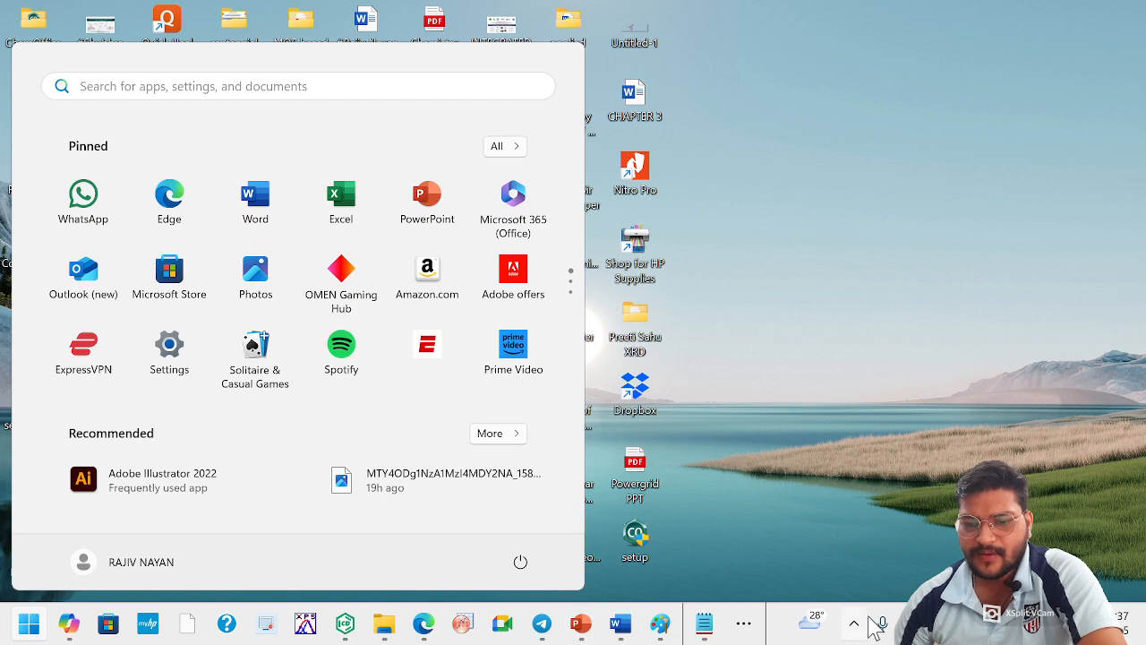
left_click(743, 623)
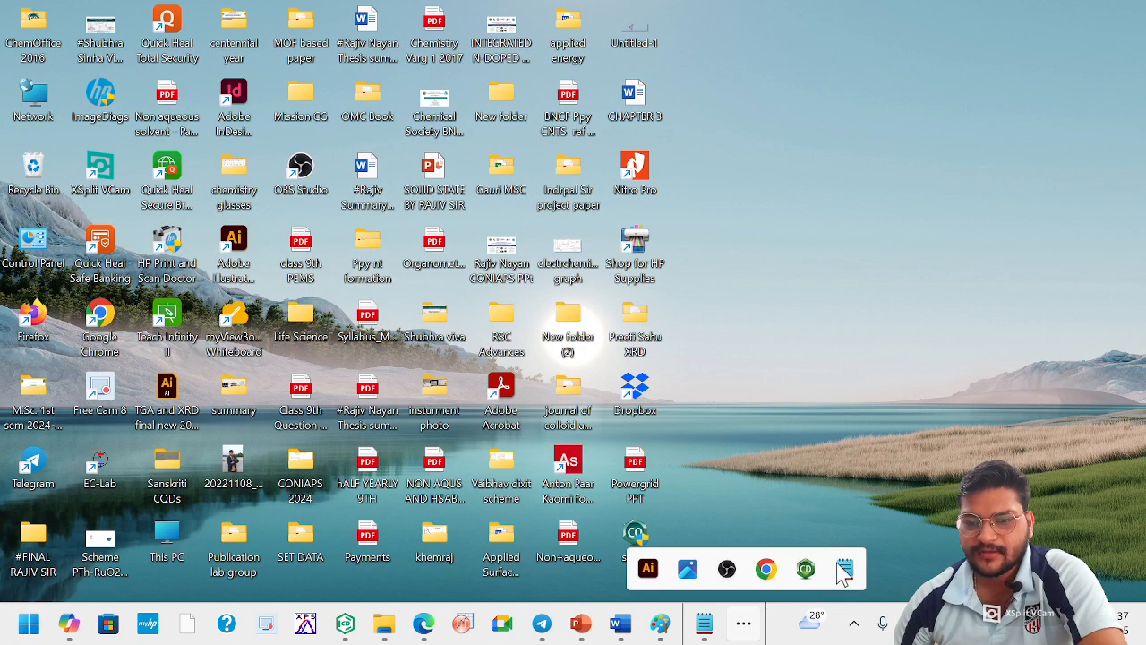
left_click(806, 570)
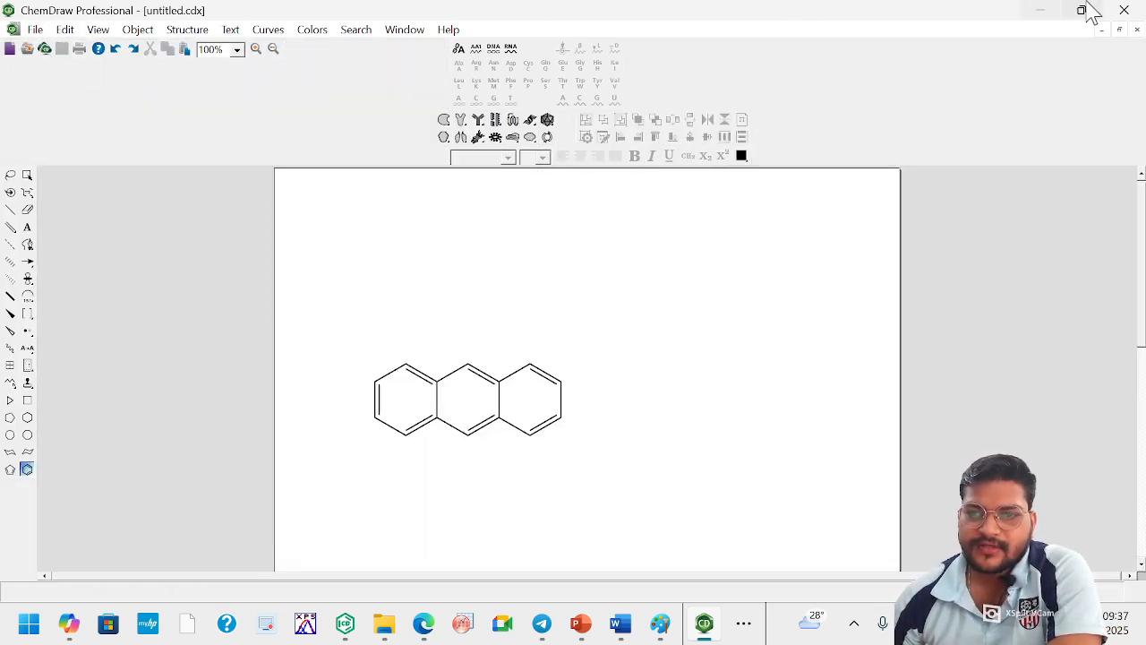
Step: Minimize ChemDraw and show the hidden running apps
left_click(1037, 12)
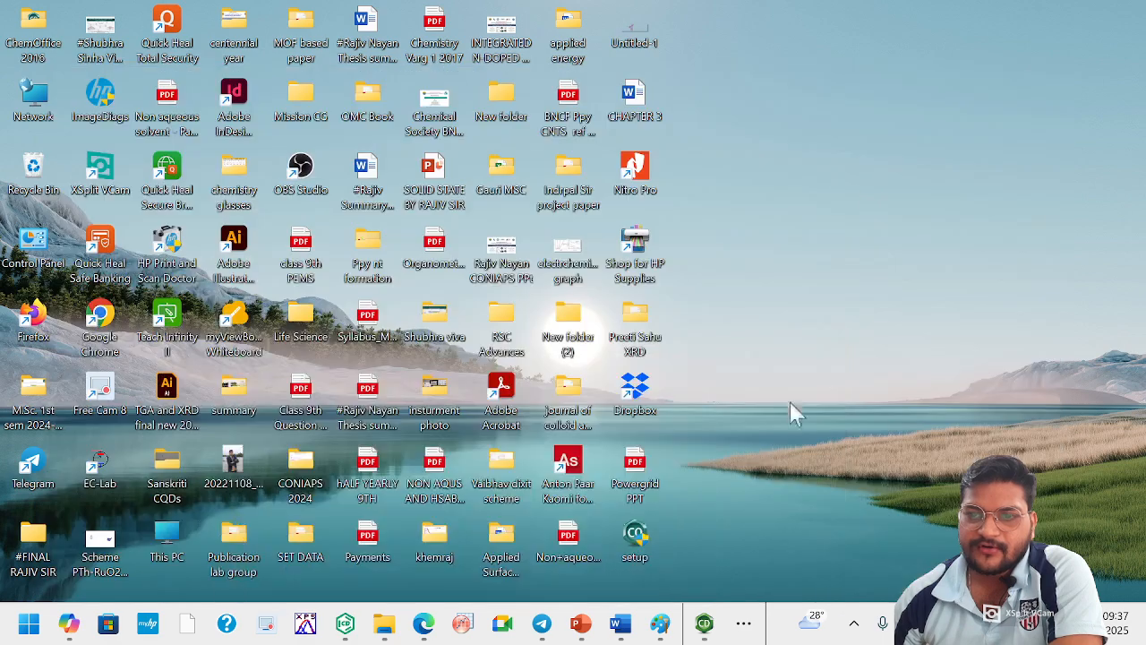
left_click(736, 627)
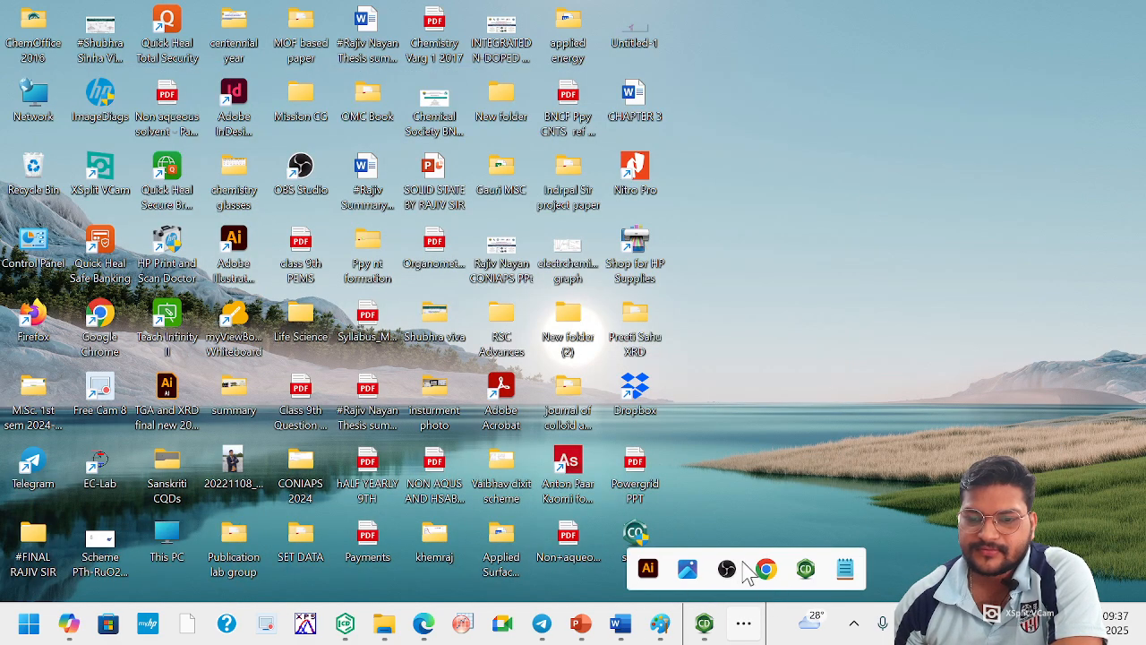